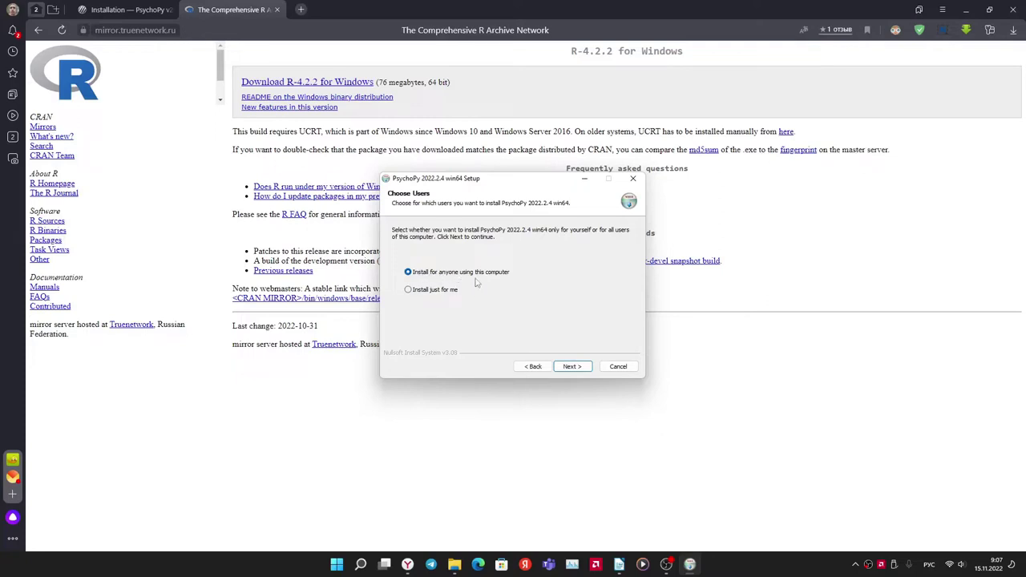
# Install PsychoPy 2022.2.4 for anyone using this computer into C:\Program Files\PsychoPy with the PsychoPy-2022.2.4 Start menu folder
pyautogui.click(563, 366)
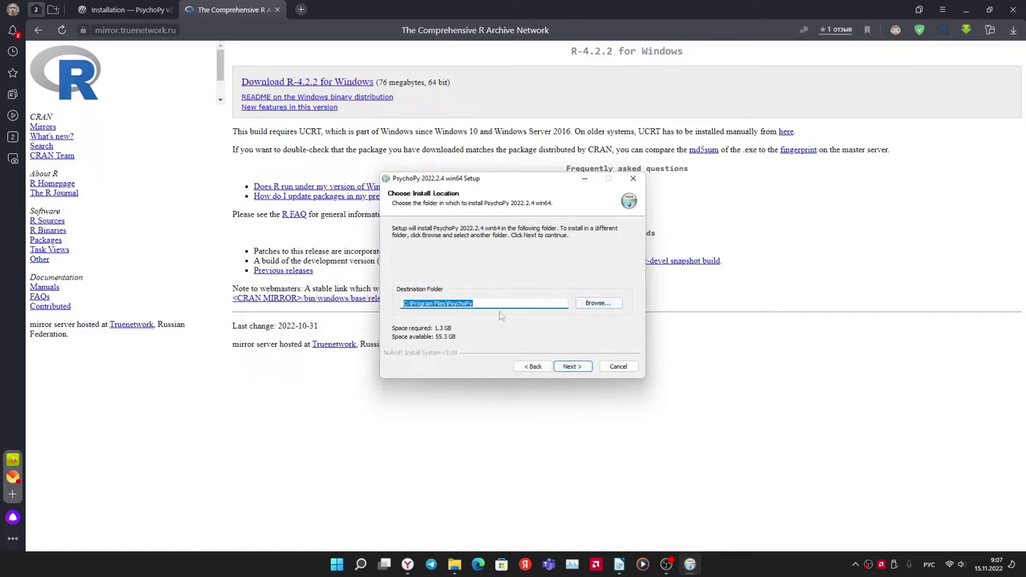
pyautogui.click(575, 369)
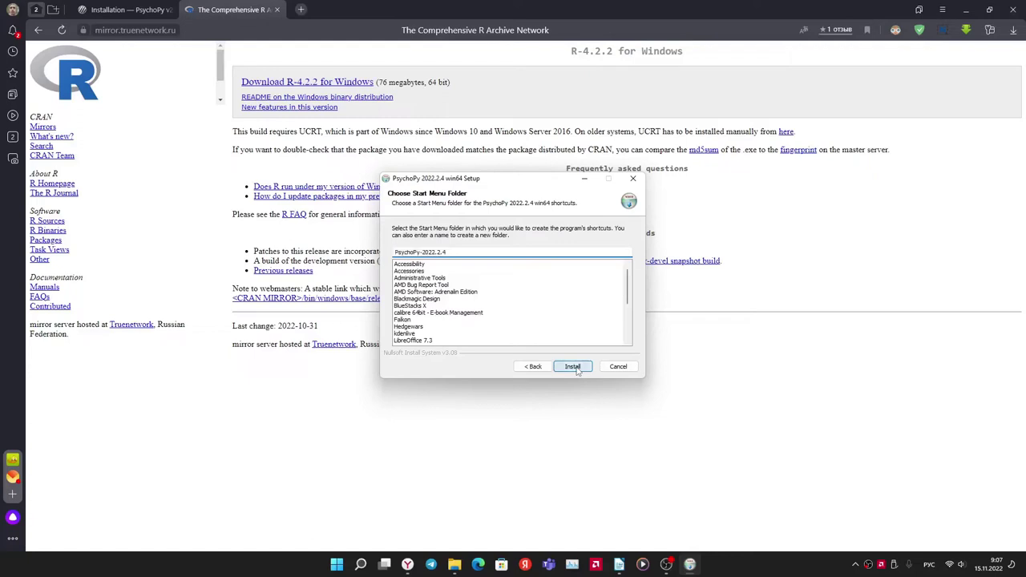
pyautogui.click(575, 368)
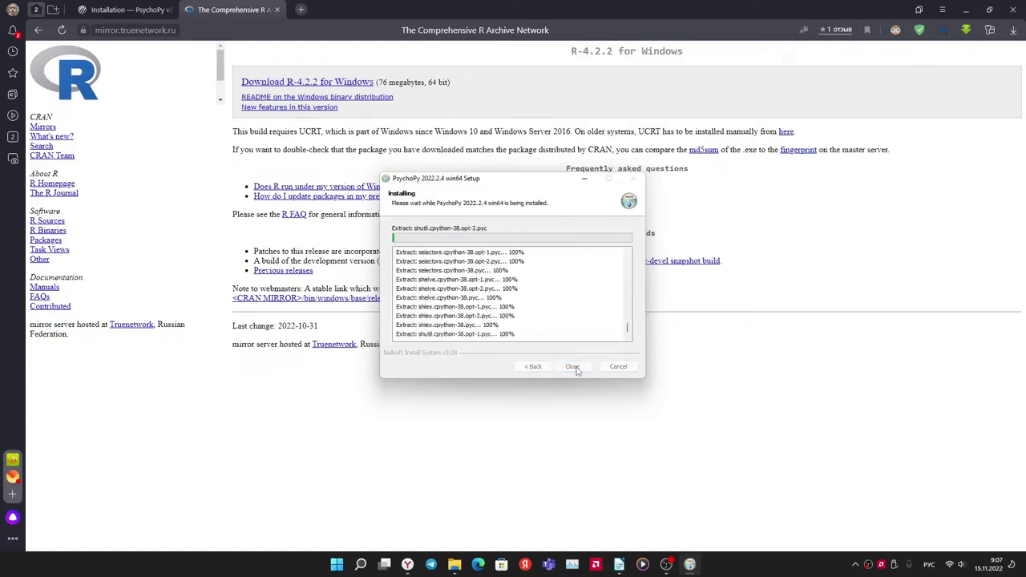
# Launch the R-4.2.2-win.exe installer from the browser's downloads and proceed past its initial prompts
pyautogui.click(1013, 30)
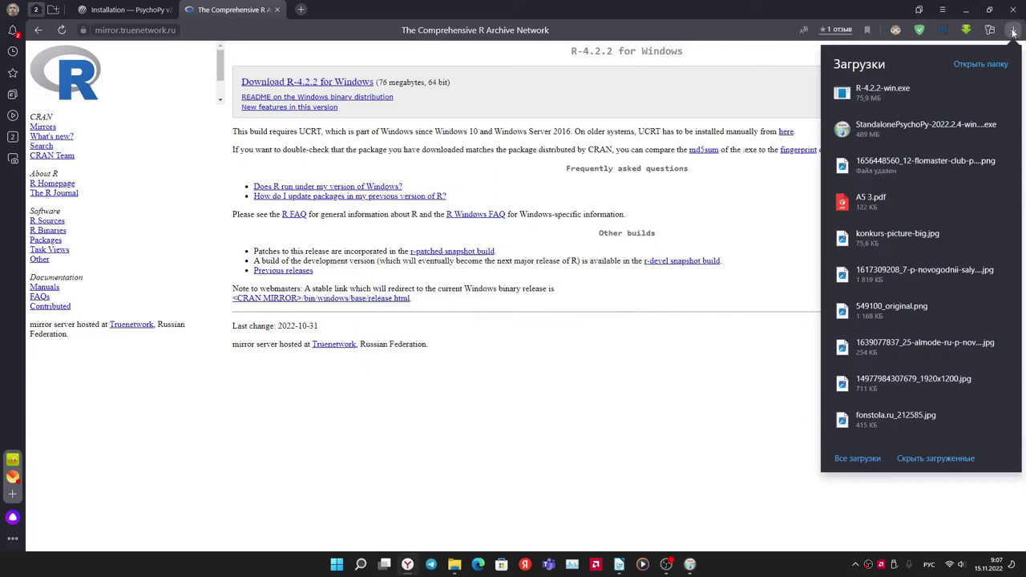
pyautogui.click(861, 110)
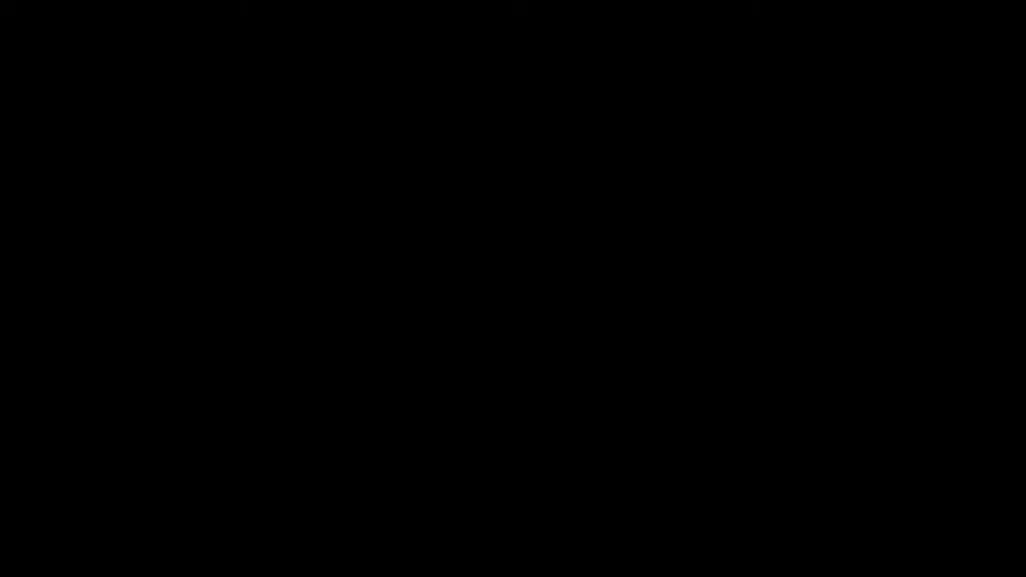
pyautogui.click(538, 313)
pyautogui.click(533, 309)
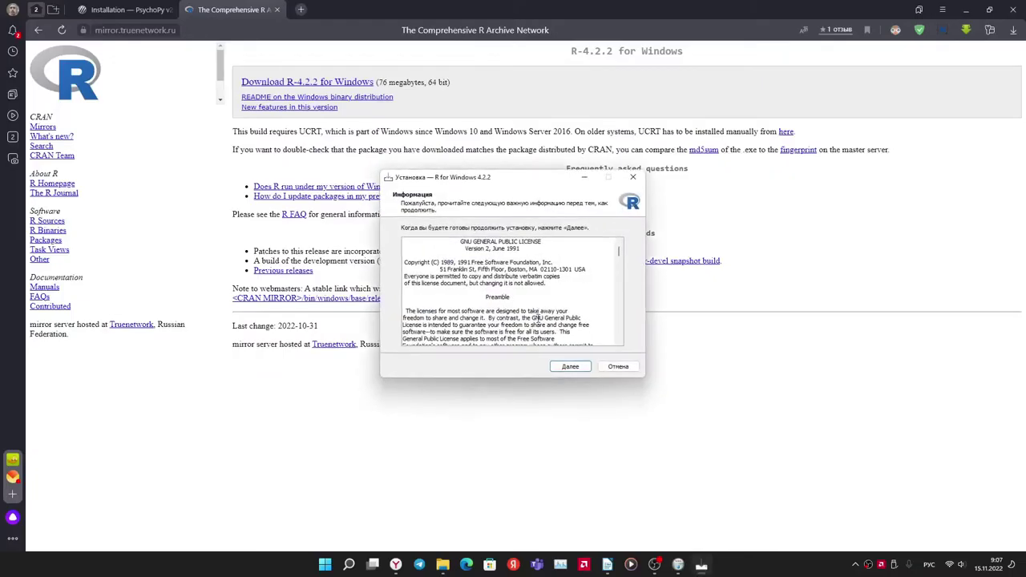
# Install R for Windows 4.2.2 with the default folder, components, startup options and additional tasks, and finish the wizard
pyautogui.click(559, 368)
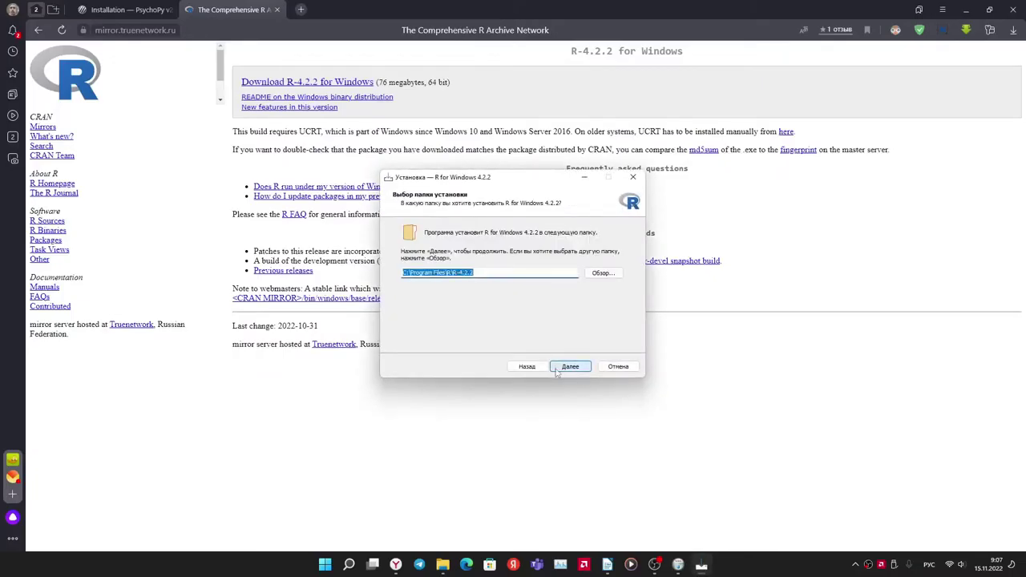
pyautogui.click(557, 371)
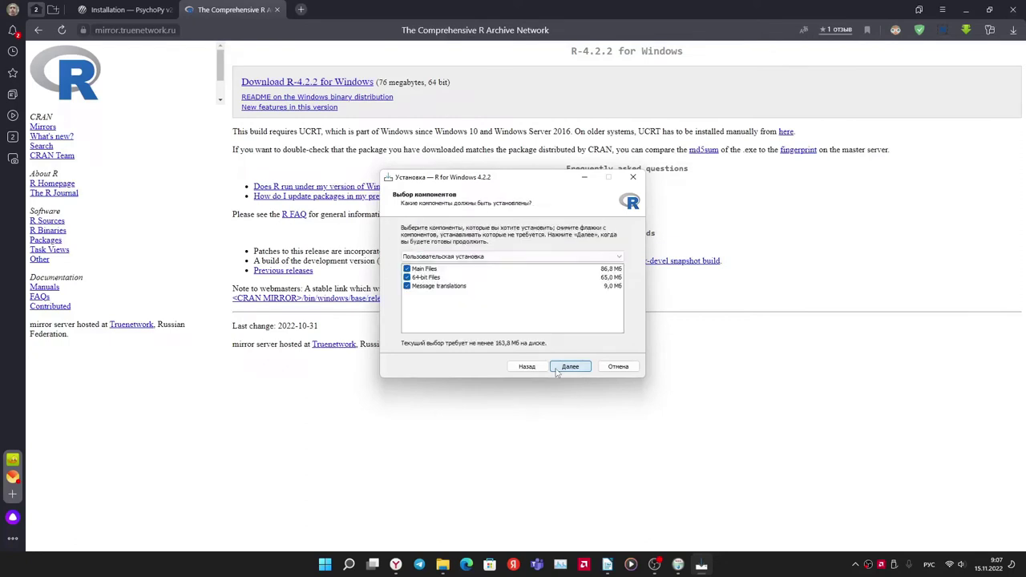
pyautogui.click(557, 371)
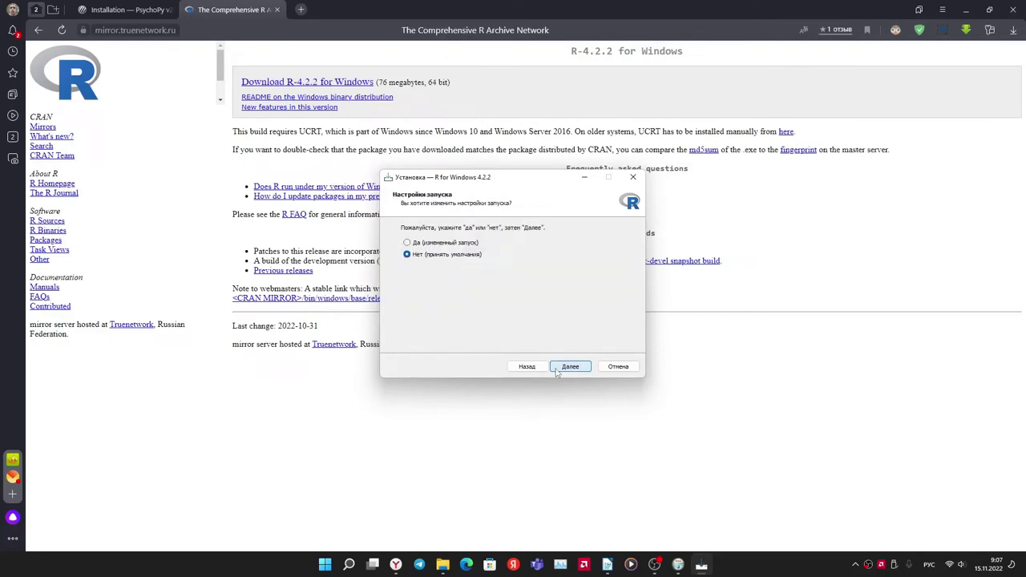
pyautogui.click(557, 371)
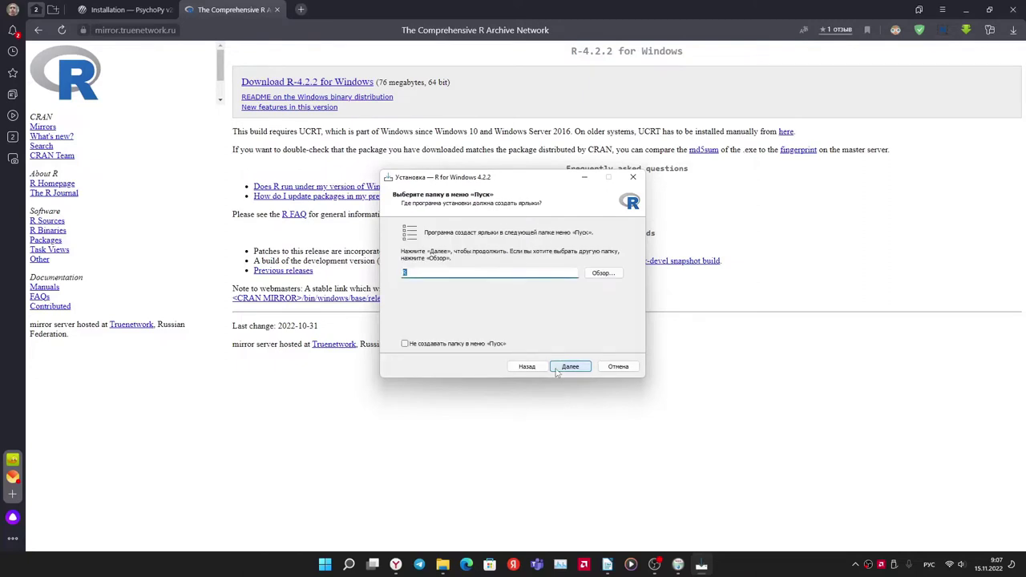
pyautogui.click(557, 372)
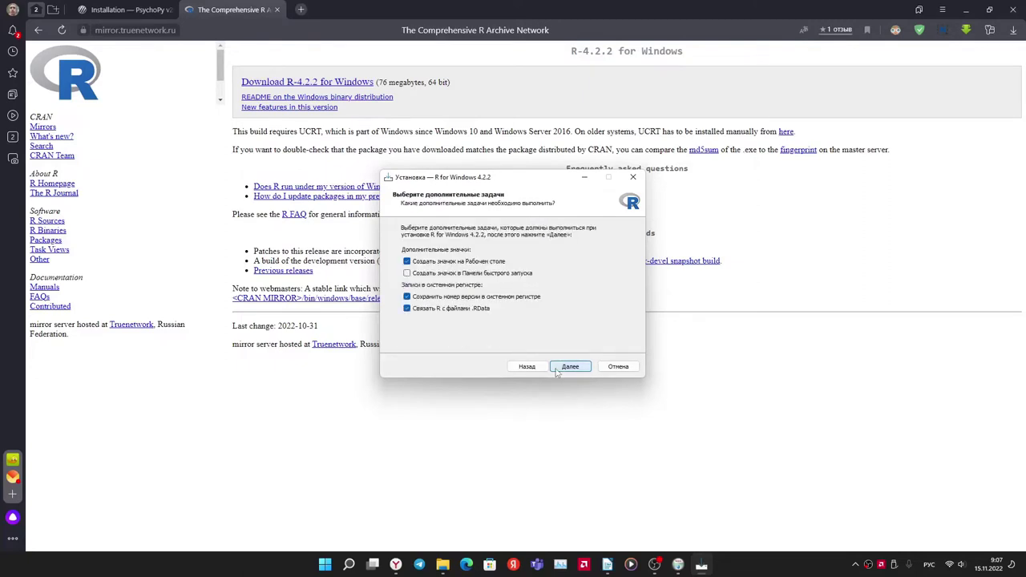
pyautogui.click(557, 371)
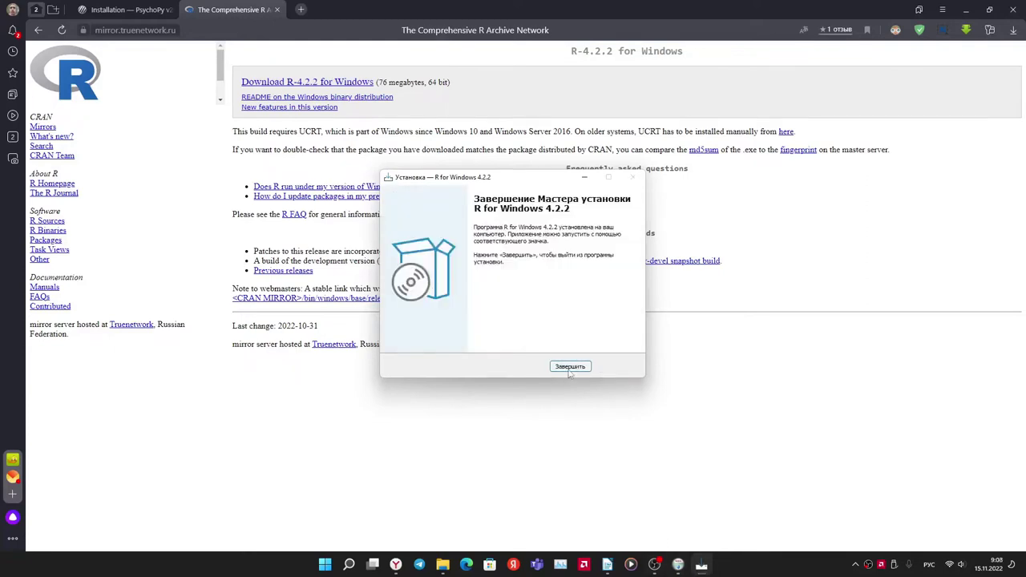
pyautogui.click(570, 369)
# Return to the PsychoPy 2022.2.4 setup and close it once the installation is complete
pyautogui.click(690, 565)
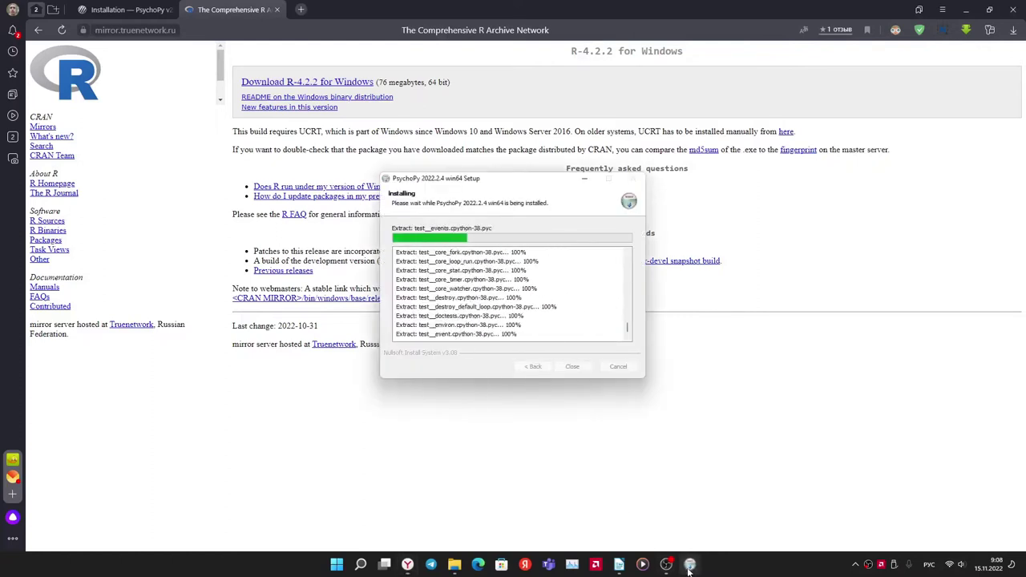
pyautogui.press('super')
pyautogui.press('super')
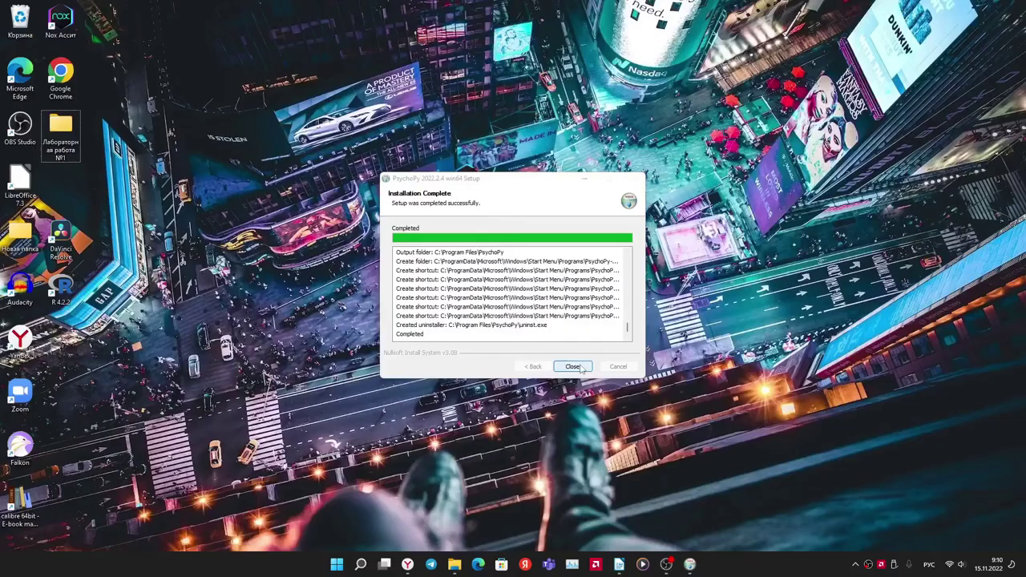
pyautogui.click(579, 368)
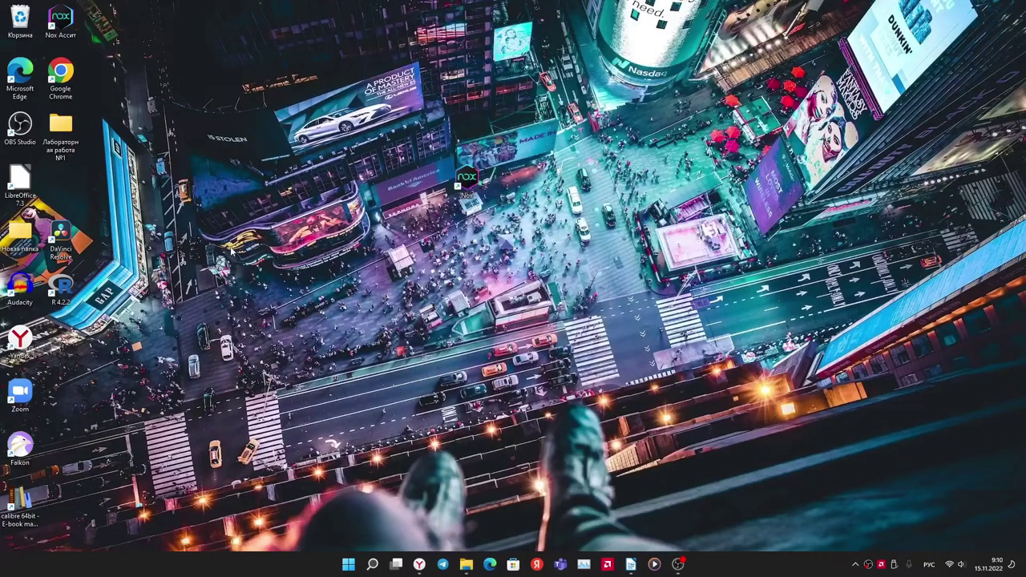
# Find the PsychoPy-2022.2.4 folder in the list of all installed apps and expand it
pyautogui.moveTo(57, 295); pyautogui.dragTo(143, 295)
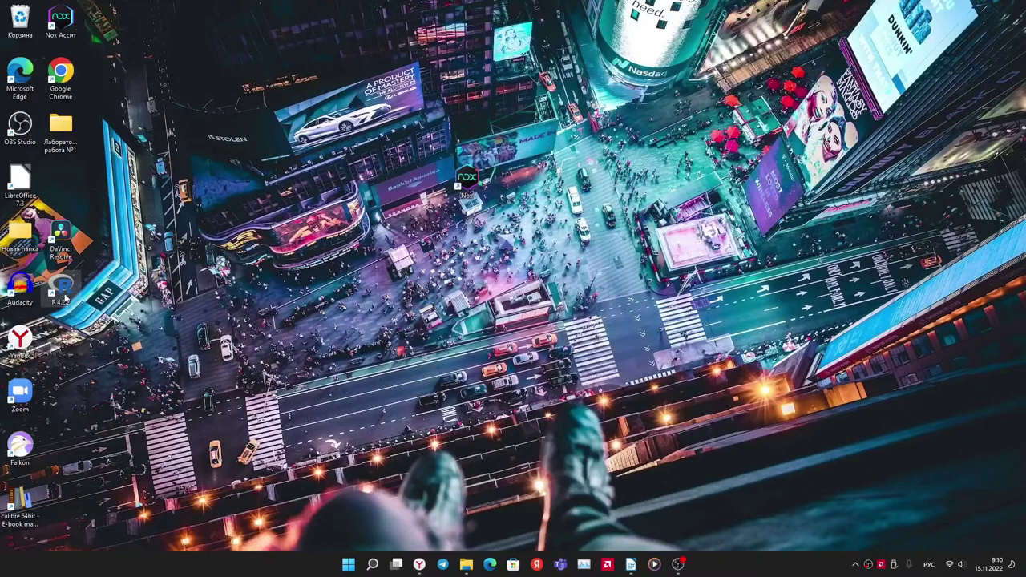
pyautogui.press('super')
pyautogui.click(638, 223)
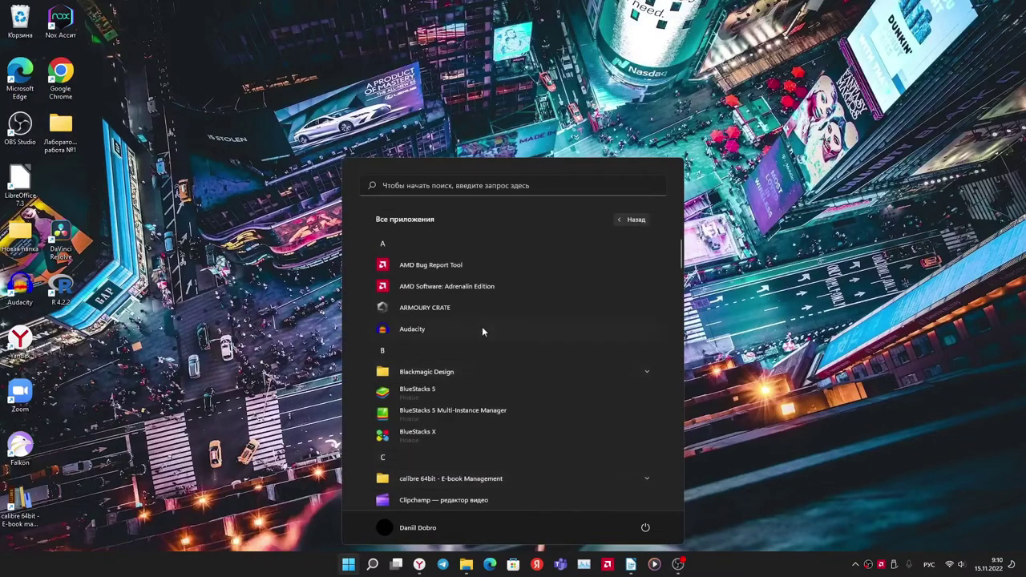
pyautogui.scroll(-15, 472, 348)
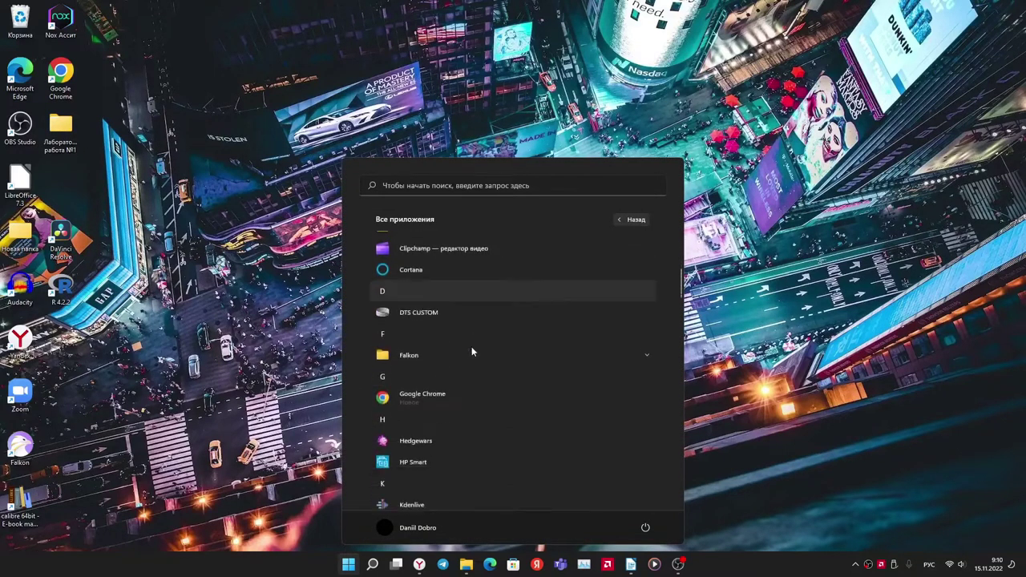
pyautogui.scroll(-15, 471, 351)
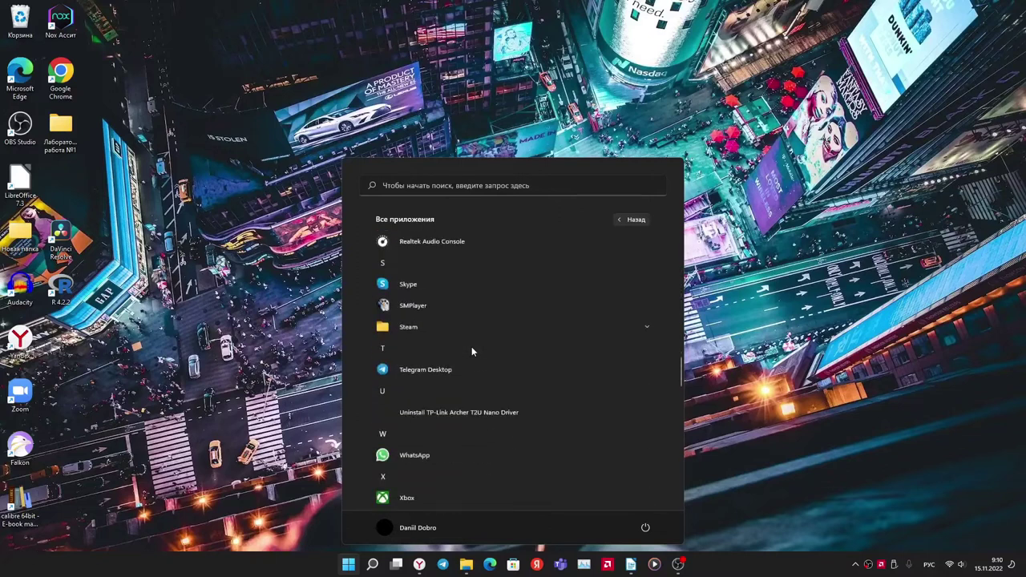
pyautogui.scroll(-5, 471, 350)
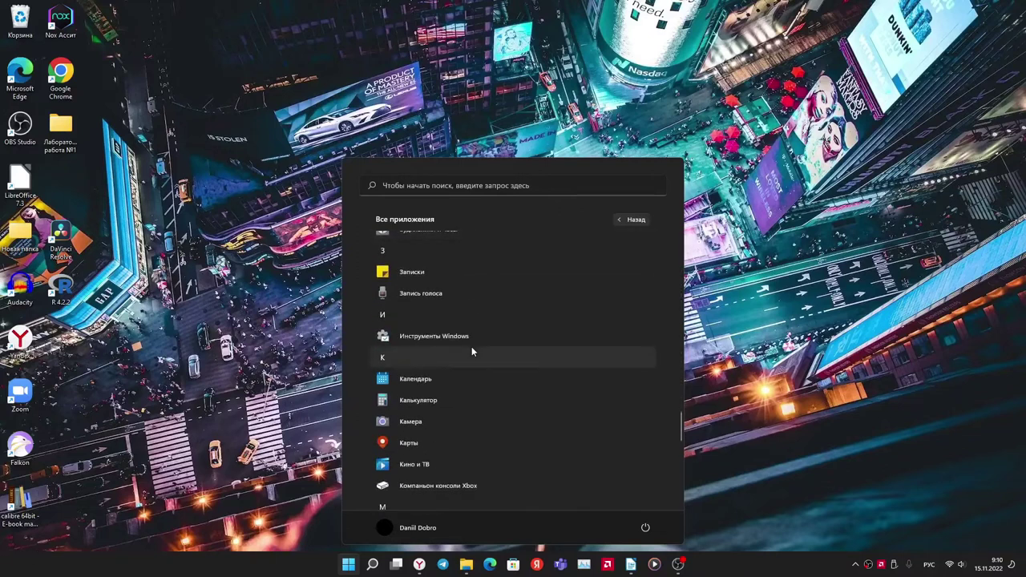
pyautogui.scroll(-10, 471, 351)
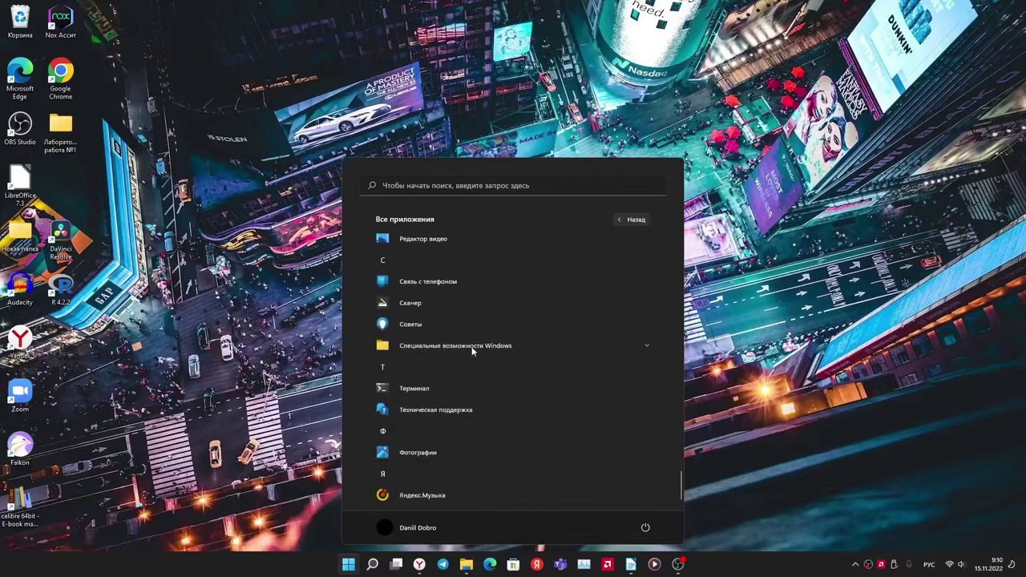
pyautogui.scroll(10, 471, 351)
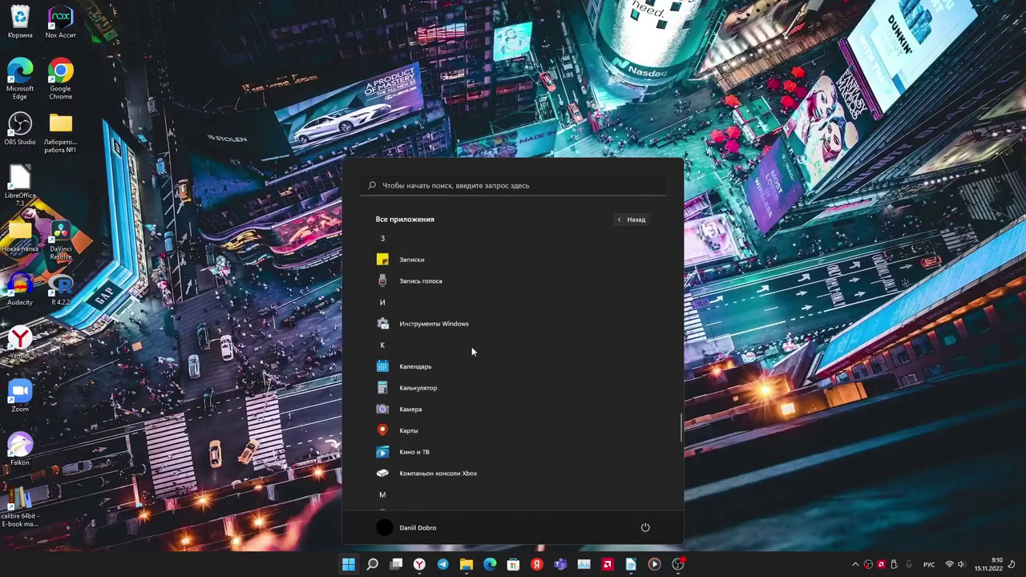
pyautogui.scroll(6, 471, 350)
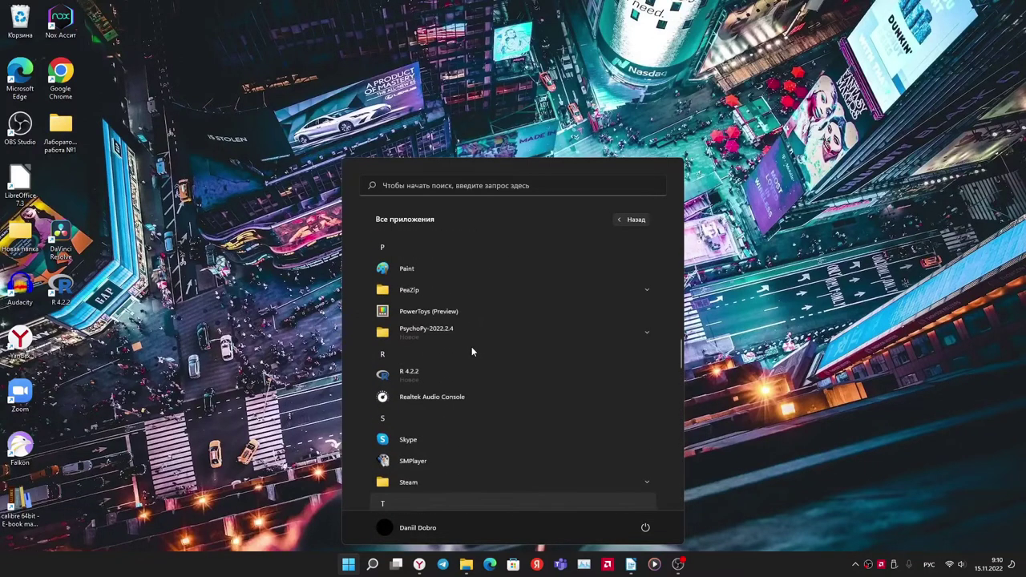
pyautogui.click(484, 331)
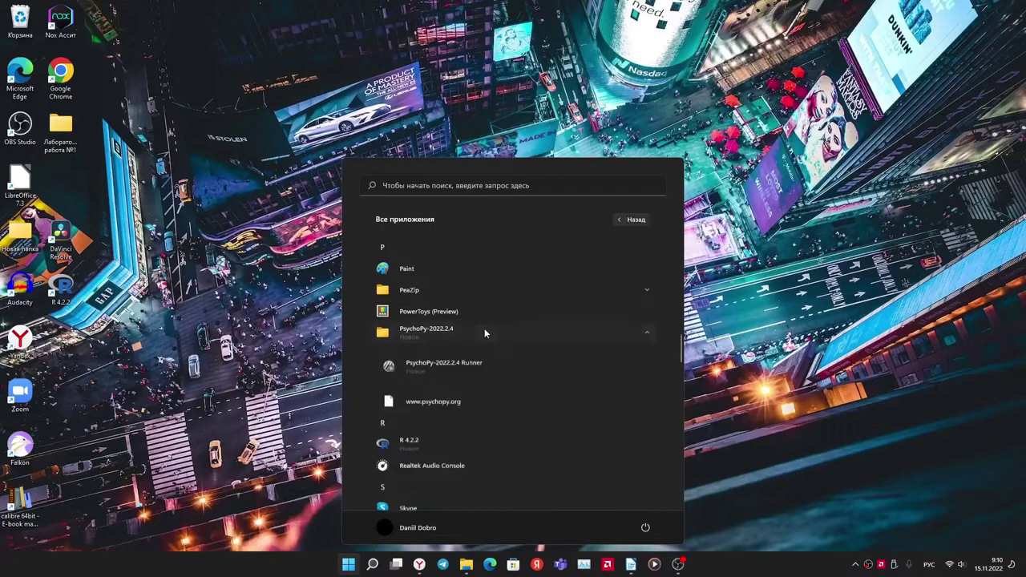
pyautogui.click(602, 332)
pyautogui.click(561, 333)
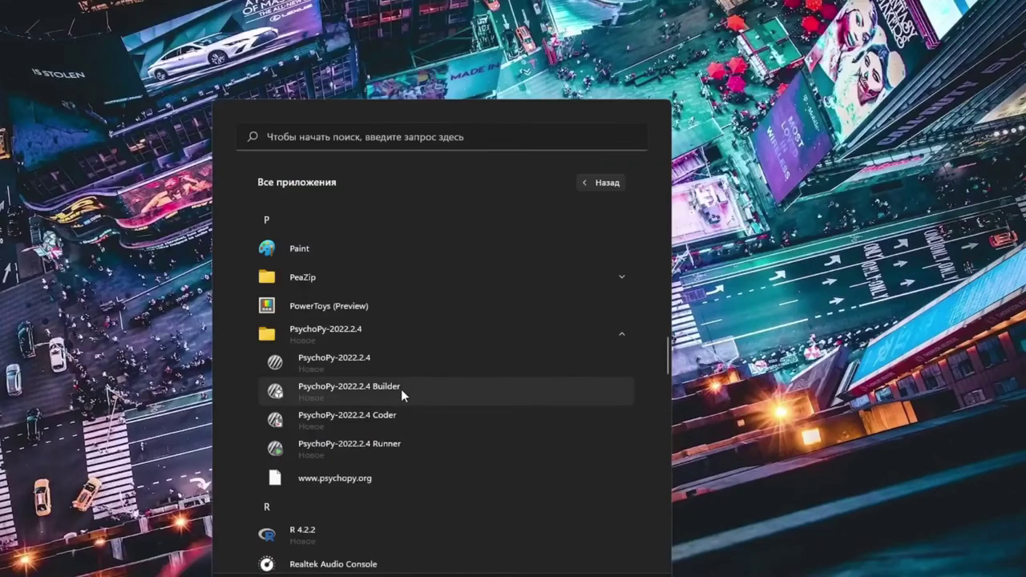
# Launch PsychoPy-2022.2.4 Runner from the expanded folder and dismiss its tip of the day
pyautogui.rightClick(382, 447)
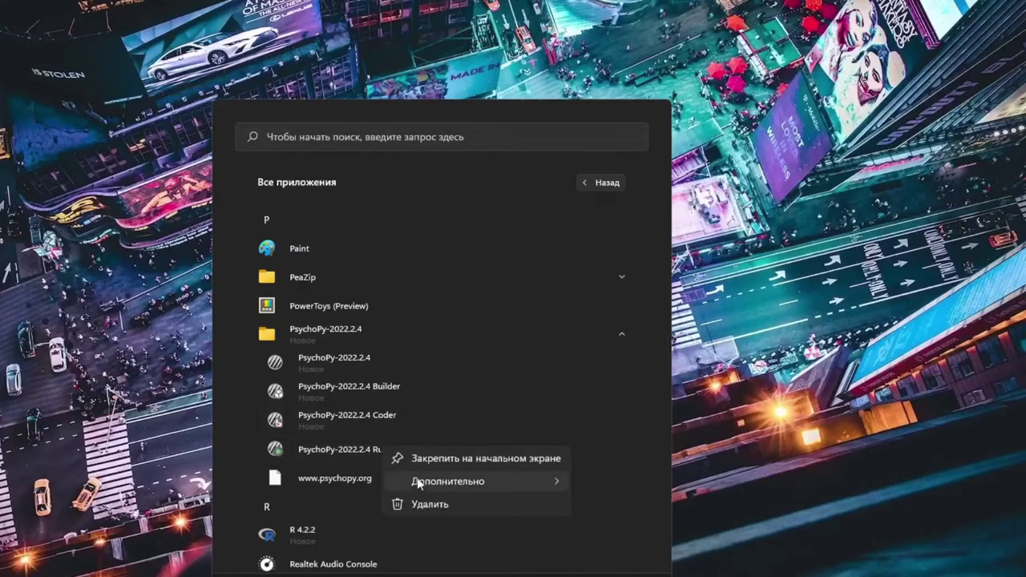
pyautogui.moveTo(417, 480)
pyautogui.click(593, 484)
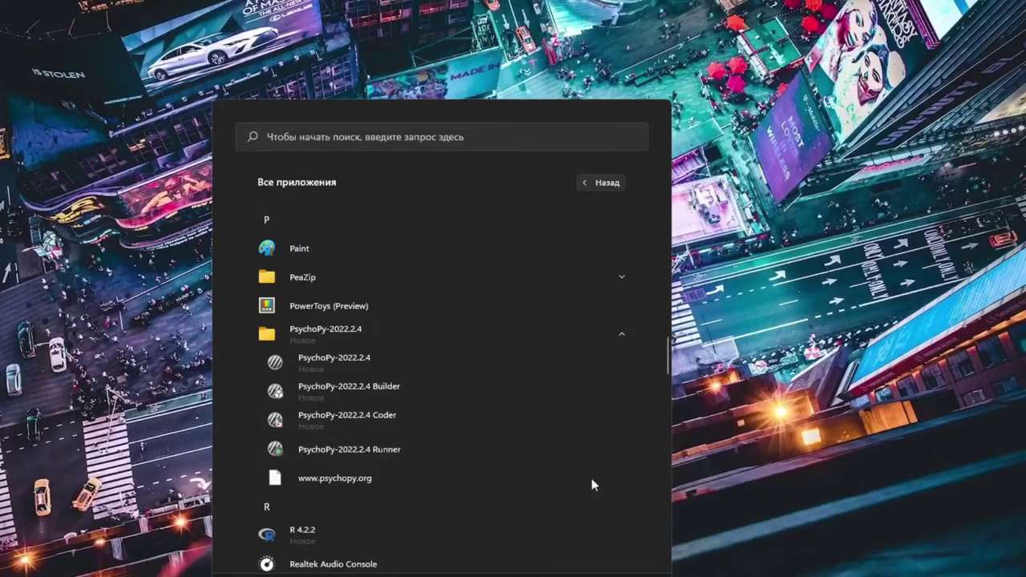
pyautogui.click(694, 562)
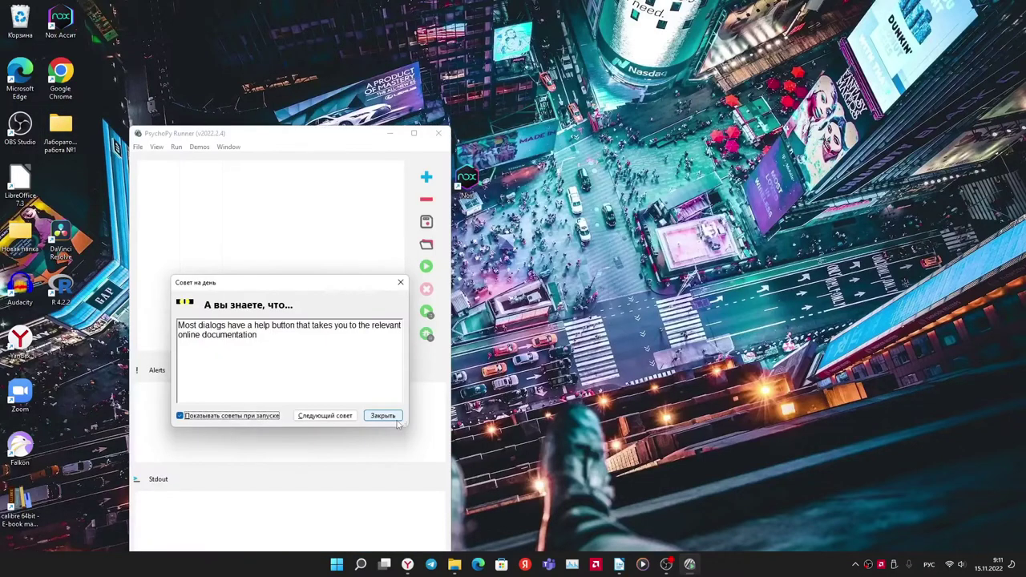
pyautogui.click(393, 419)
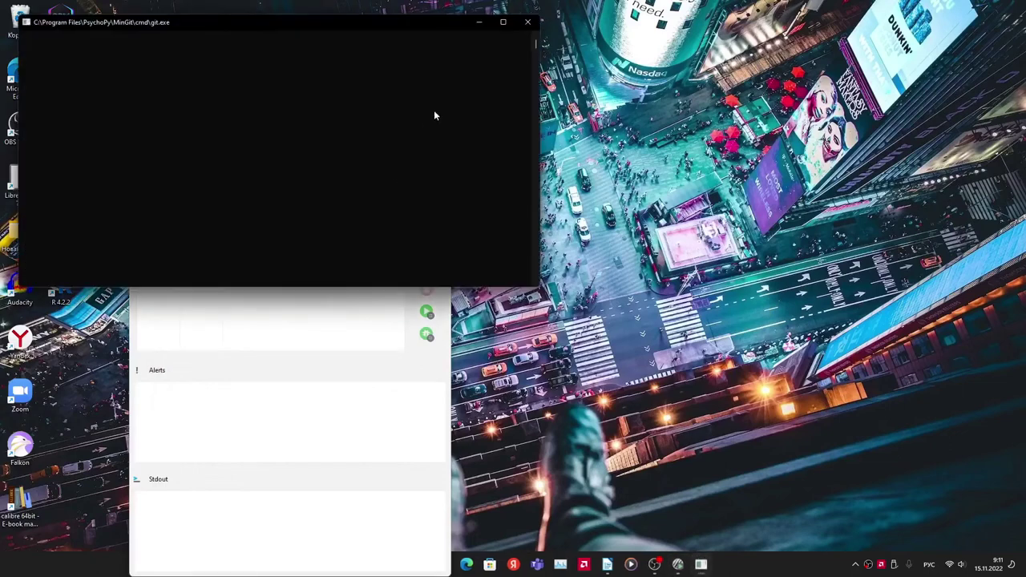
# Add untitled.psyexp from the desktop folder Лабораторная работа №1\Lab_01_1 to the Runner's task list and run it
pyautogui.click(429, 177)
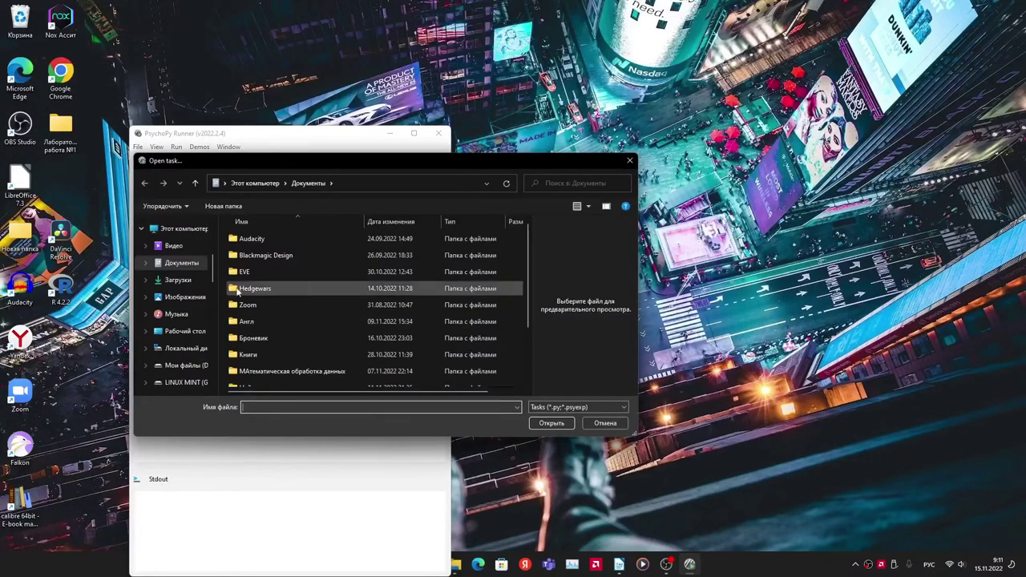
pyautogui.click(172, 337)
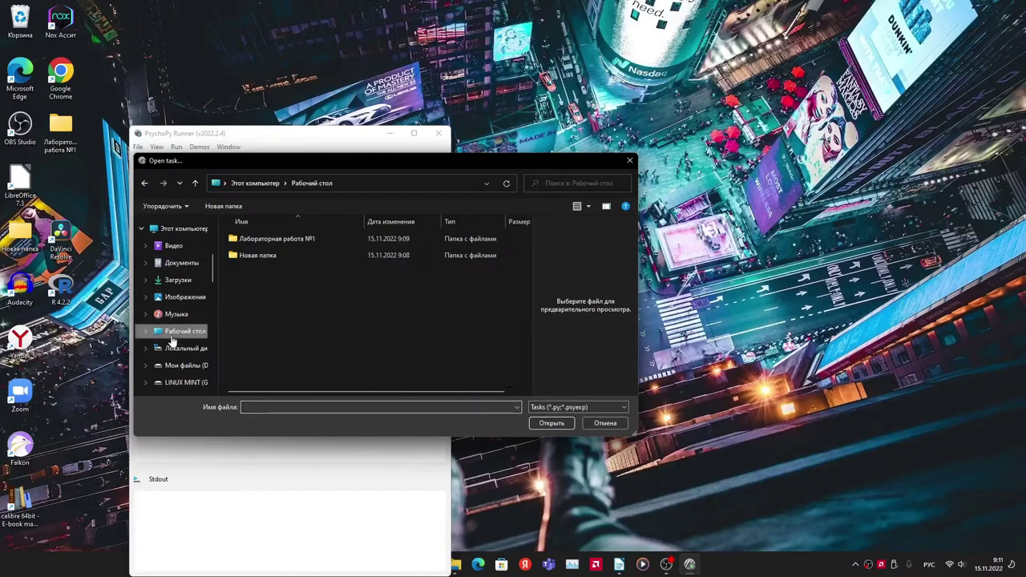
pyautogui.doubleClick(306, 242)
pyautogui.doubleClick(306, 242)
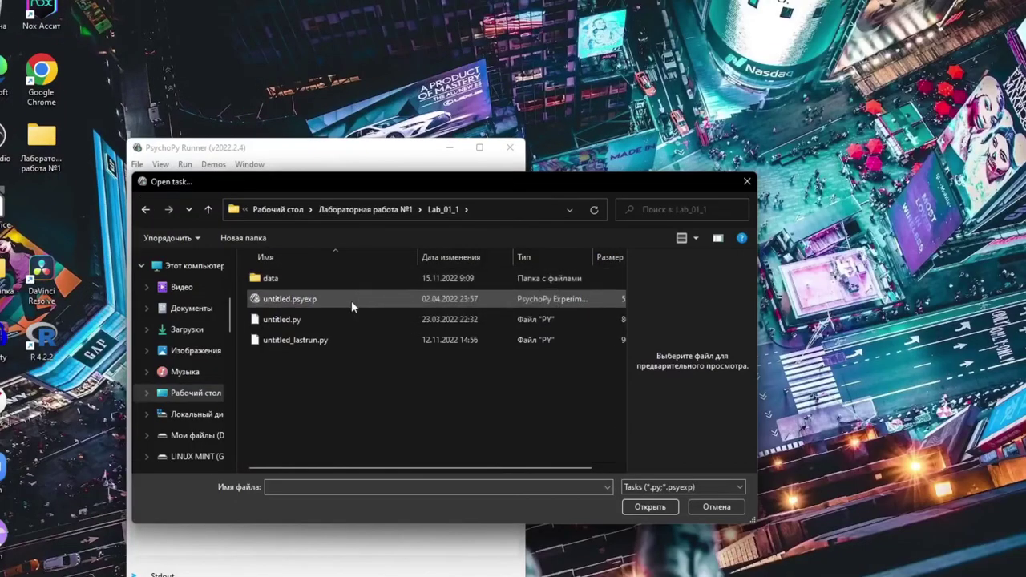
pyautogui.click(376, 303)
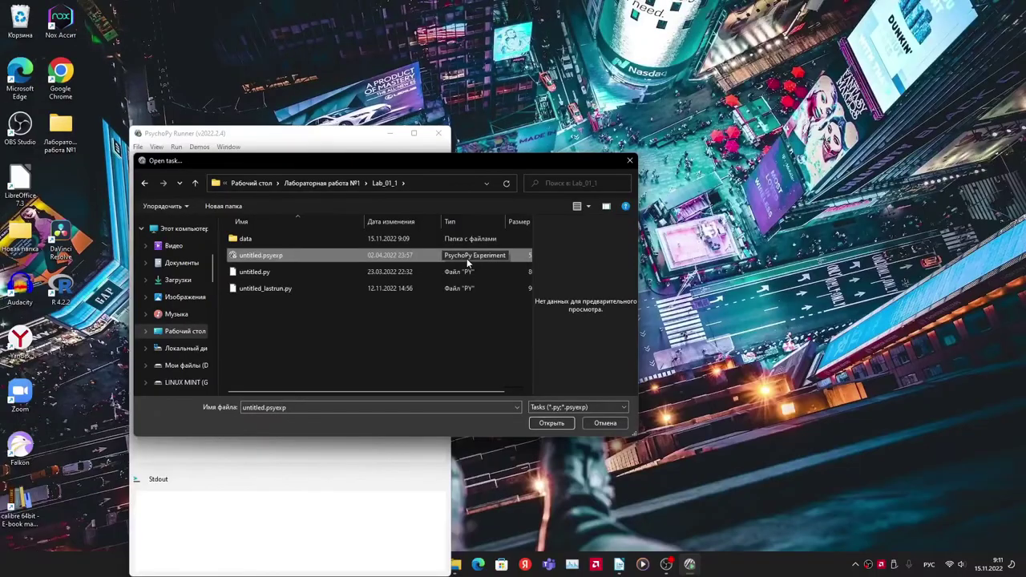
pyautogui.click(551, 423)
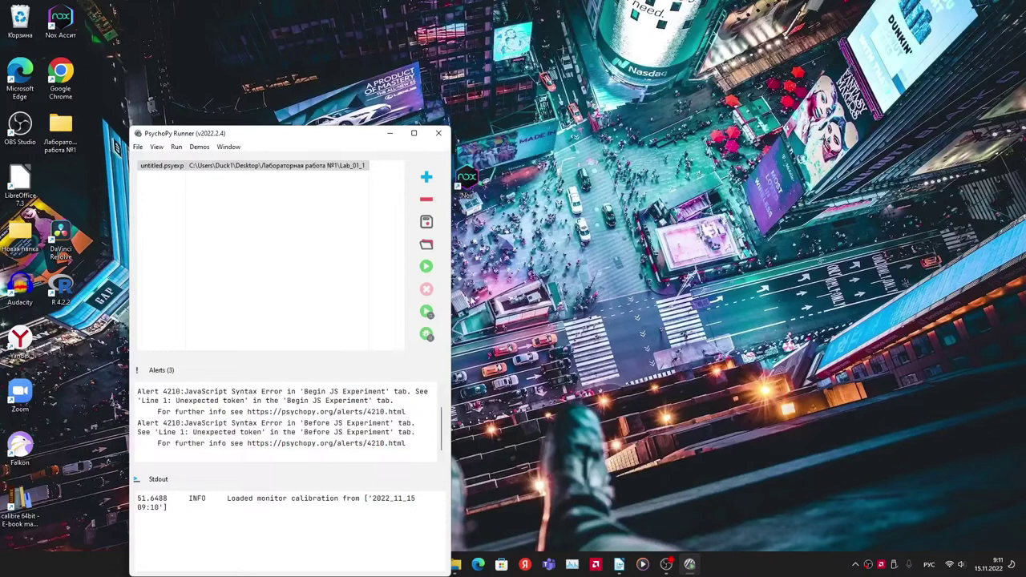
pyautogui.click(427, 267)
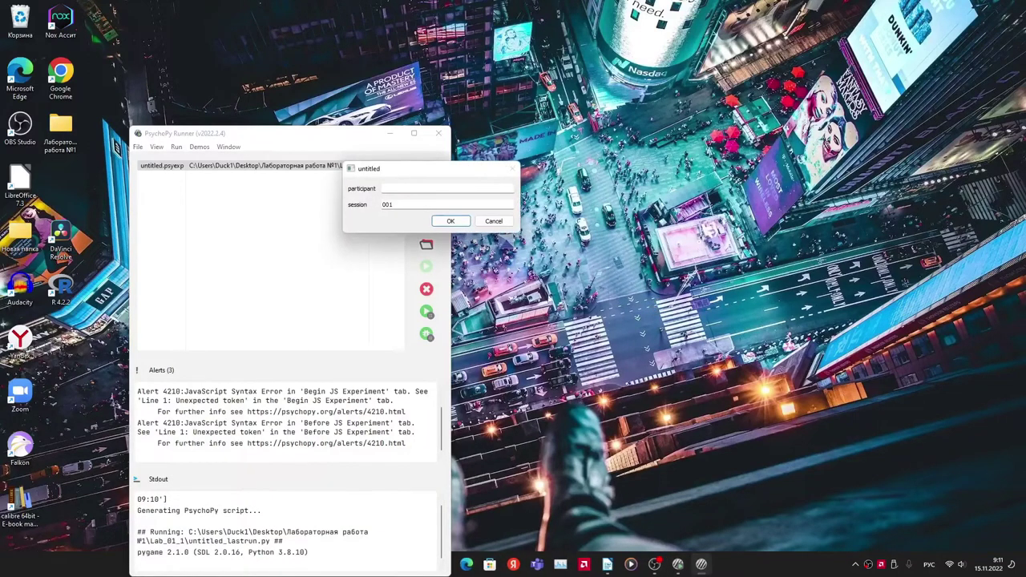
# Fill in the participant's name, enter 2 for the session, and start the experiment
pyautogui.click(410, 187)
pyautogui.hotkey('alt', 'shift')
pyautogui.write('Dobrop')
pyautogui.click(409, 202)
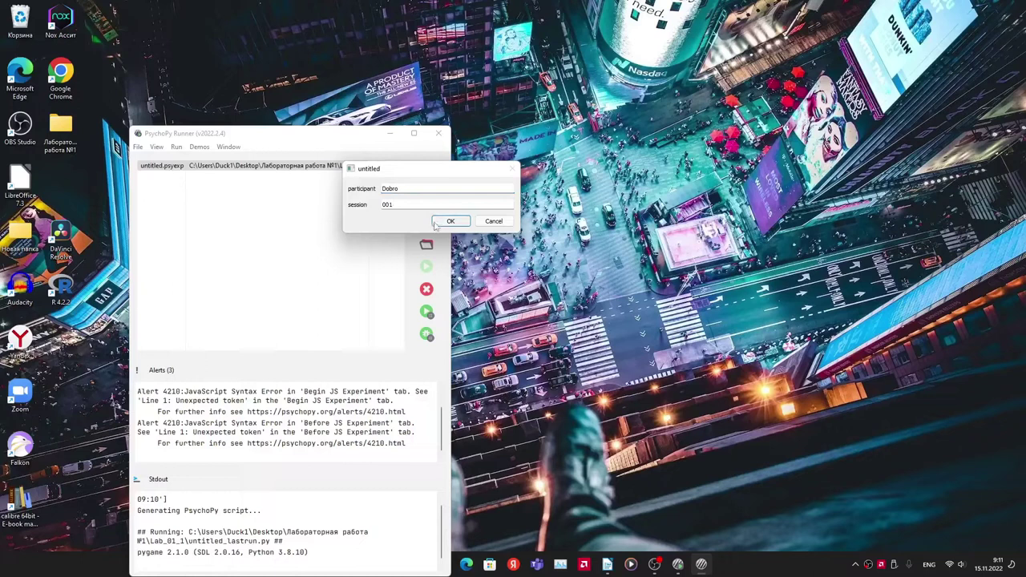
pyautogui.click(409, 205)
pyautogui.write('2')
pyautogui.click(462, 225)
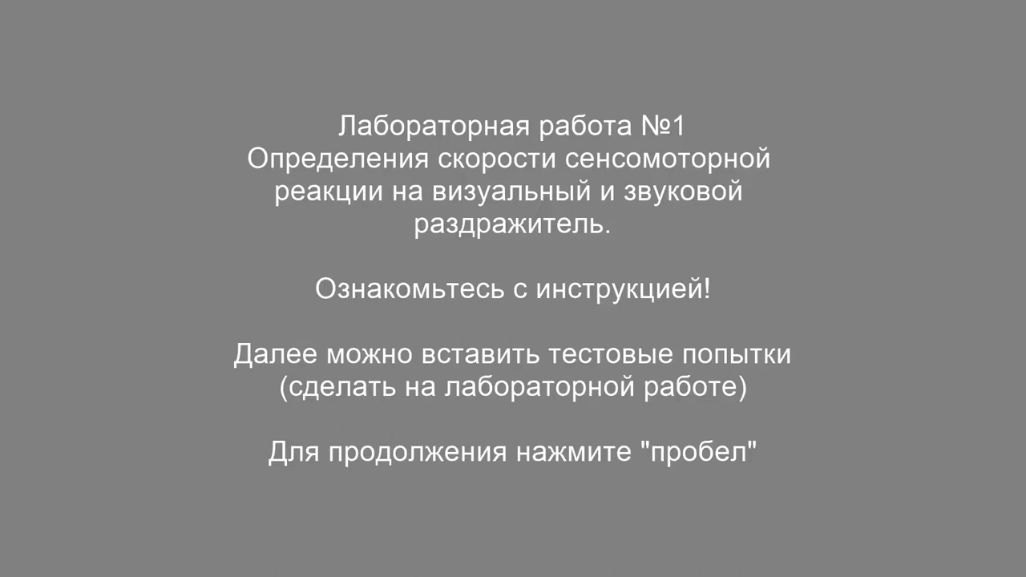
# Complete the visual, sound and alternating stimulus trials, and allow Python through the Windows firewall on public networks
pyautogui.press('space')
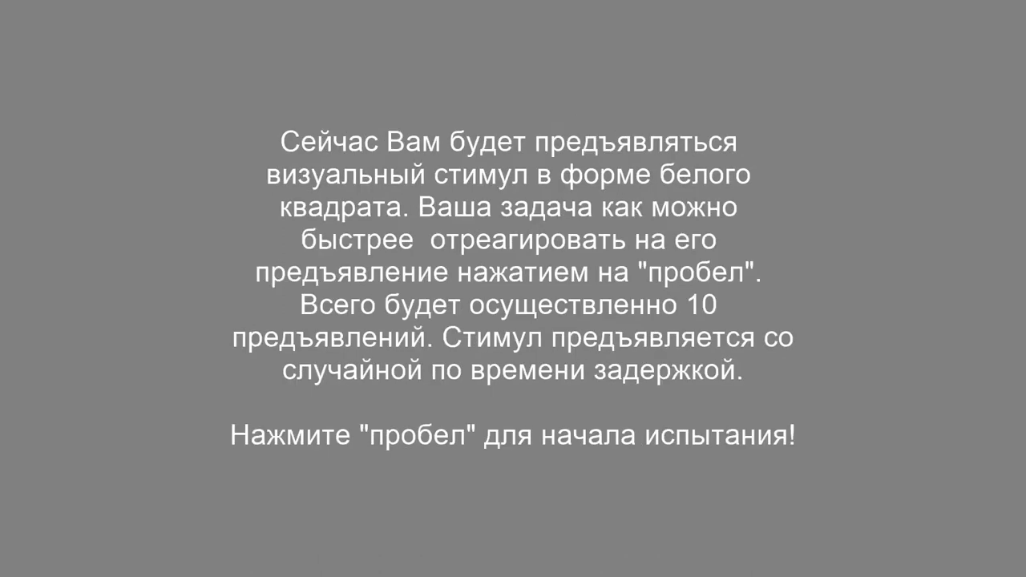
pyautogui.press('space')
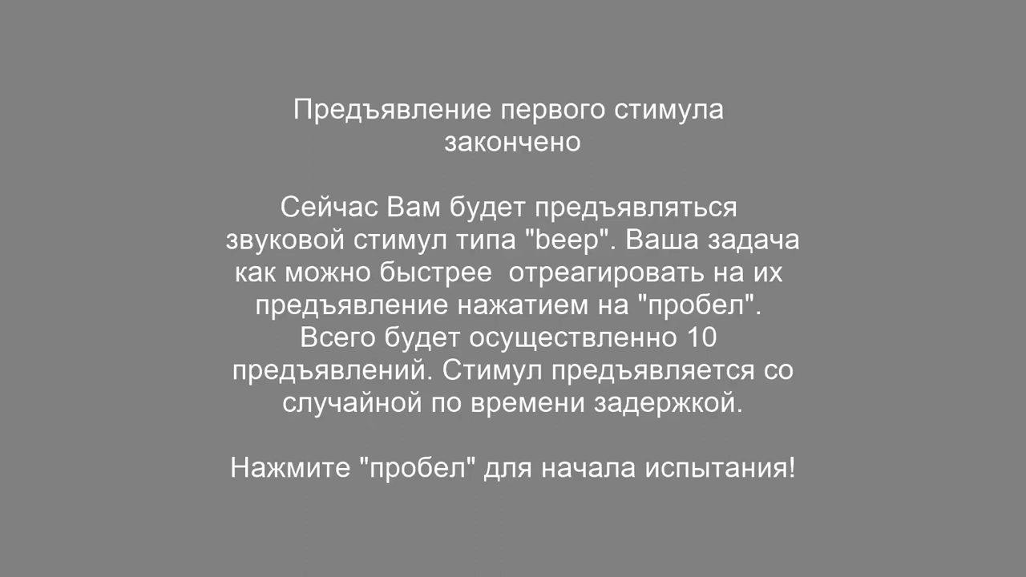
pyautogui.press('space')
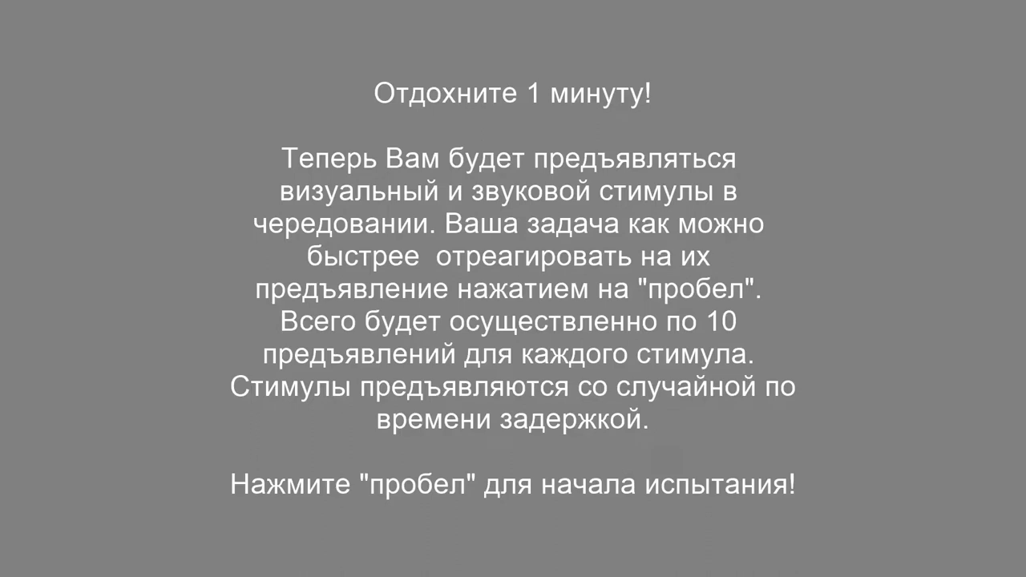
pyautogui.press('space')
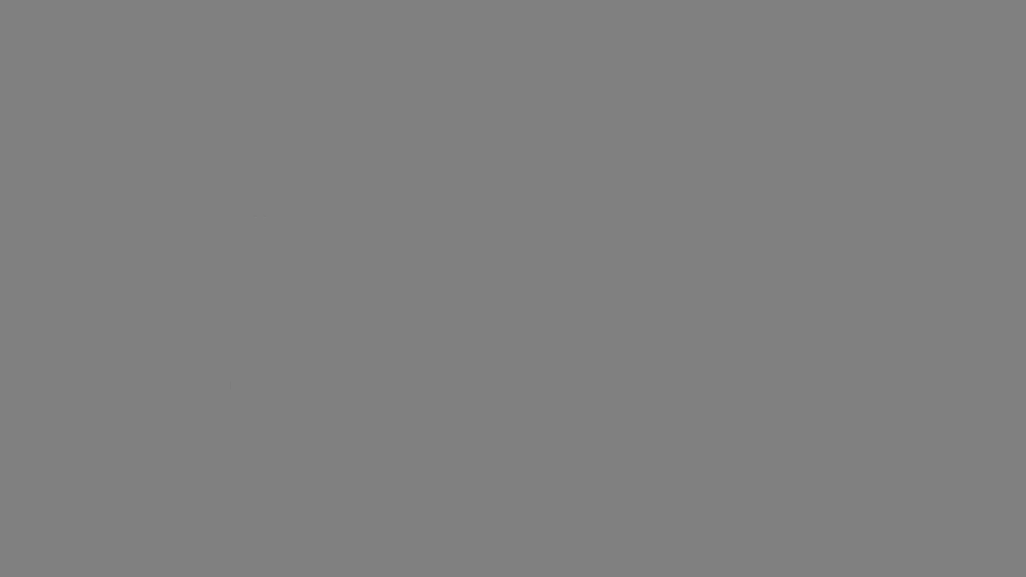
pyautogui.press('space')
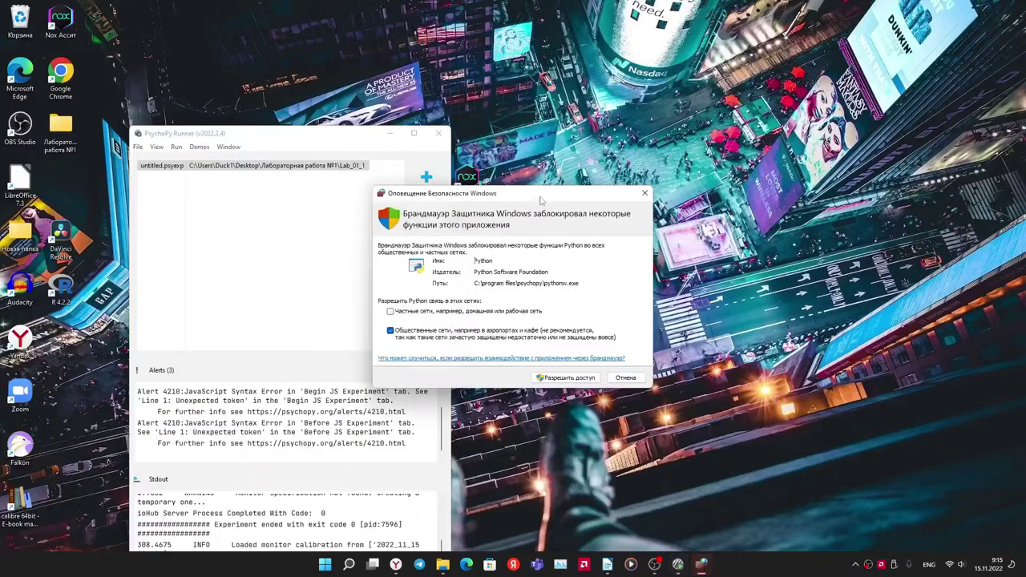
pyautogui.click(561, 377)
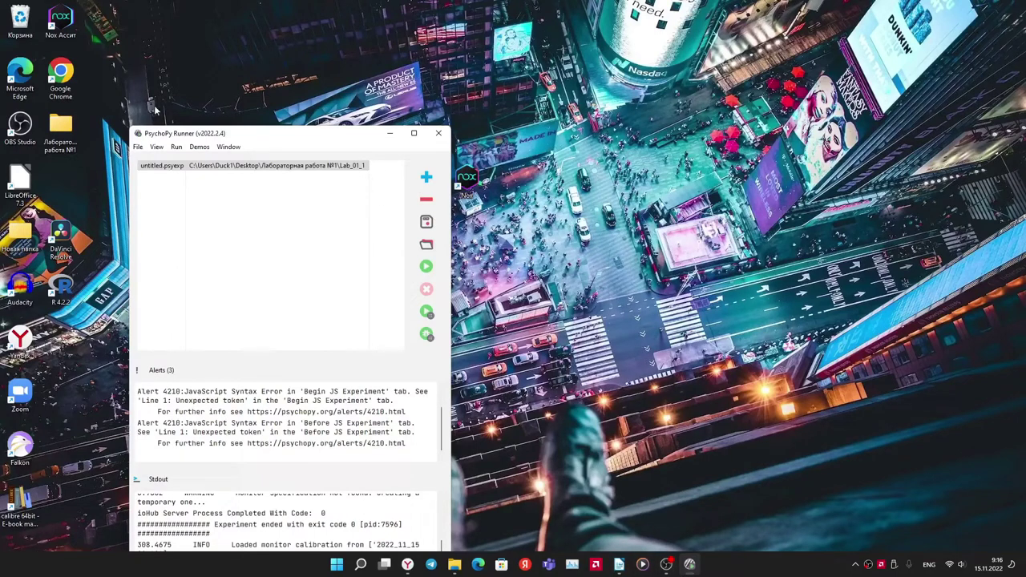
# Open the 2022-11-15_09h12.04.235 results CSV from the Lab_01_1 data folder in LibreOffice Calc, importing it as UTF-8 with separators
pyautogui.doubleClick(60, 128)
pyautogui.doubleClick(443, 233)
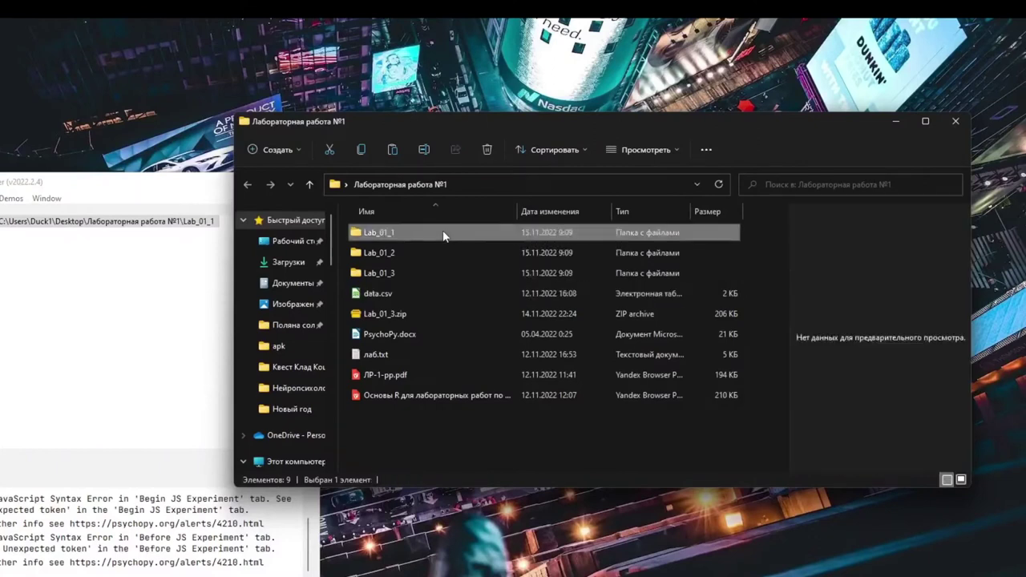
pyautogui.doubleClick(442, 233)
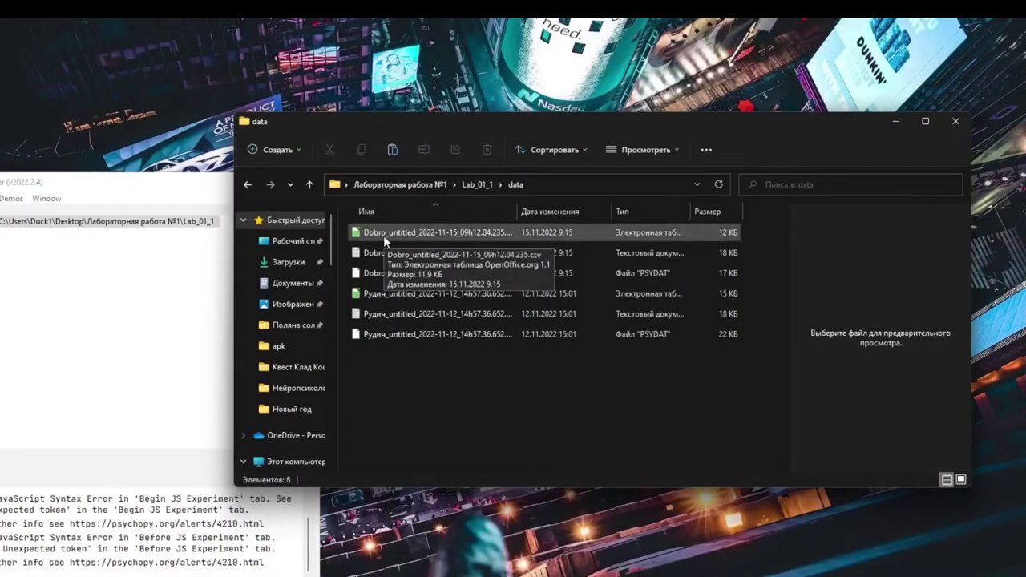
pyautogui.moveTo(401, 231); pyautogui.dragTo(480, 237)
pyautogui.rightClick(481, 239)
pyautogui.moveTo(705, 303)
pyautogui.click(771, 306)
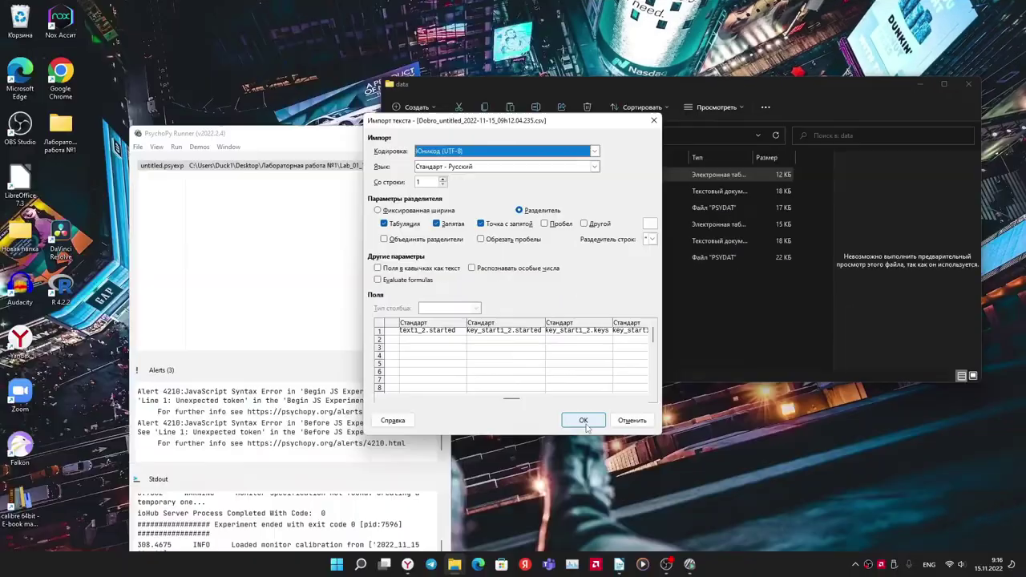
pyautogui.click(586, 426)
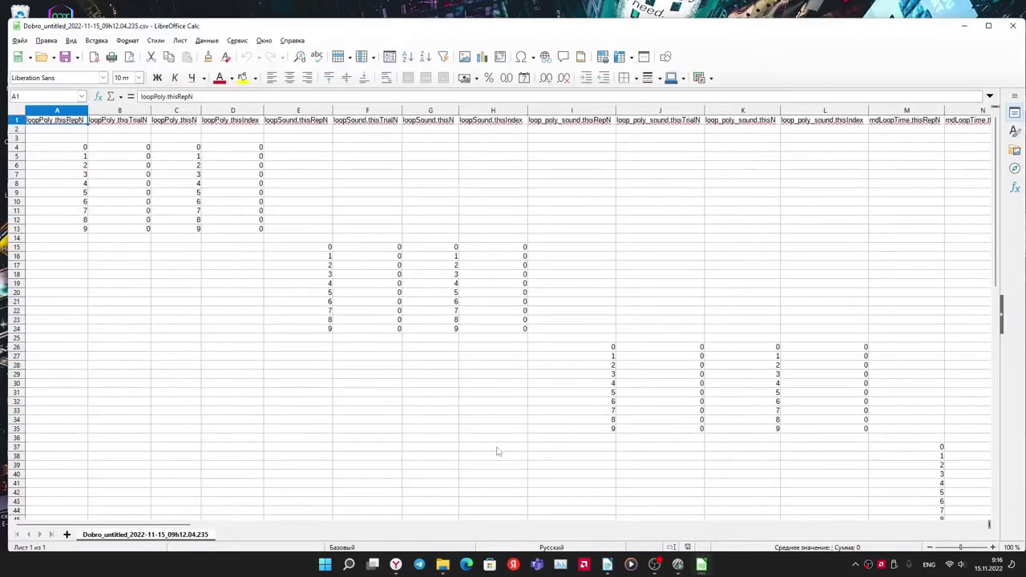
# Maximize the results spreadsheet and create a new blank spreadsheet
pyautogui.moveTo(164, 528); pyautogui.dragTo(363, 529)
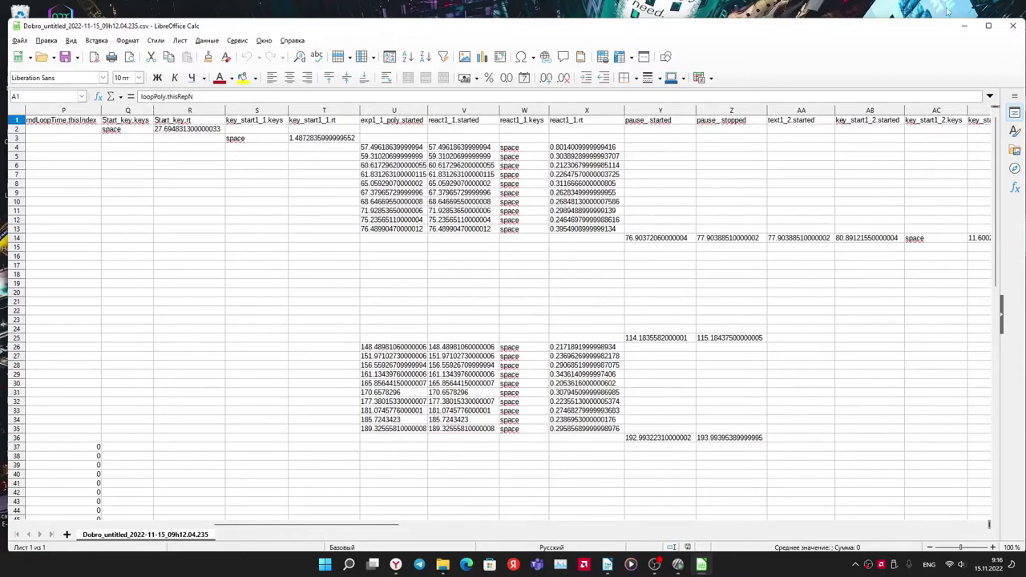
pyautogui.click(988, 25)
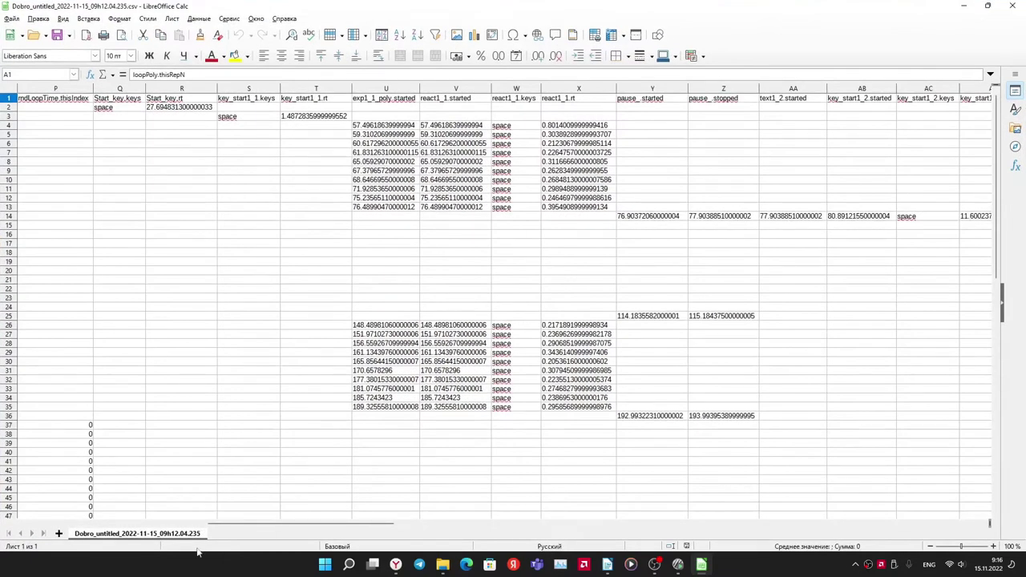
pyautogui.moveTo(240, 529); pyautogui.dragTo(267, 523)
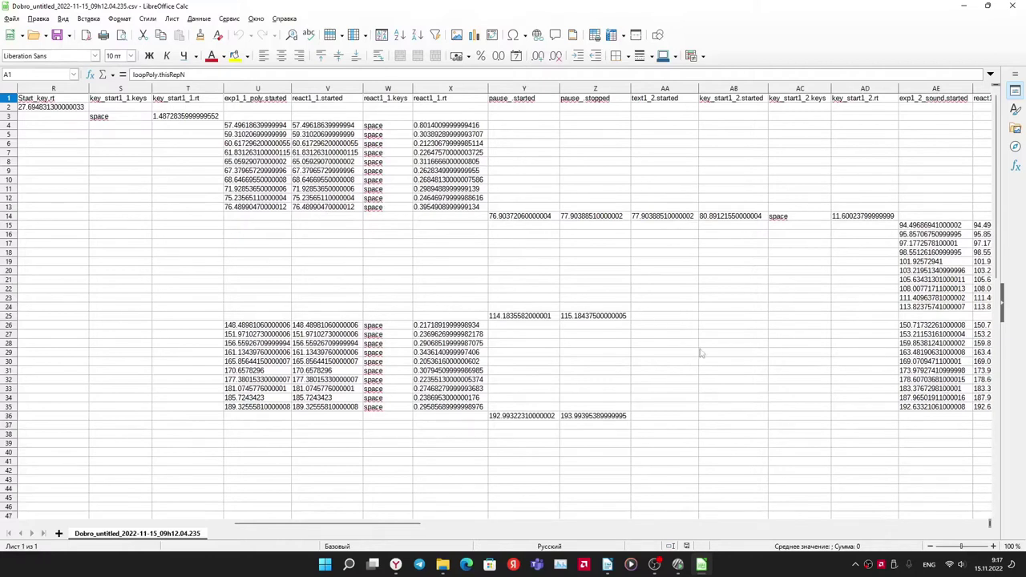
pyautogui.moveTo(285, 525)
pyautogui.mouseDown()
pyautogui.moveTo(353, 523)
pyautogui.moveTo(271, 525)
pyautogui.mouseUp()
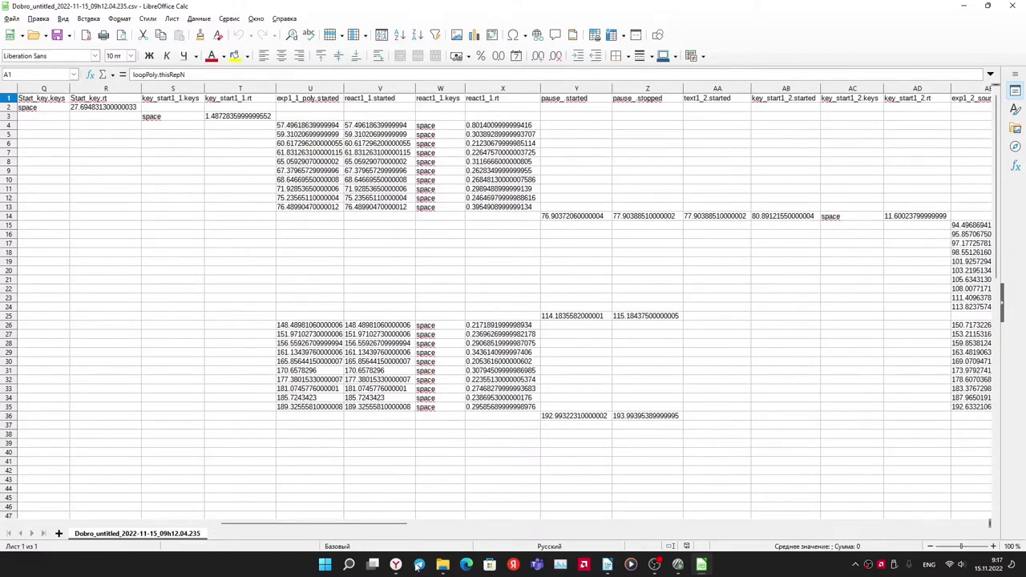
pyautogui.moveTo(337, 526)
pyautogui.mouseDown()
pyautogui.moveTo(453, 529)
pyautogui.moveTo(313, 535)
pyautogui.moveTo(345, 534)
pyautogui.mouseUp()
pyautogui.click(10, 18)
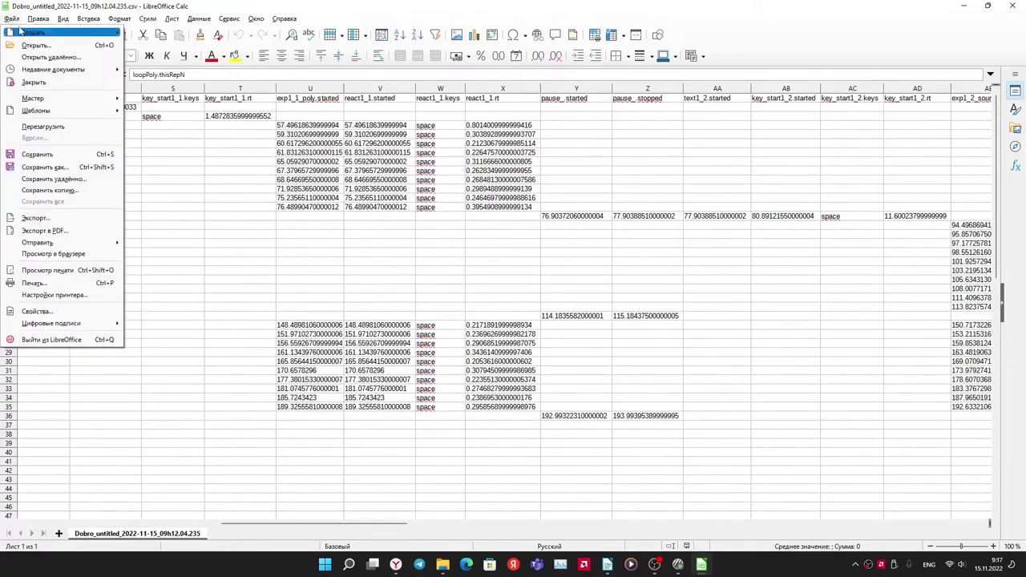
pyautogui.moveTo(84, 32)
pyautogui.click(153, 45)
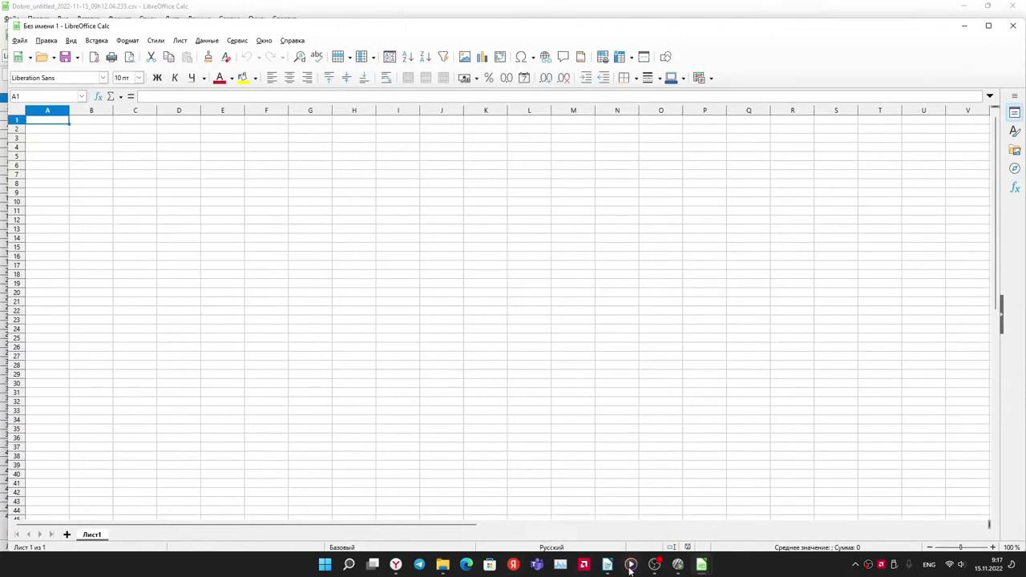
# Copy the react1_1.rt values in X4:X13 of the results into the new spreadsheet, starting at A2
pyautogui.moveTo(710, 570)
pyautogui.click(651, 520)
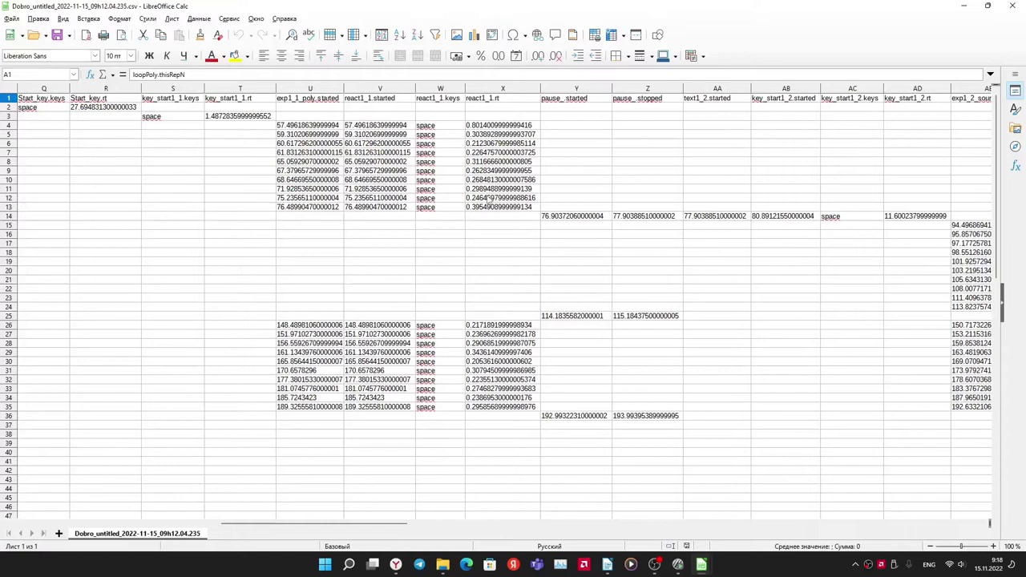
pyautogui.hscroll(3, 487, 200)
pyautogui.click(295, 126)
pyautogui.click(293, 144)
pyautogui.moveTo(313, 210); pyautogui.dragTo(296, 128)
pyautogui.hotkey('ctrl', 'c')
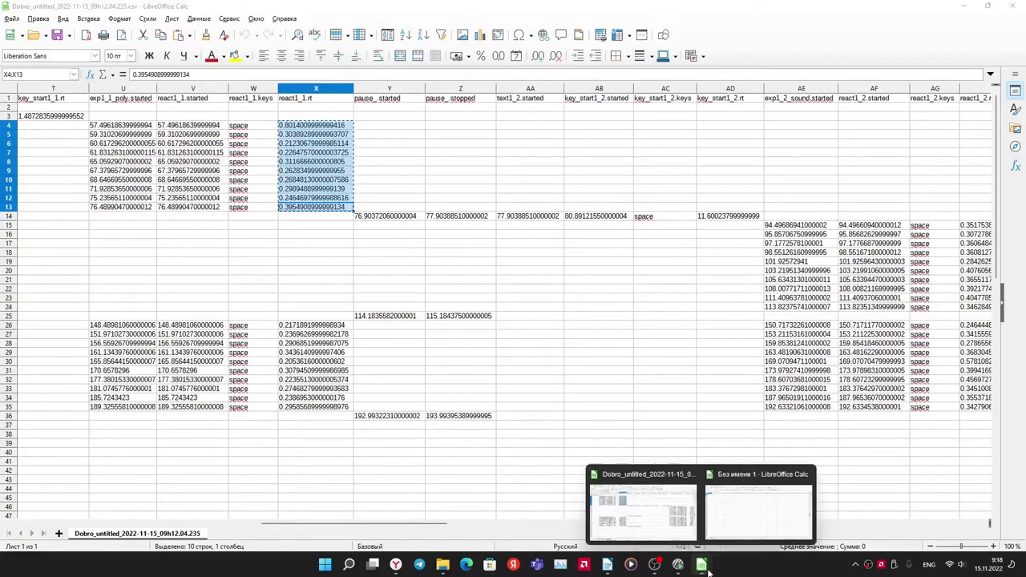
pyautogui.click(760, 501)
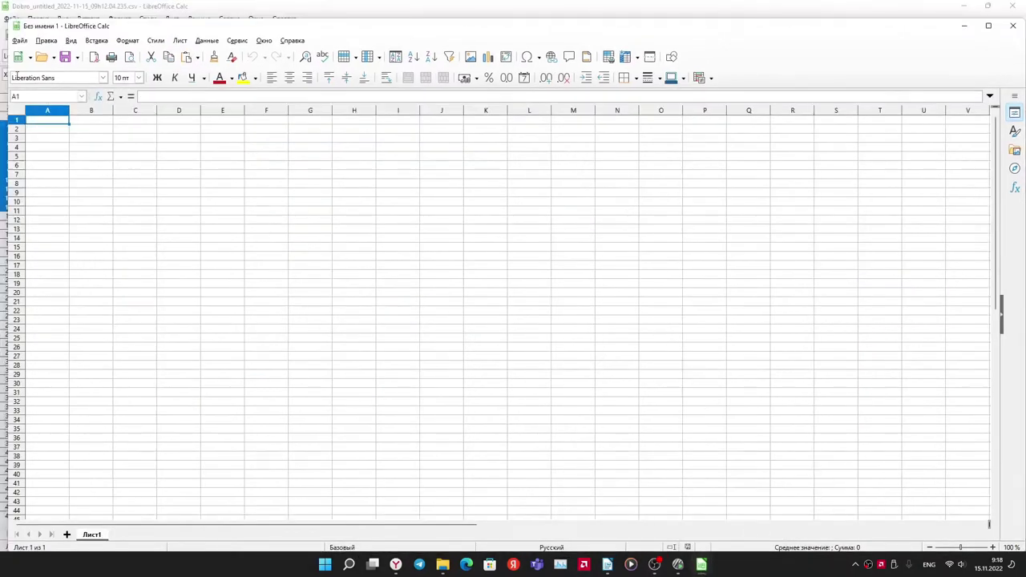
pyautogui.click(32, 130)
pyautogui.hotkey('ctrl', 'v')
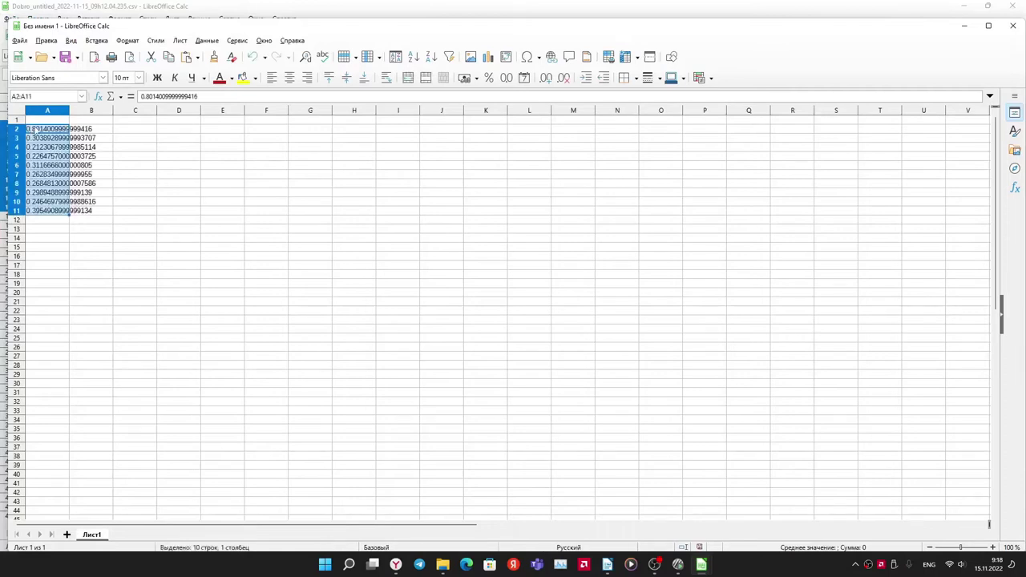
# Copy the react1_2.rt values in AH15:AH24 of the results into the new spreadsheet, starting at B2
pyautogui.moveTo(692, 559)
pyautogui.click(641, 509)
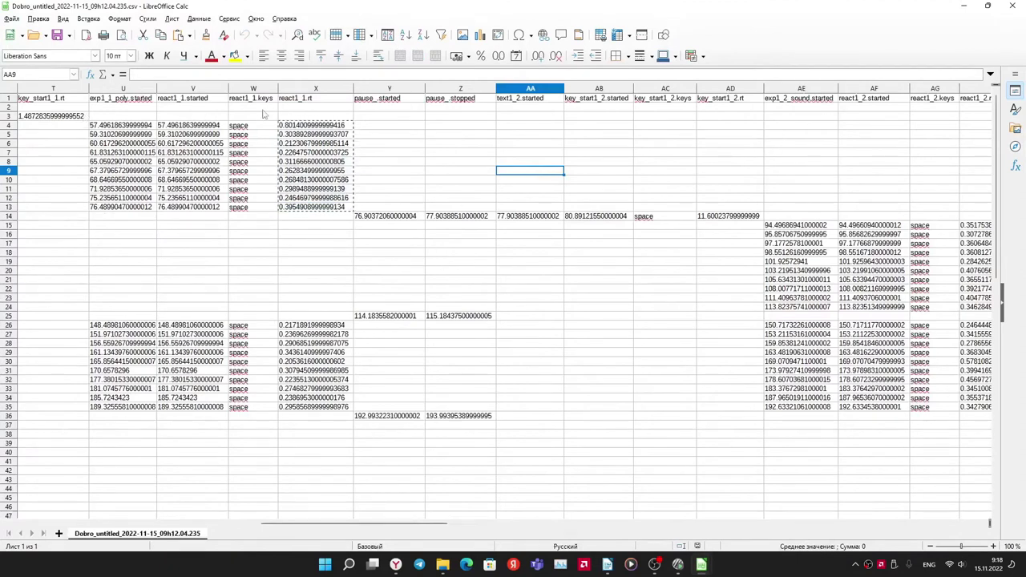
pyautogui.moveTo(394, 526); pyautogui.dragTo(487, 523)
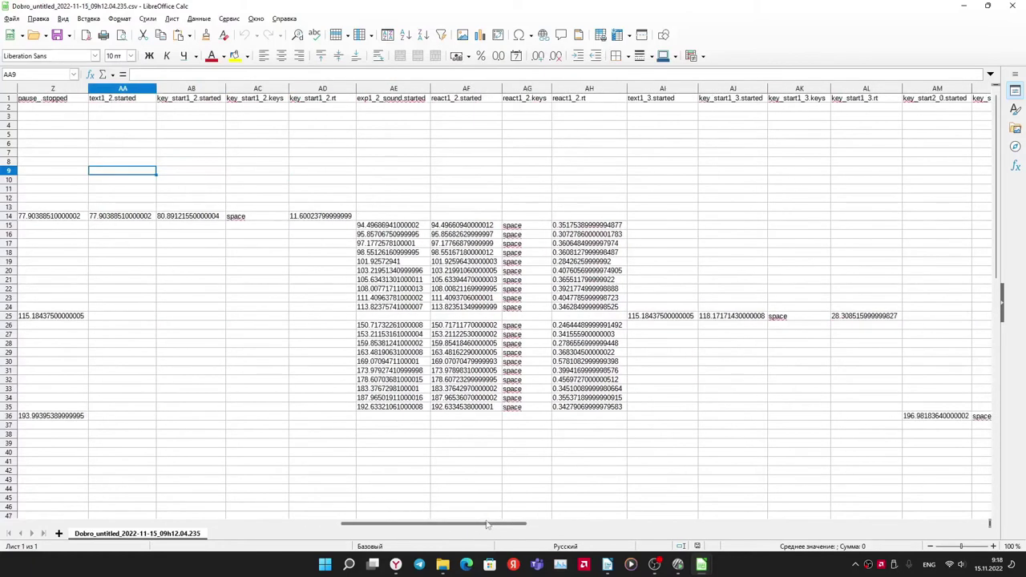
pyautogui.click(569, 230)
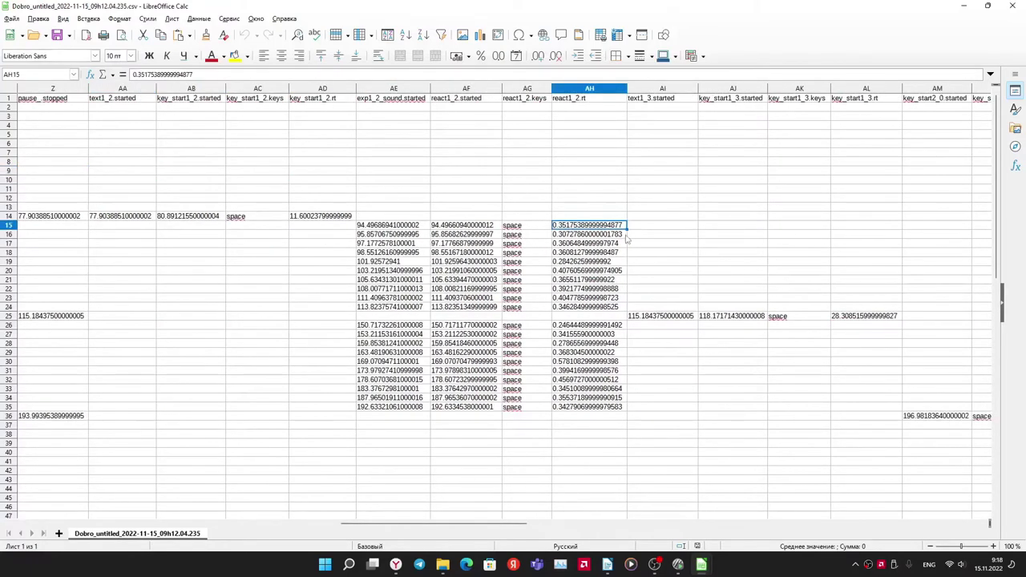
pyautogui.moveTo(553, 227); pyautogui.dragTo(618, 315)
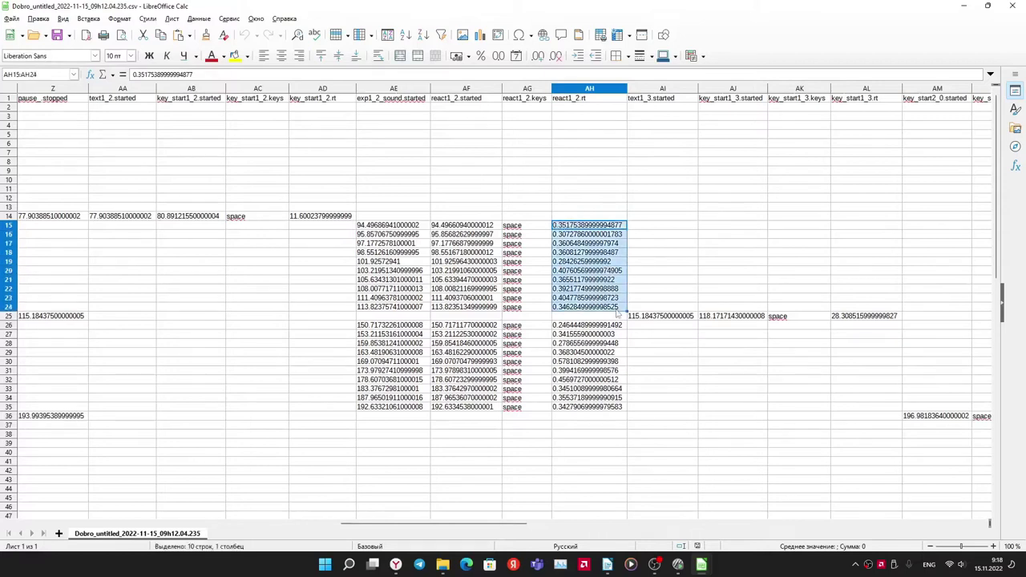
pyautogui.hotkey('ctrl', 'c')
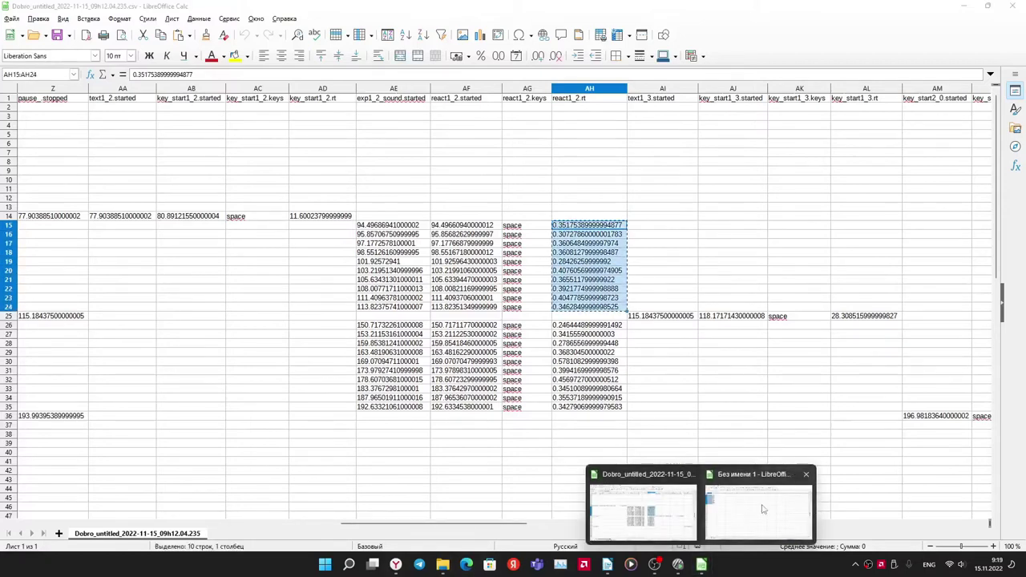
pyautogui.click(760, 497)
pyautogui.click(91, 129)
pyautogui.hotkey('ctrl', 'v')
# Enter the column headers vz1, zv1, vz2, zv2, vz3 and zv3 in cells A1 to F1
pyautogui.doubleClick(80, 119)
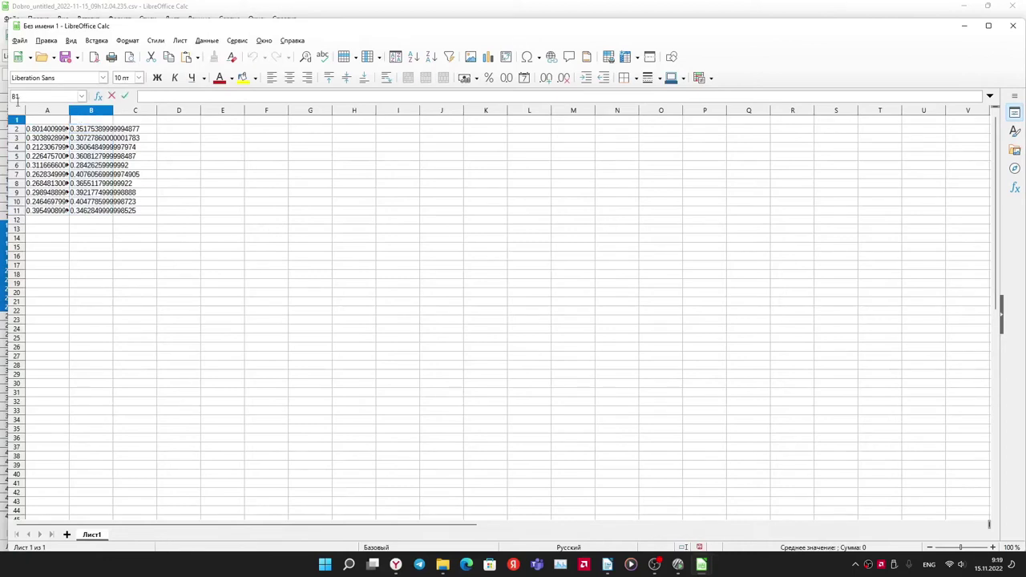
pyautogui.doubleClick(38, 118)
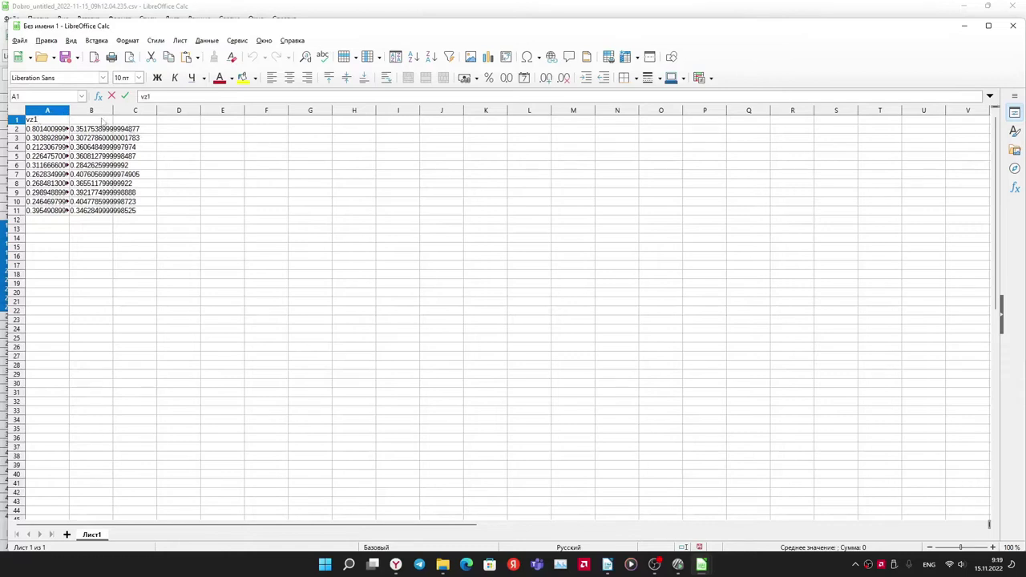
pyautogui.click(102, 121)
pyautogui.doubleClick(101, 120)
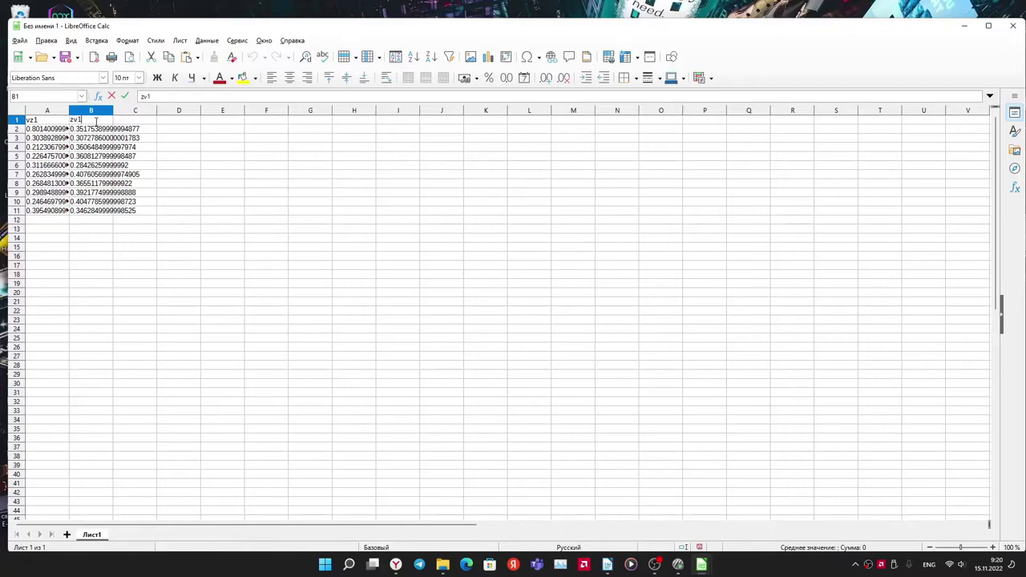
pyautogui.click(132, 121)
pyautogui.doubleClick(132, 121)
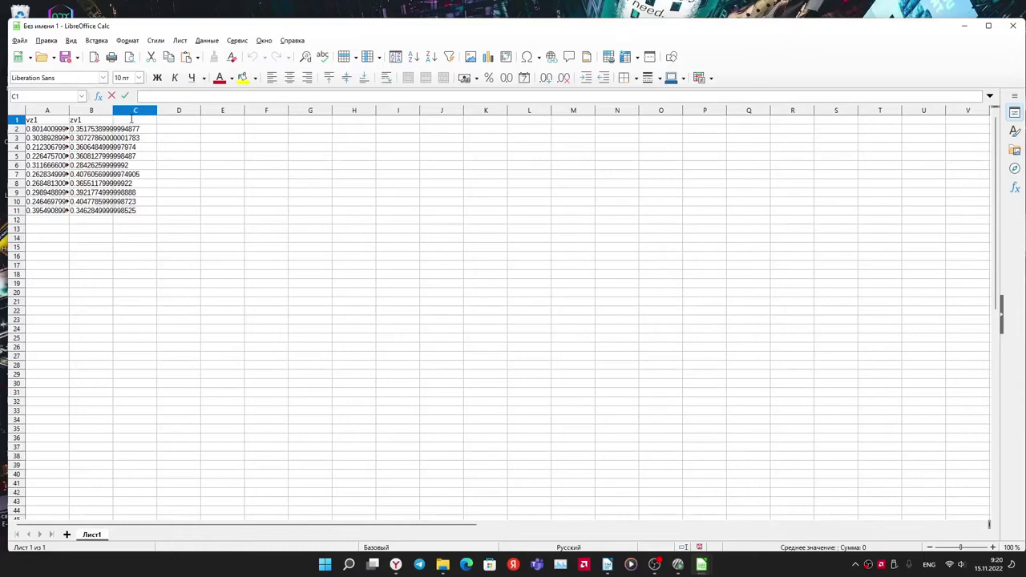
pyautogui.write('vz2')
pyautogui.click(169, 121)
pyautogui.write('zv2')
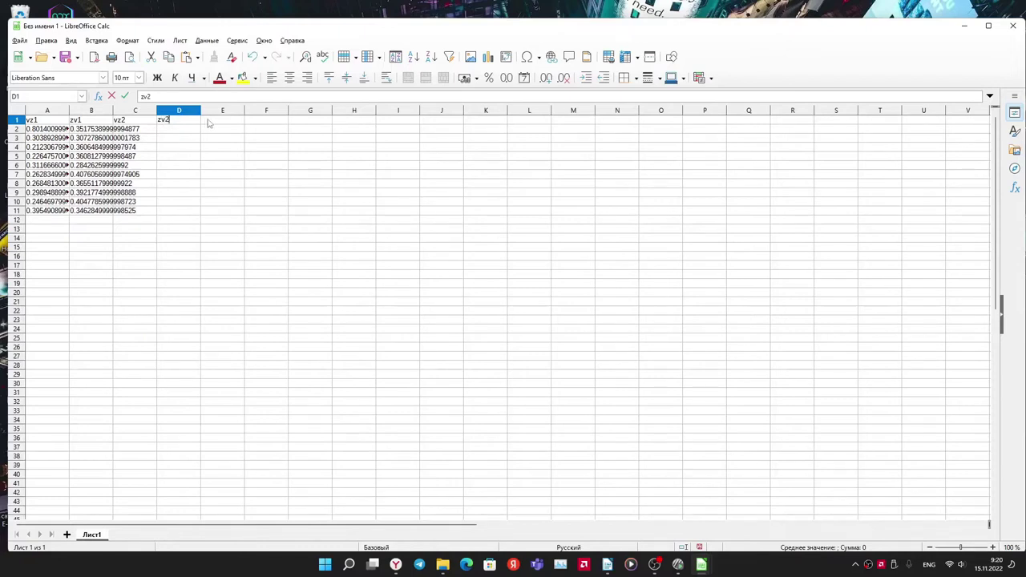
pyautogui.click(208, 123)
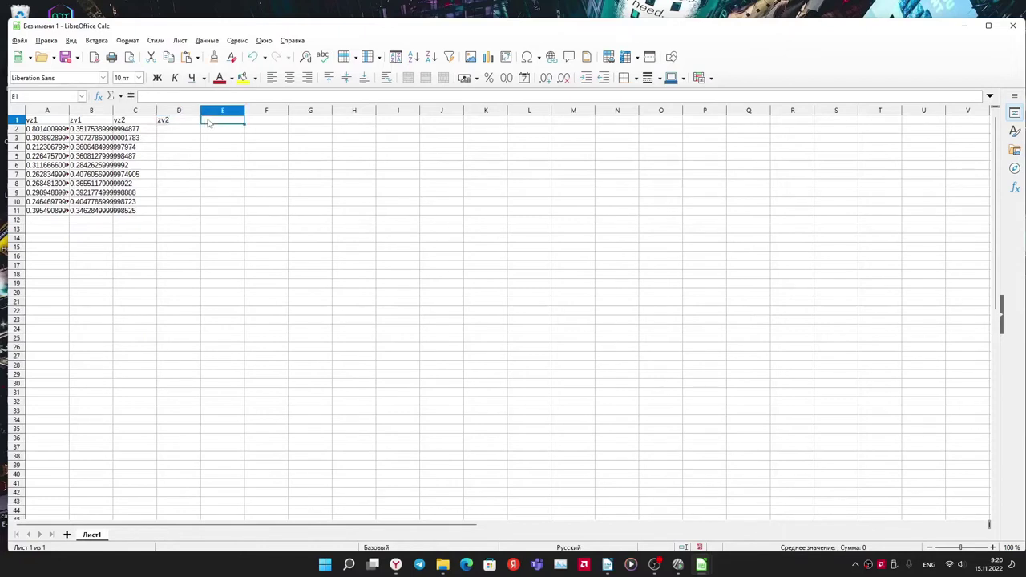
pyautogui.write('vz3')
pyautogui.doubleClick(284, 120)
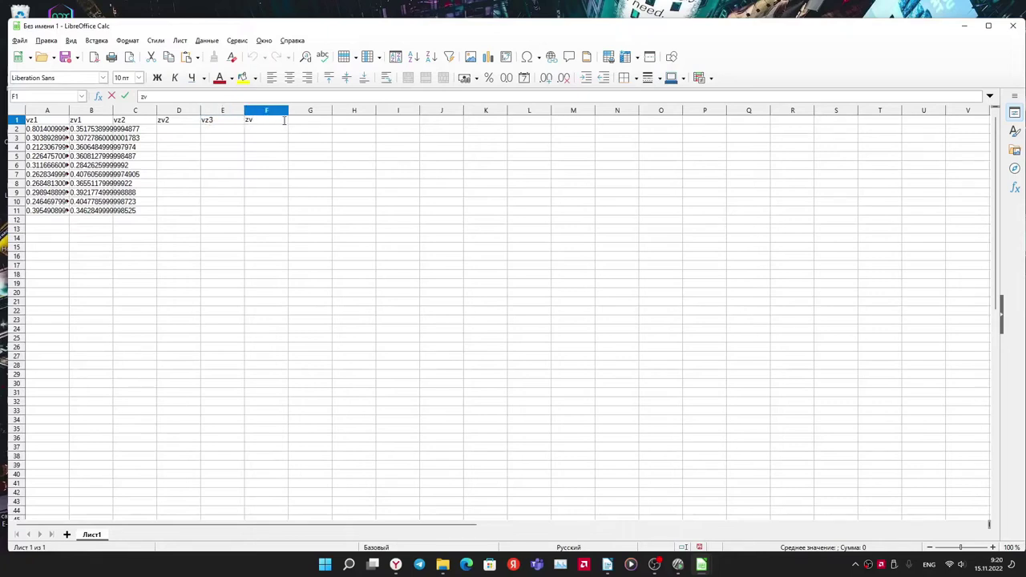
pyautogui.scroll(5, 291, 191)
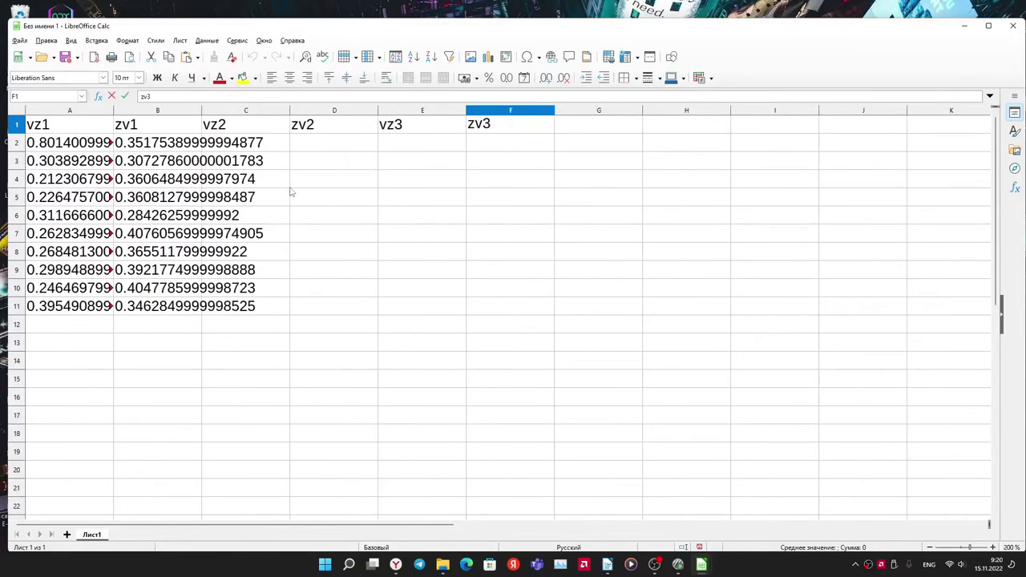
# Commit the last header and start saving the new spreadsheet in Excel 2007–365 (*.xlsx) format
pyautogui.click(323, 182)
pyautogui.hotkey('ctrl', 's')
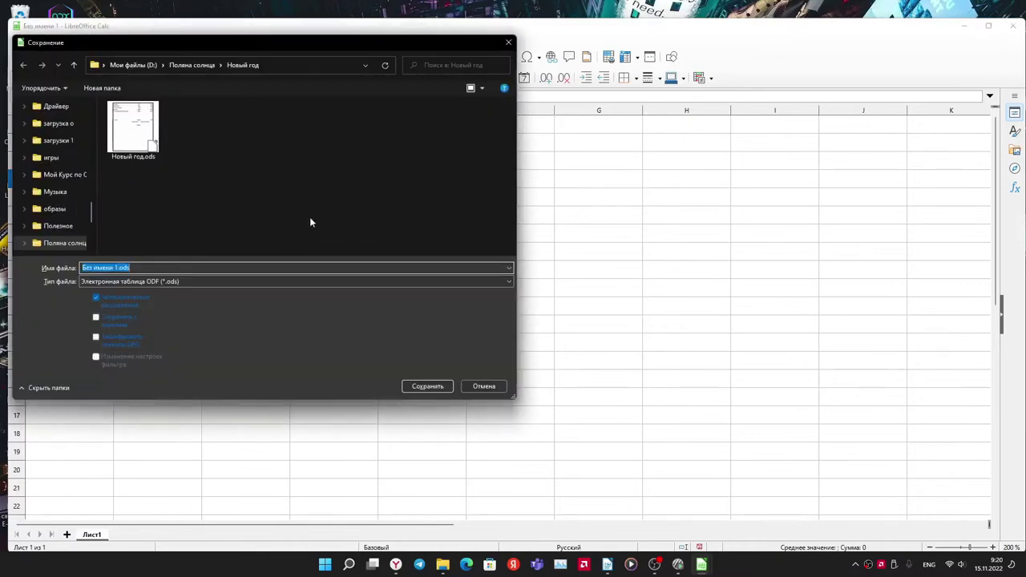
pyautogui.press('End')
pyautogui.click(158, 280)
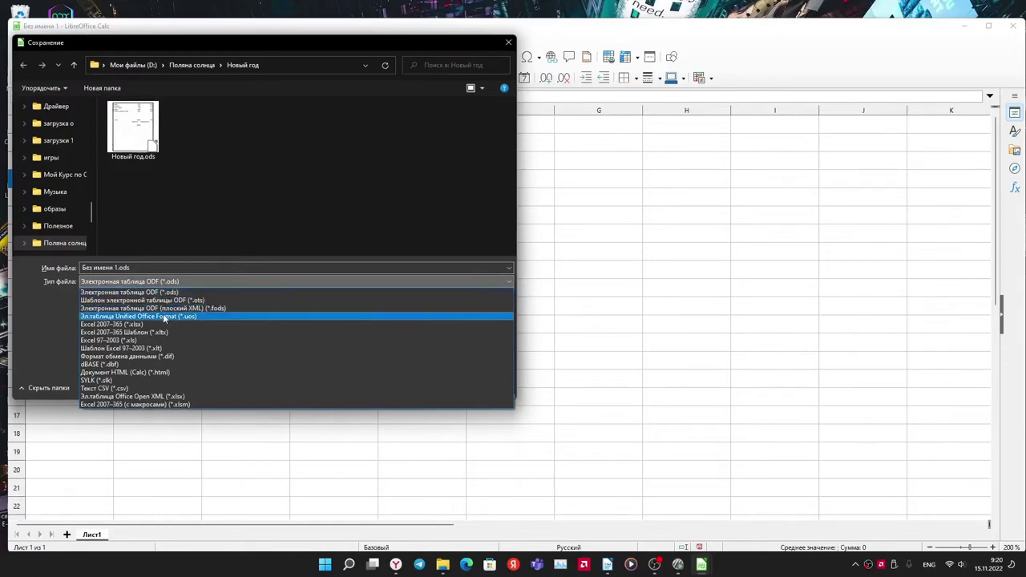
pyautogui.click(163, 324)
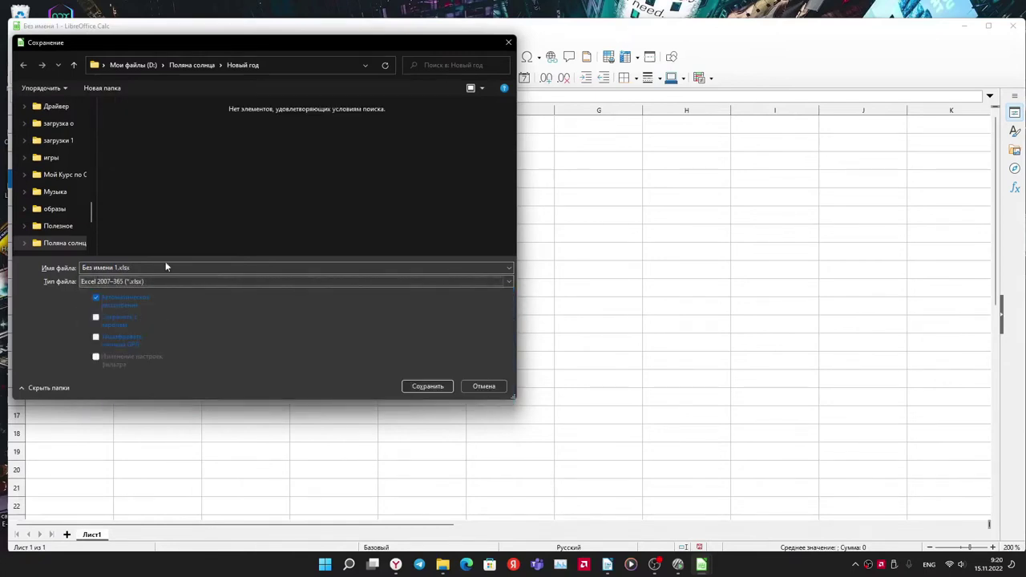
# Save the spreadsheet as лаб1.xlsx in the desktop folder Лабораторная работа №1
pyautogui.scroll(-5, 35, 165)
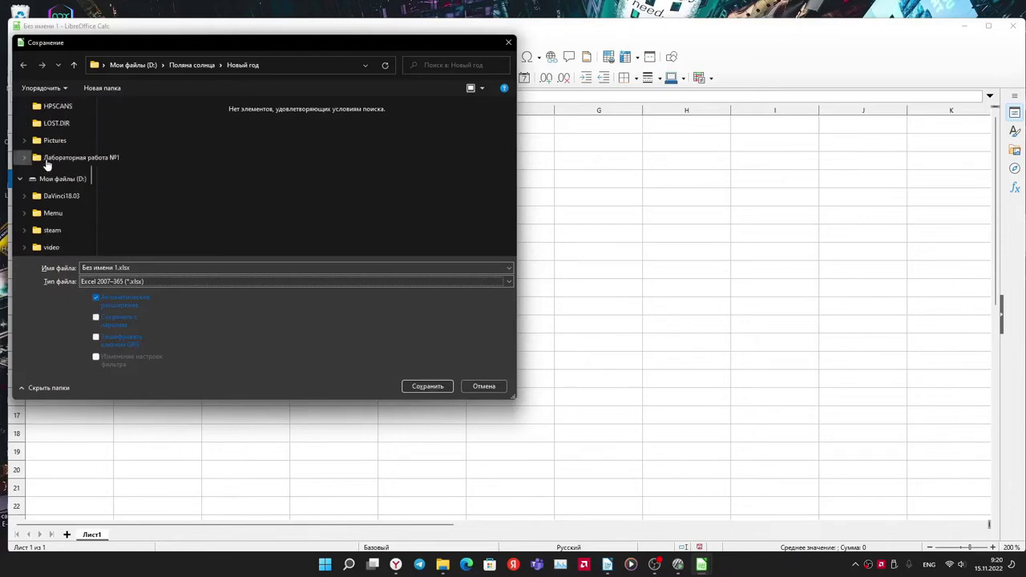
pyautogui.scroll(-3, 47, 165)
pyautogui.scroll(5, 48, 180)
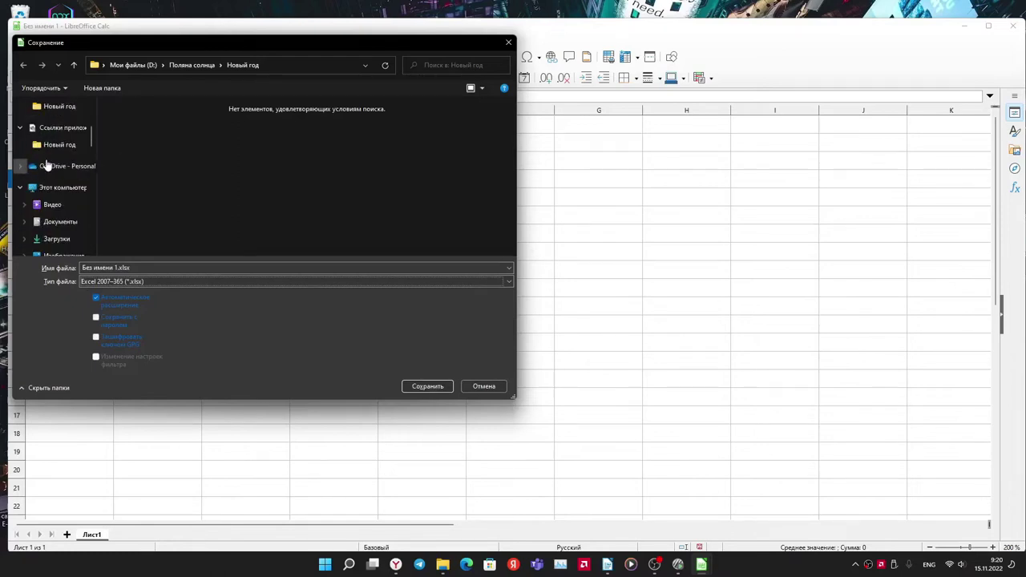
pyautogui.scroll(-5, 50, 195)
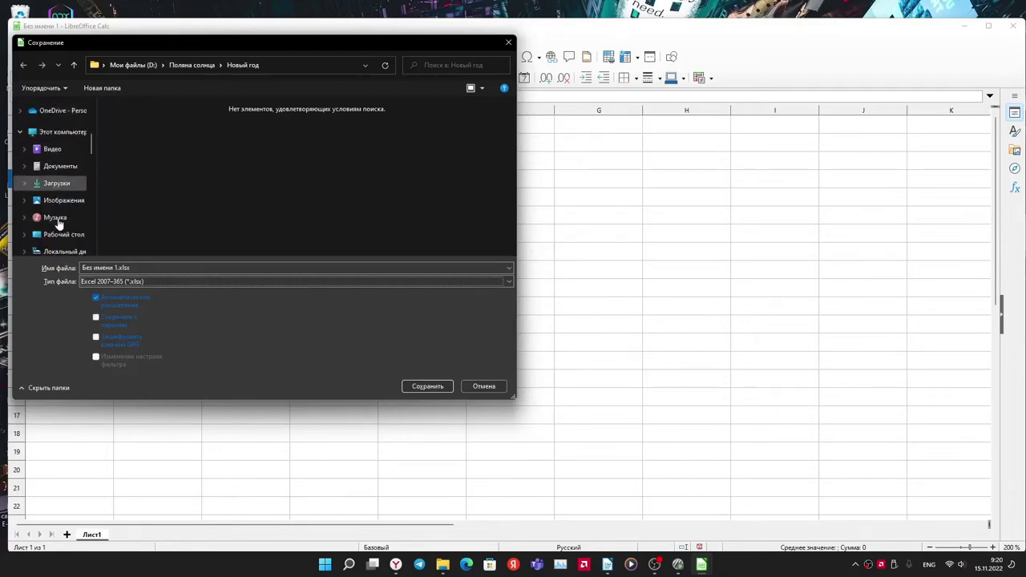
pyautogui.click(68, 197)
pyautogui.doubleClick(214, 120)
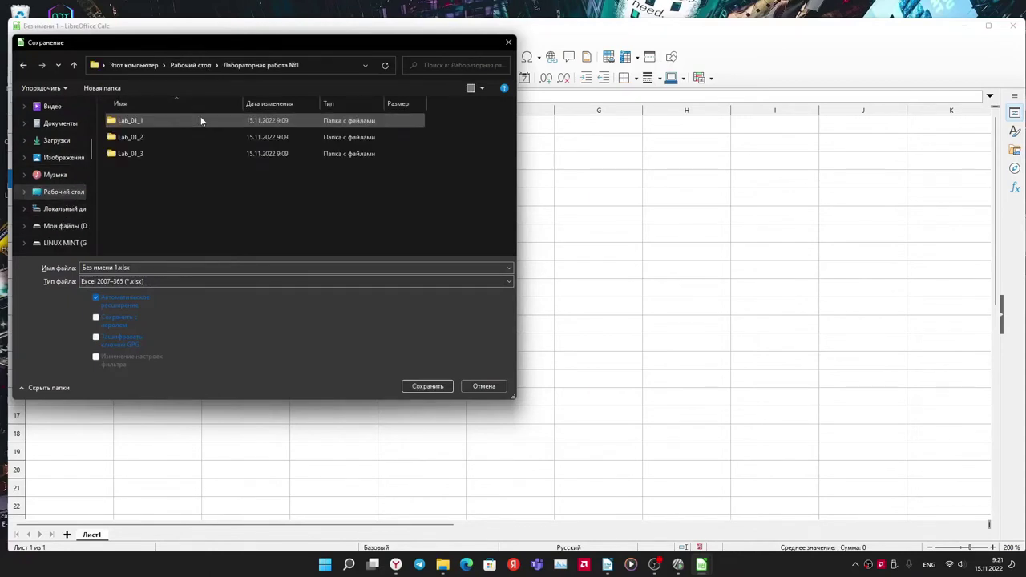
pyautogui.click(60, 271)
pyautogui.write('kf')
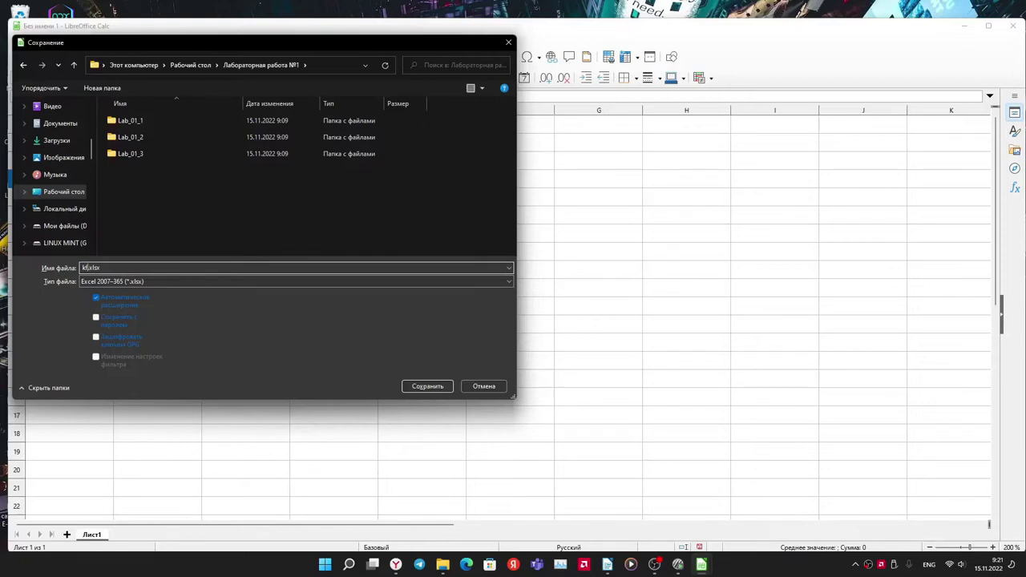
pyautogui.click(427, 386)
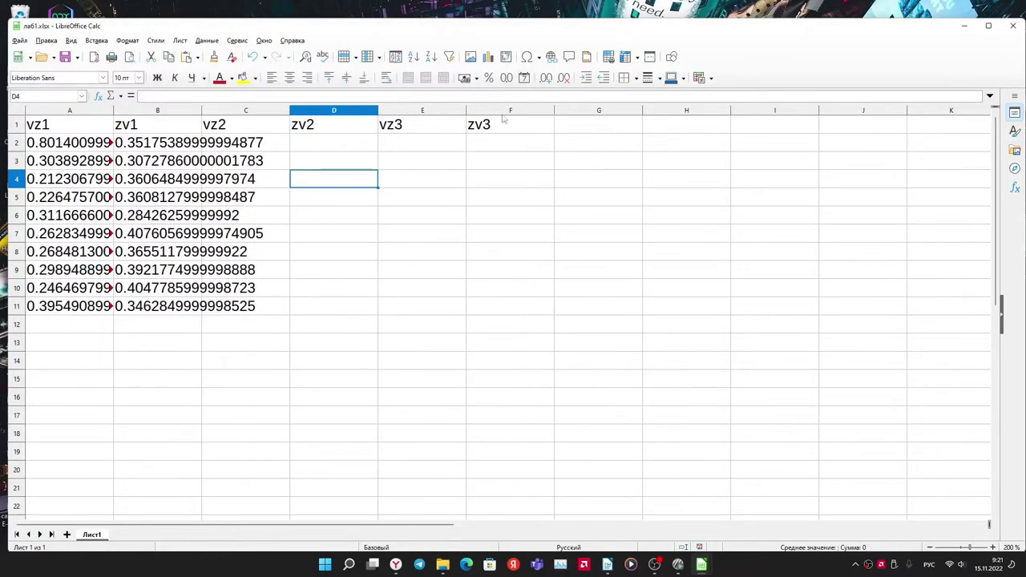
# Copy the react1_1.rt values in X26:X35 of the results into лаб1.xlsx under vz2, starting at C2
pyautogui.moveTo(678, 564)
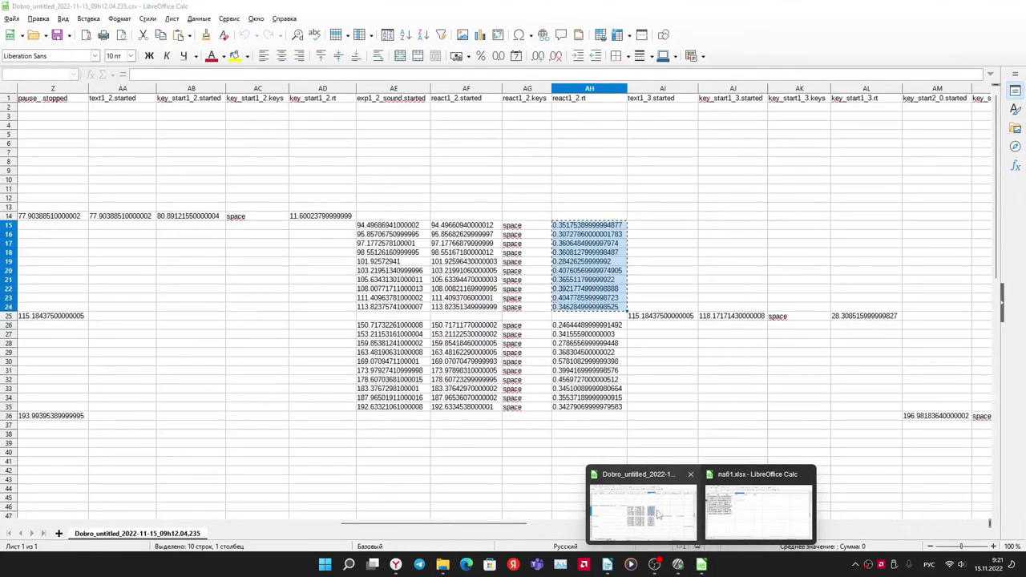
pyautogui.click(657, 513)
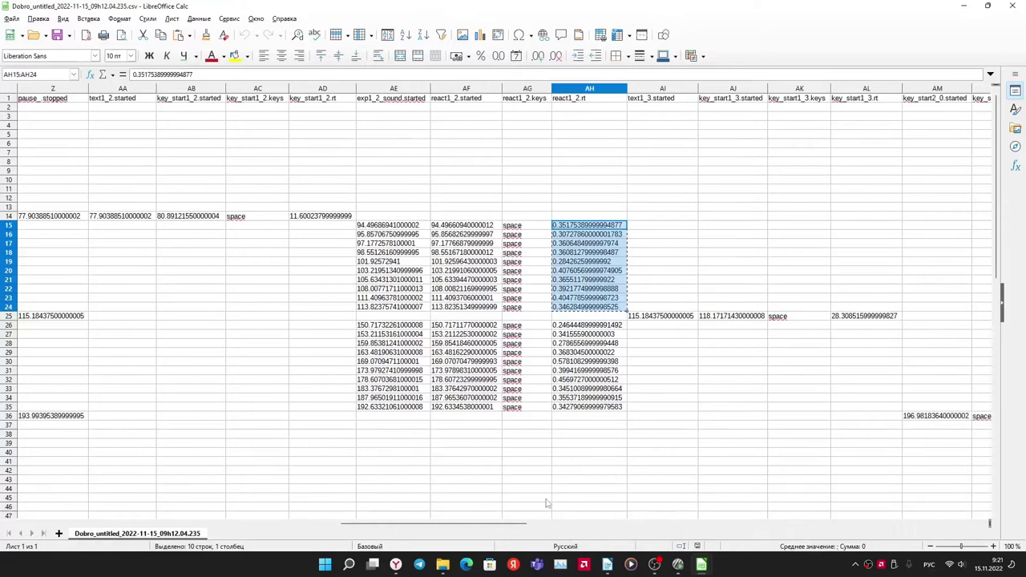
pyautogui.moveTo(458, 524); pyautogui.dragTo(368, 518)
pyautogui.moveTo(377, 325); pyautogui.dragTo(403, 410)
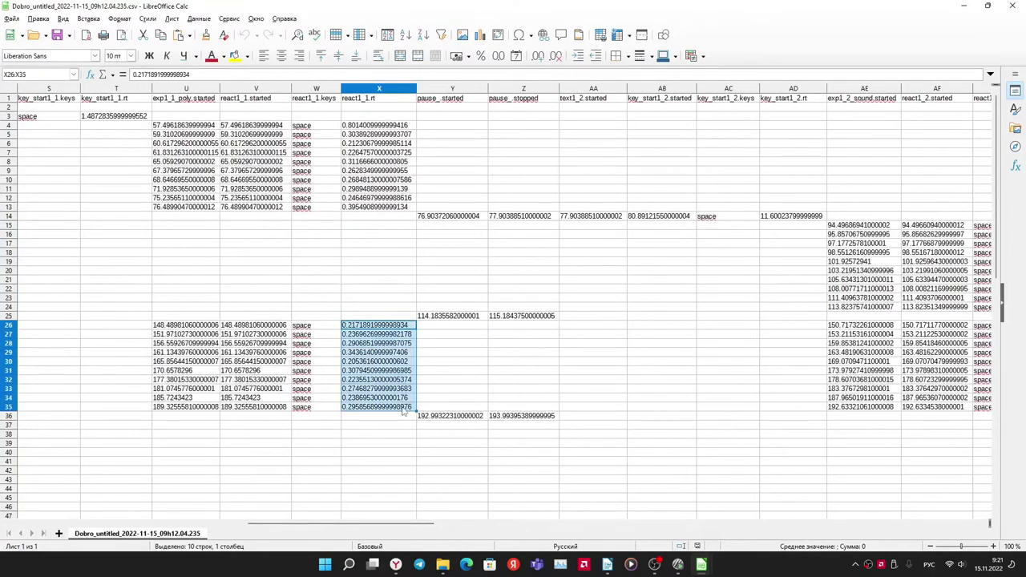
pyautogui.hotkey('ctrl', 'c')
pyautogui.click(700, 566)
pyautogui.click(334, 143)
pyautogui.hotkey('ctrl', 'v')
pyautogui.click(423, 143)
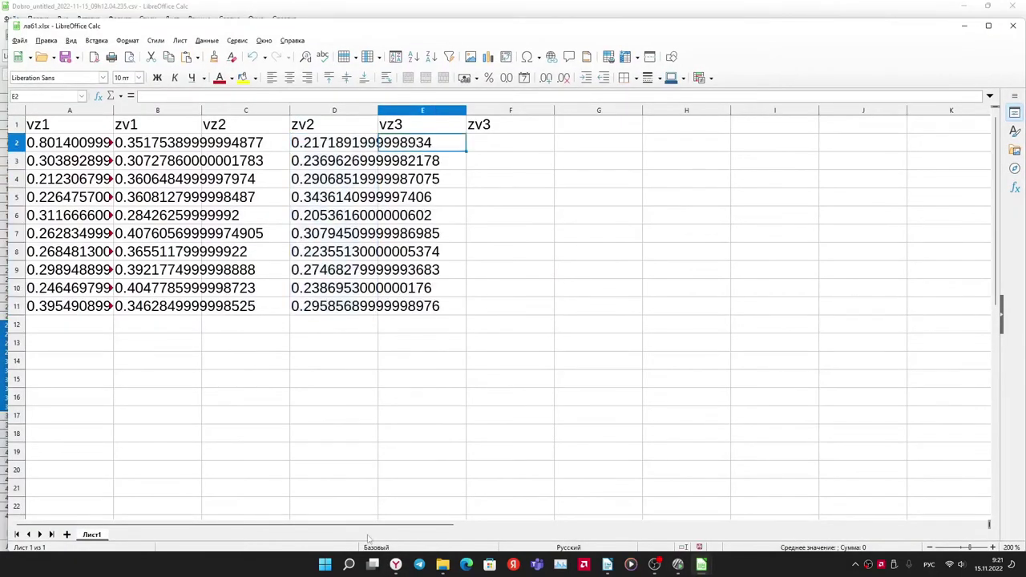
pyautogui.click(247, 143)
pyautogui.hotkey('ctrl', 'v')
pyautogui.click(334, 150)
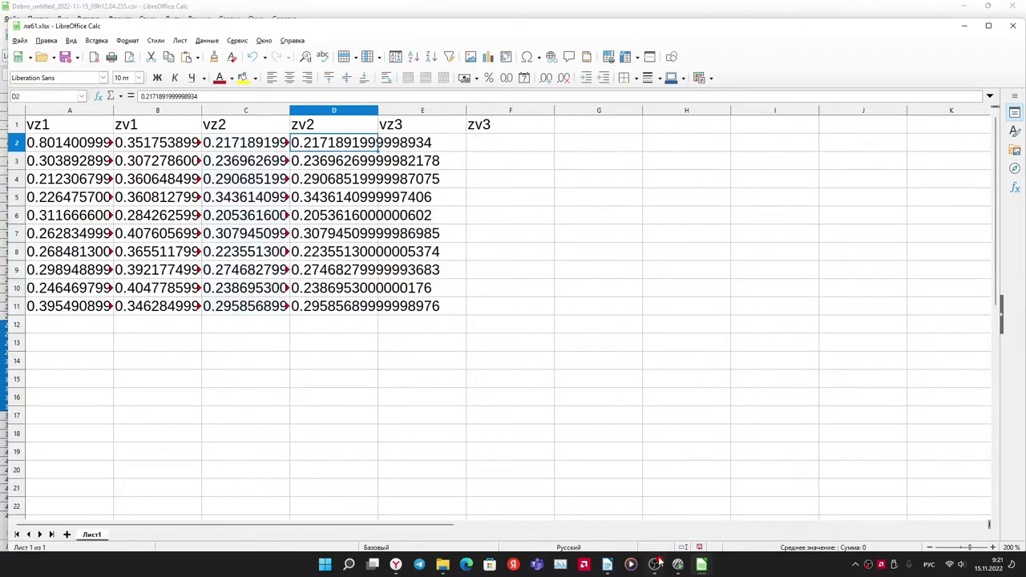
# Copy the react1_2.rt values in AH26:AH35 of the results and return to лаб1.xlsx
pyautogui.moveTo(701, 566)
pyautogui.click(639, 509)
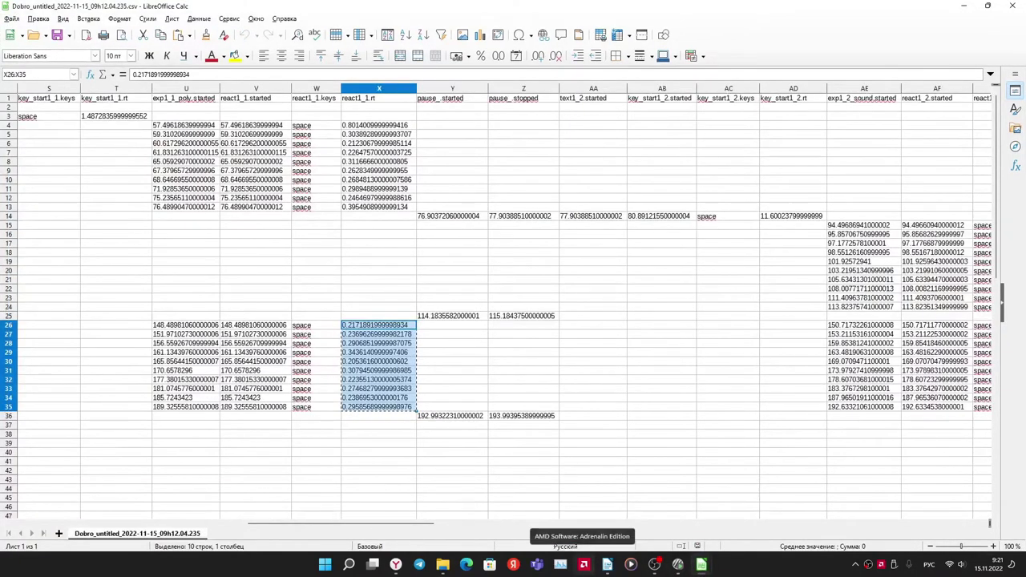
pyautogui.moveTo(414, 528); pyautogui.dragTo(467, 525)
pyautogui.click(786, 325)
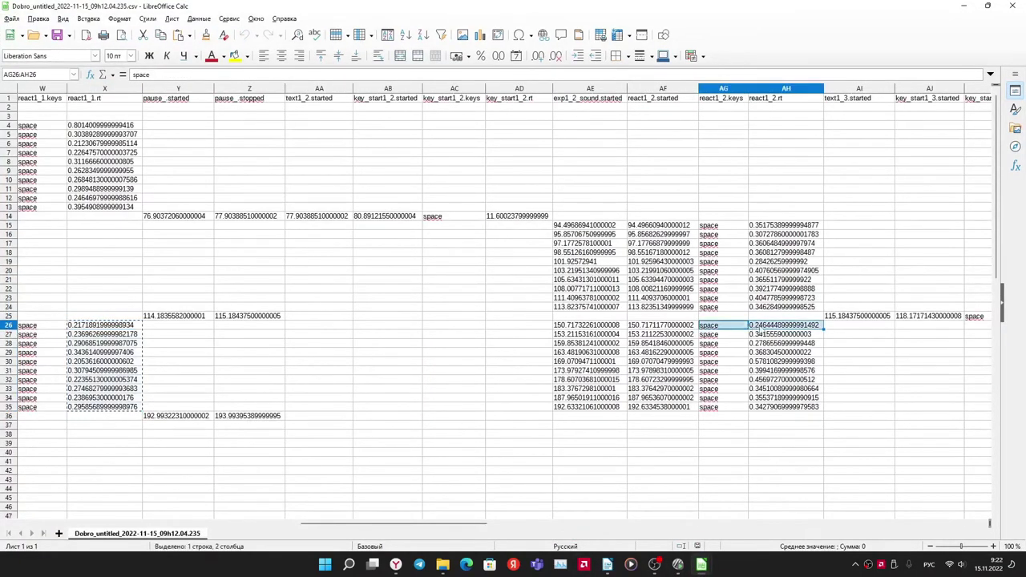
pyautogui.moveTo(751, 328); pyautogui.dragTo(791, 413)
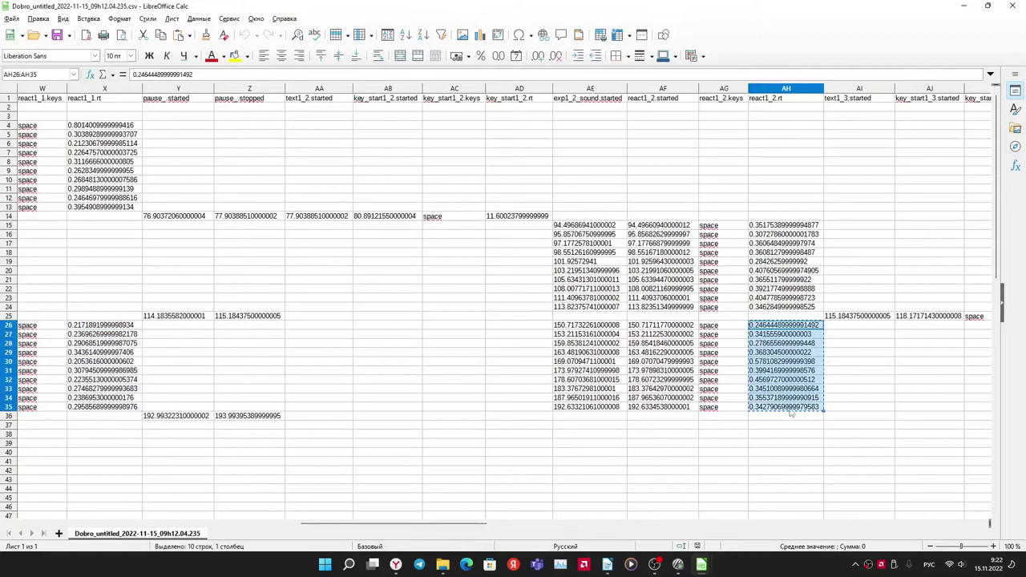
pyautogui.moveTo(702, 565)
pyautogui.click(882, 501)
pyautogui.doubleClick(419, 142)
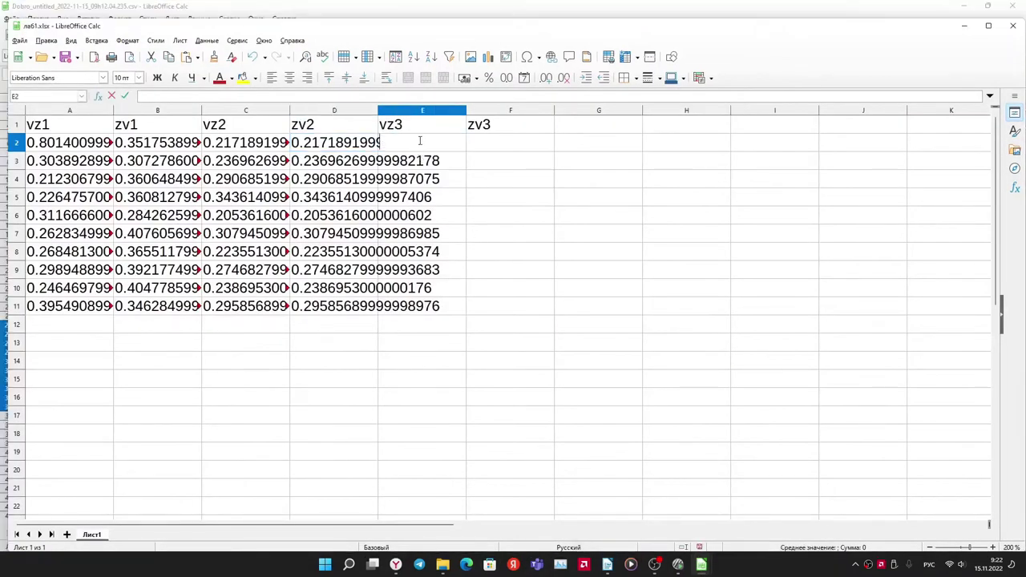
pyautogui.hotkey('ctrl', 'v')
pyautogui.click(577, 207)
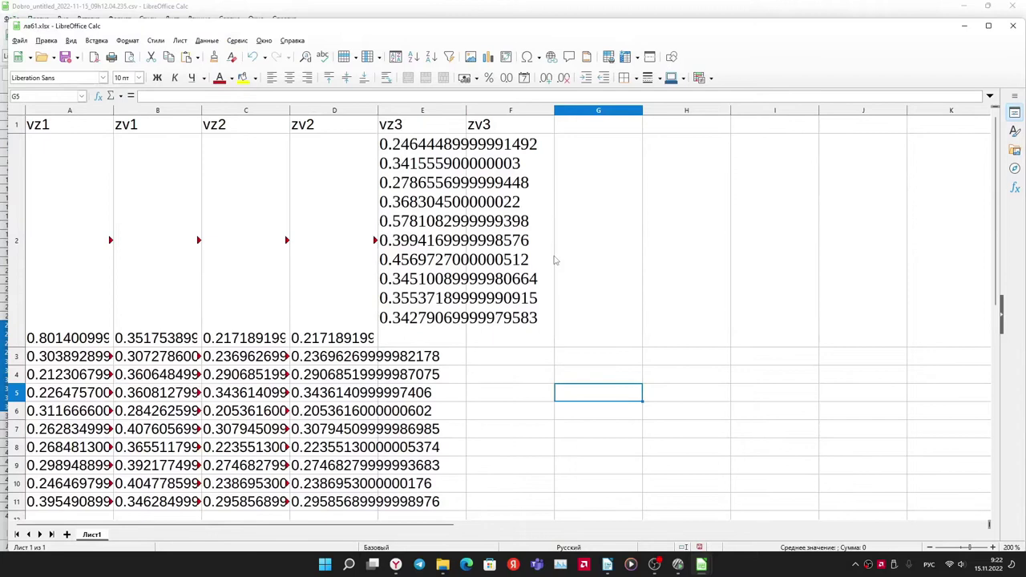
pyautogui.click(423, 110)
pyautogui.scroll(-3, 321, 321)
pyautogui.scroll(3, 321, 321)
pyautogui.click(261, 335)
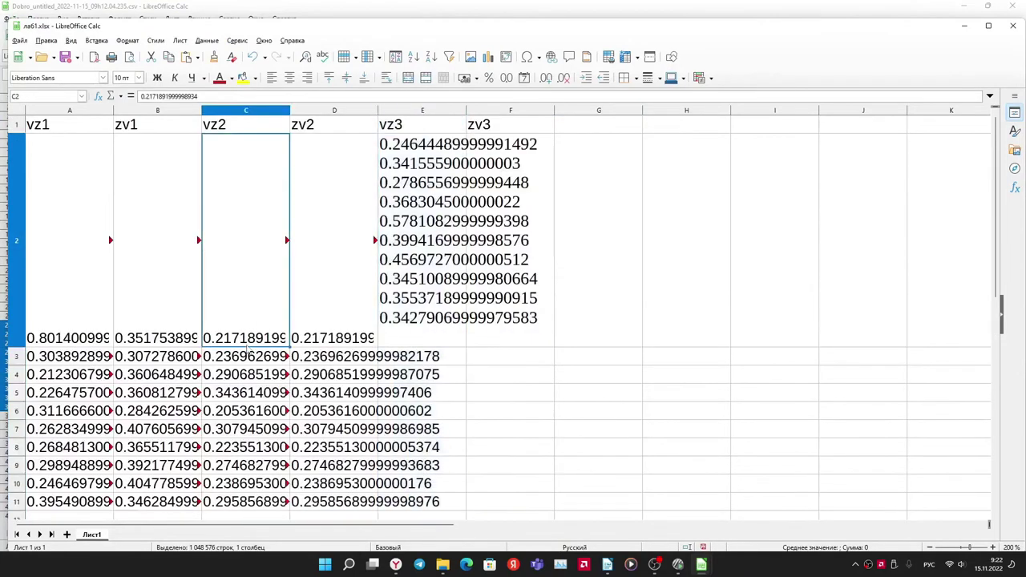
pyautogui.hotkey('ctrl', 'z')
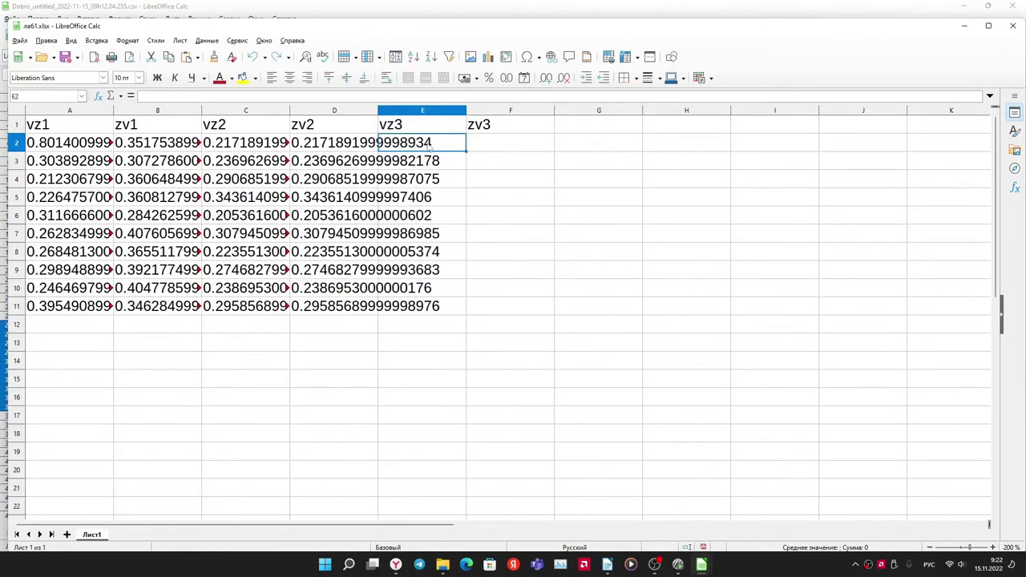
# Paste the copied reaction times over D2:D11 under zv2, and clear the misplaced copy in E2:E11
pyautogui.hotkey('ctrl', 'v')
pyautogui.click(481, 142)
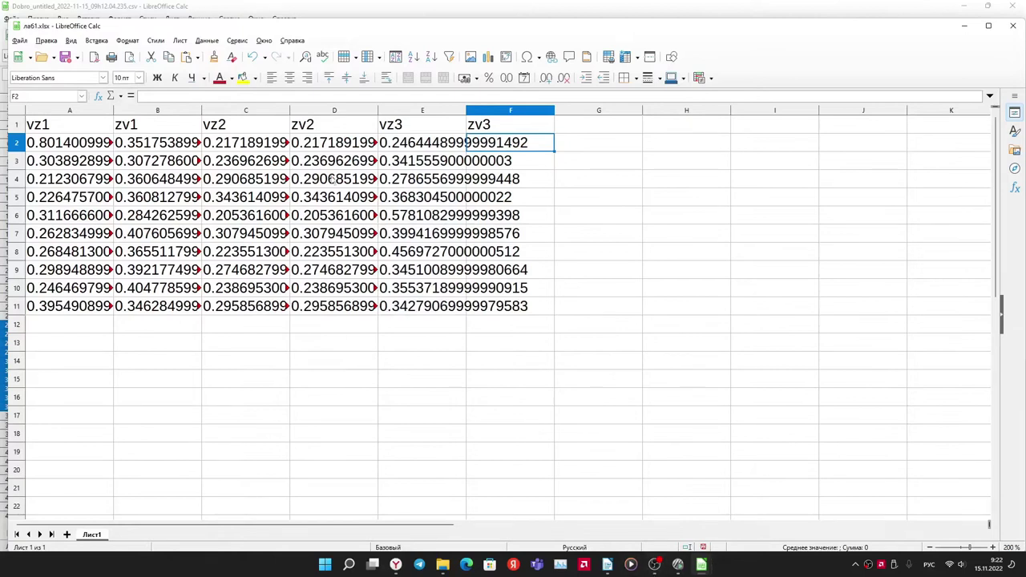
pyautogui.click(333, 145)
pyautogui.hotkey('ctrl', 'v')
pyautogui.click(564, 329)
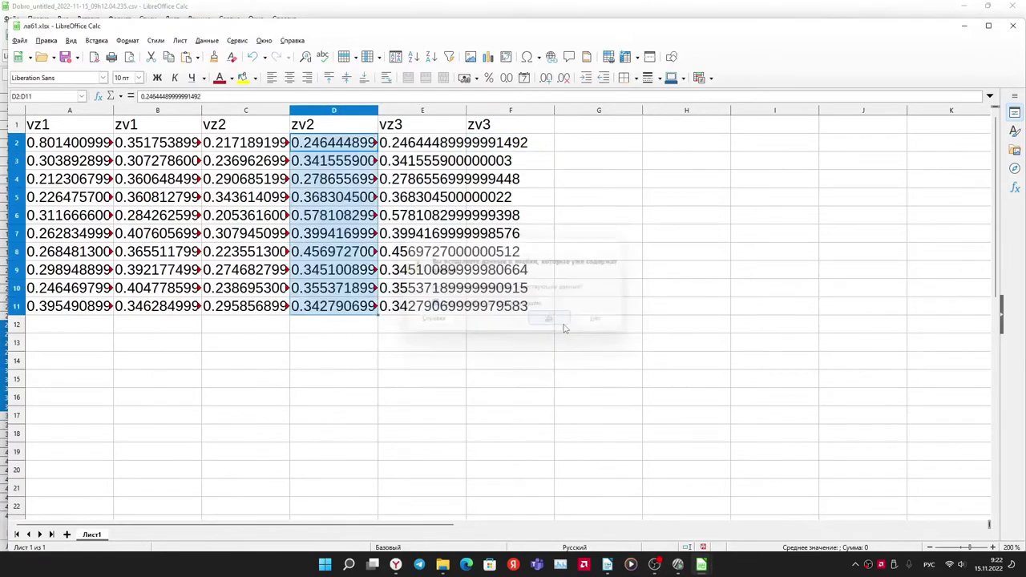
pyautogui.moveTo(702, 564)
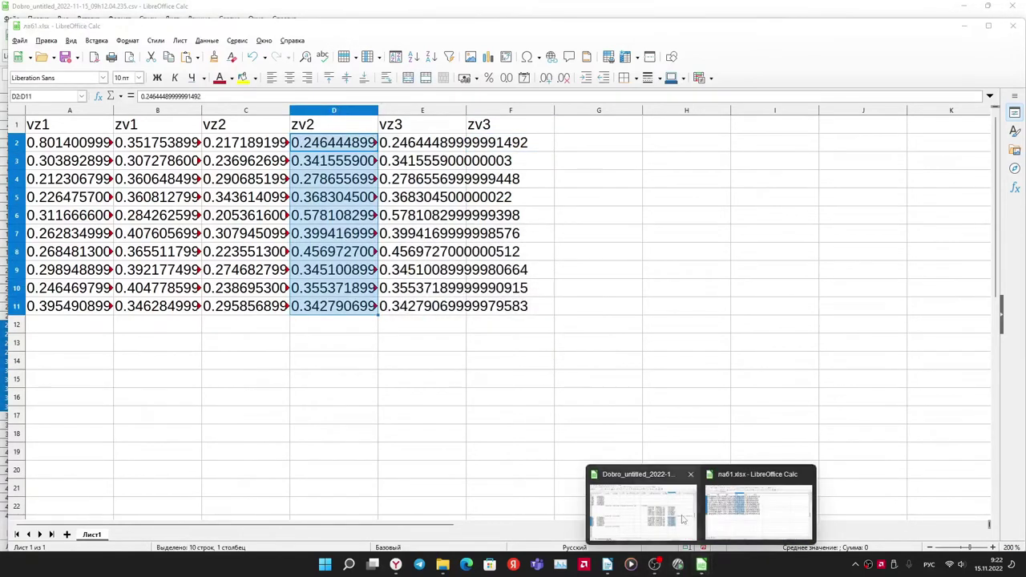
pyautogui.moveTo(420, 148); pyautogui.dragTo(421, 309)
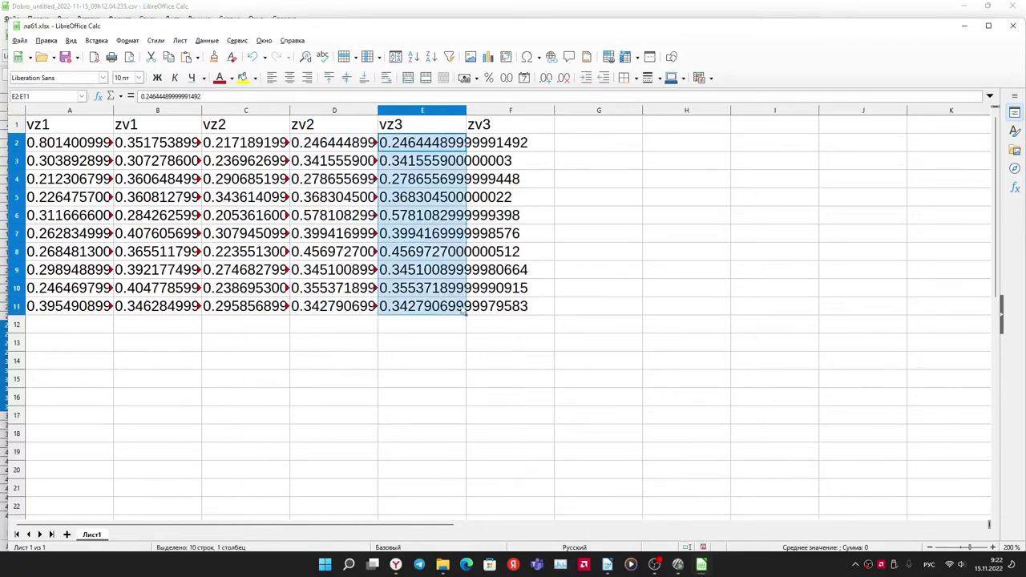
pyautogui.press('Delete')
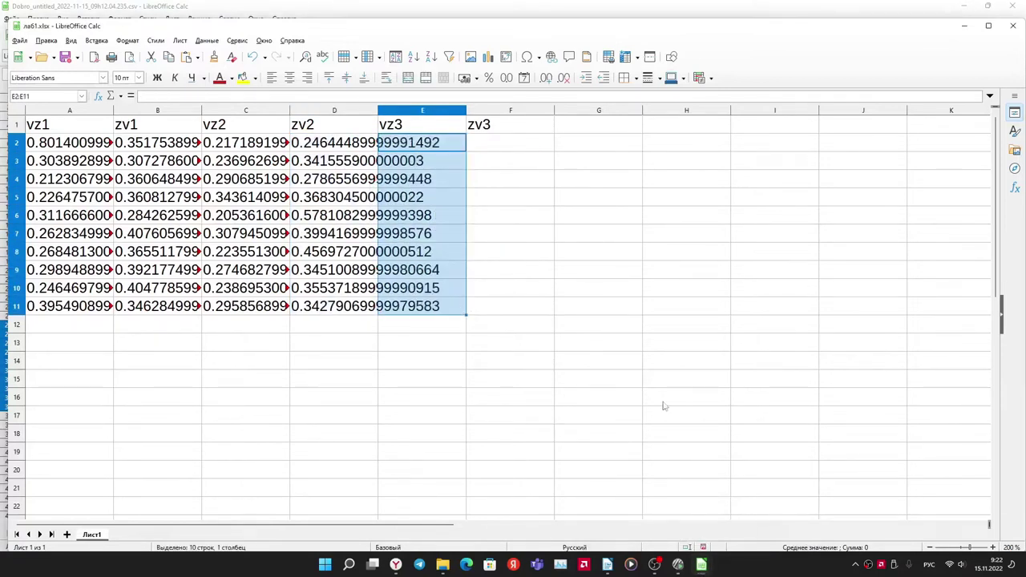
# Copy the reaction times in AT37:AT56 of the results, including the blank cells between them
pyautogui.moveTo(702, 564)
pyautogui.click(641, 505)
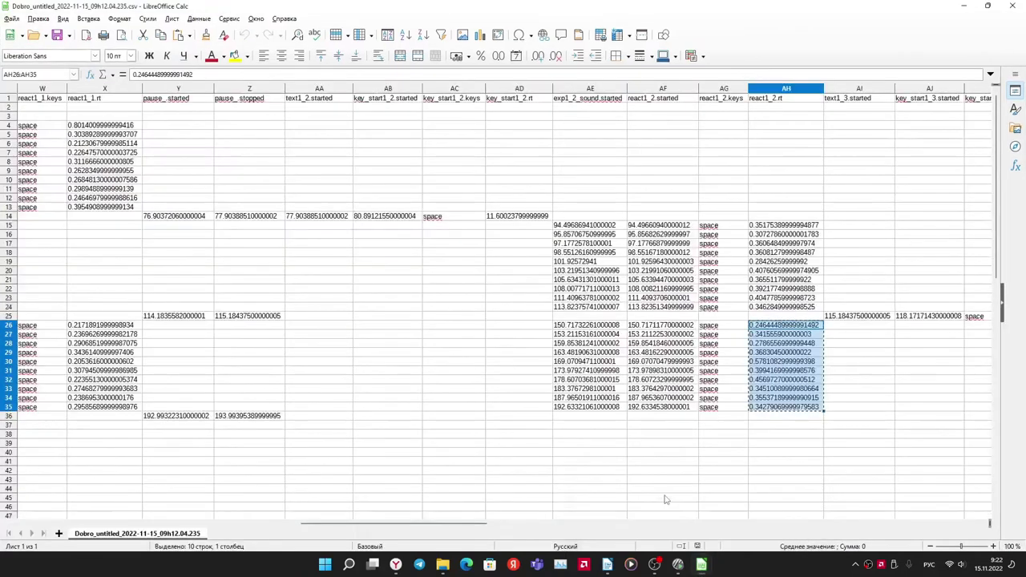
pyautogui.moveTo(405, 526); pyautogui.dragTo(647, 521)
pyautogui.scroll(-2, 752, 452)
pyautogui.scroll(-6, 751, 451)
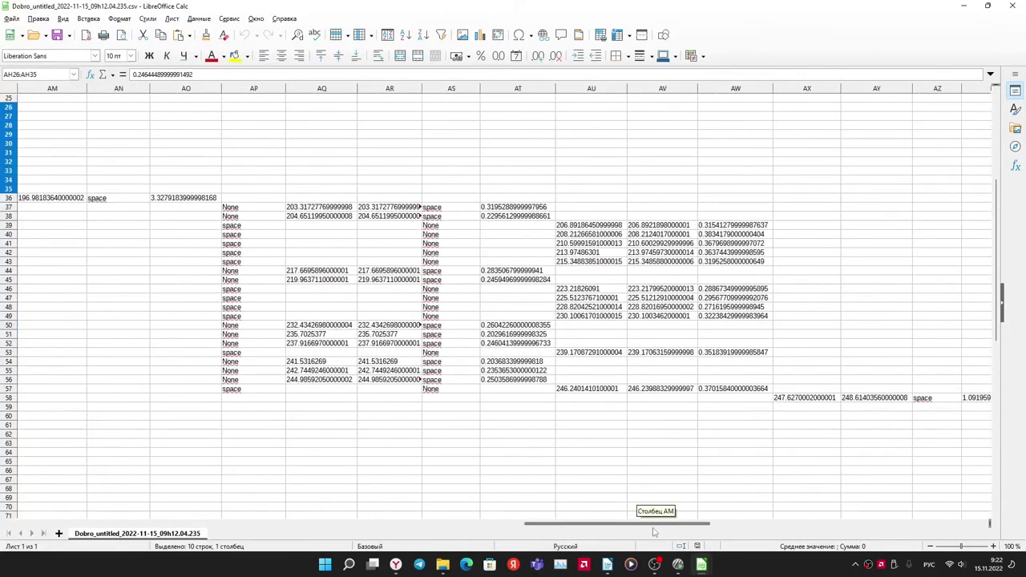
pyautogui.click(482, 207)
pyautogui.moveTo(482, 207); pyautogui.dragTo(517, 386)
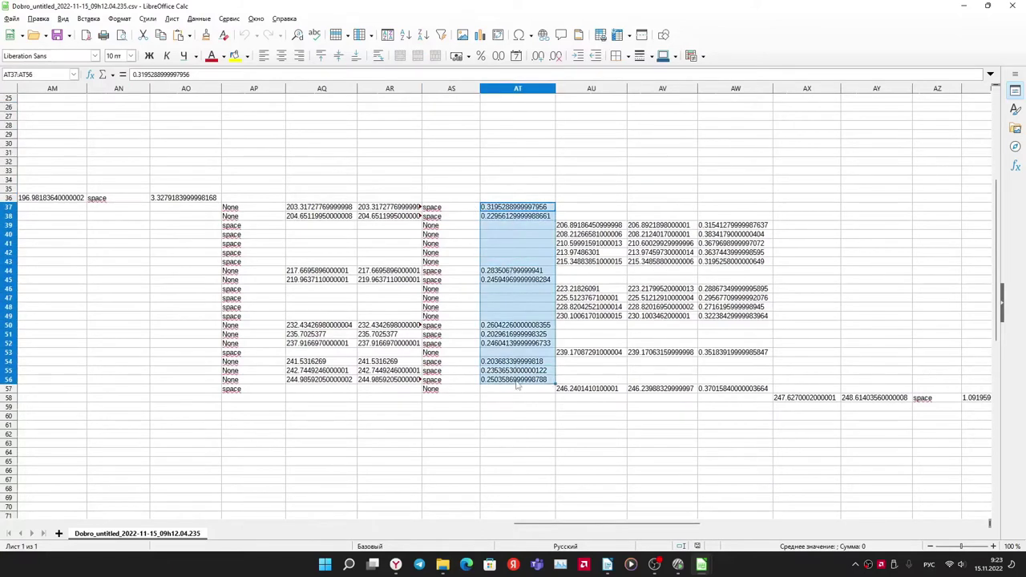
pyautogui.hotkey('ctrl', 'c')
# Paste the copied AT37:AT56 values as separate cells under vz3 in лаб1.xlsx, starting at E2
pyautogui.moveTo(701, 565)
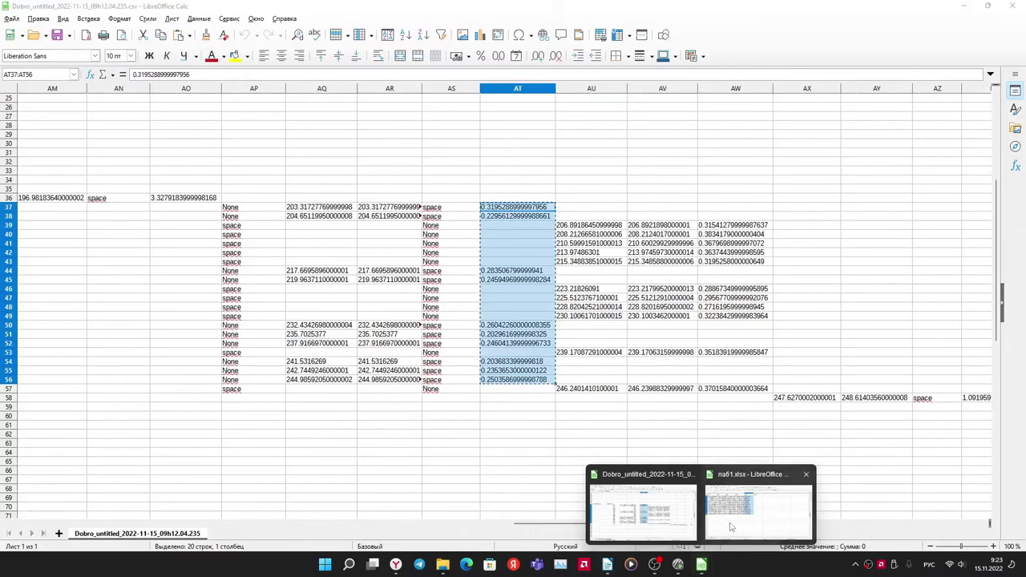
pyautogui.click(731, 526)
pyautogui.doubleClick(411, 142)
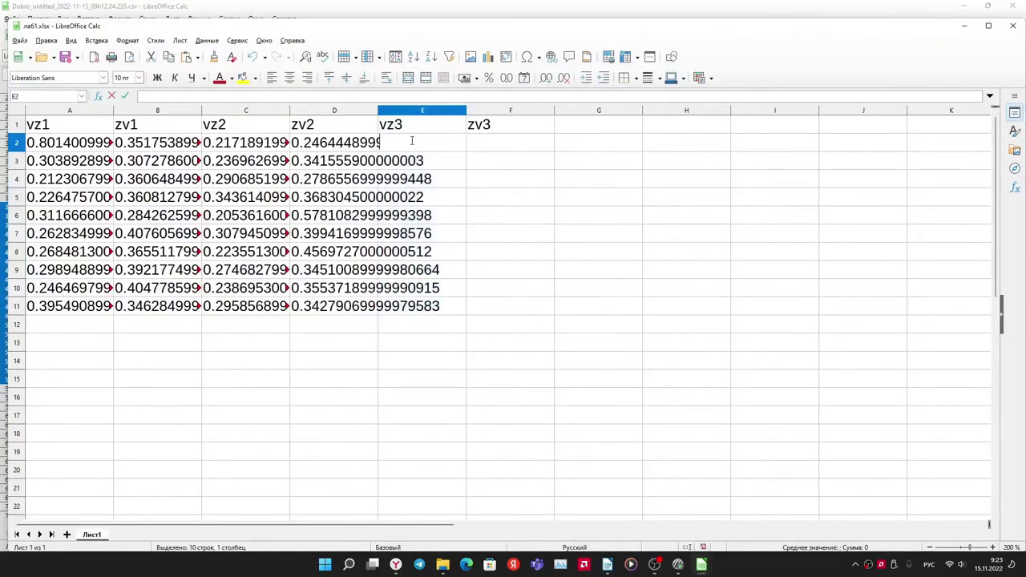
pyautogui.hotkey('ctrl', 'v')
pyautogui.hotkey('ctrl', 'z')
pyautogui.press('Escape')
pyautogui.hotkey('ctrl', 'v')
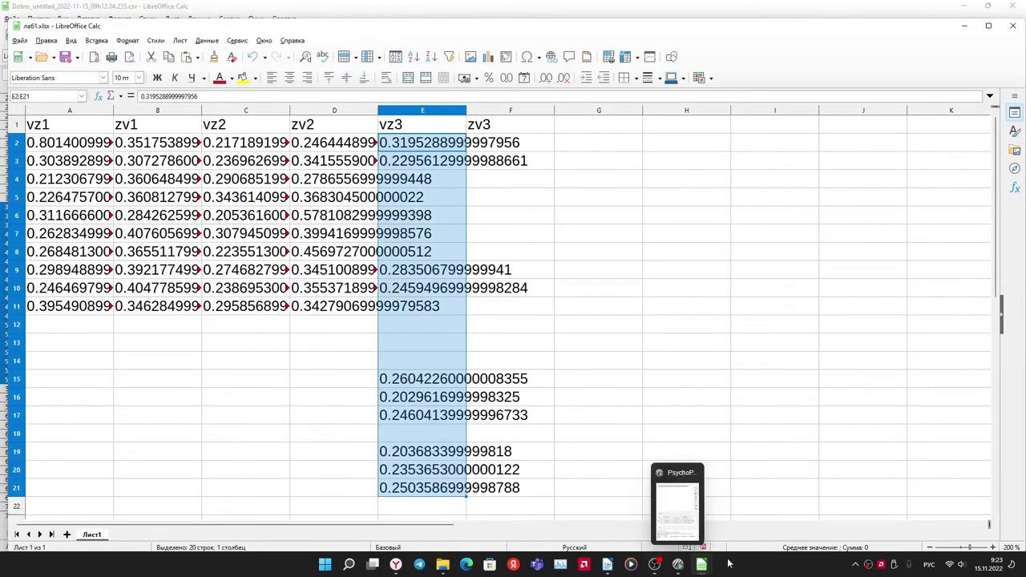
# Copy the reaction times in AW39:AW57 of the results into лаб1.xlsx under zv3, starting at F2
pyautogui.moveTo(701, 564)
pyautogui.click(646, 525)
pyautogui.moveTo(724, 225); pyautogui.dragTo(743, 392)
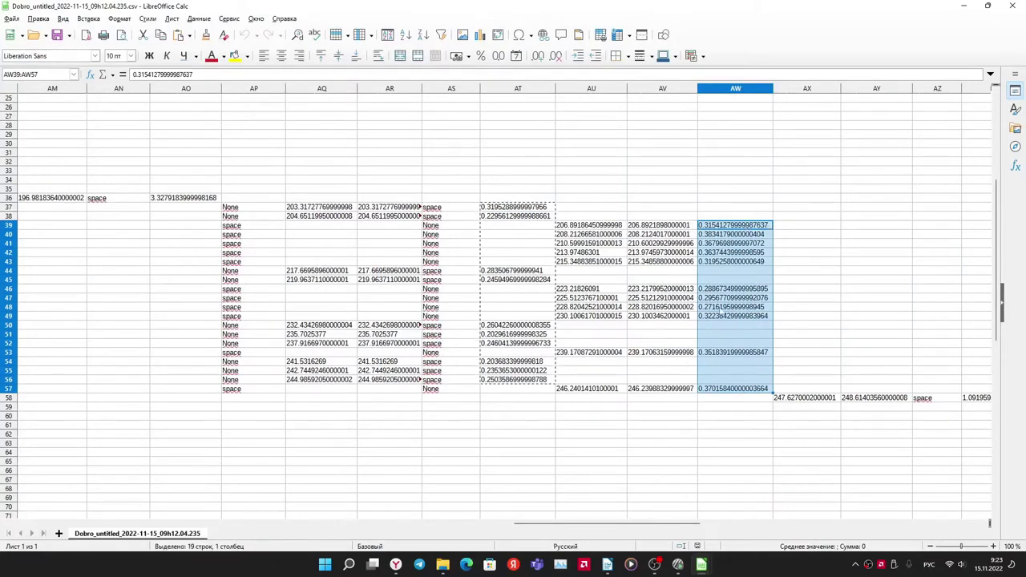
pyautogui.hotkey('alt', 'Tab')
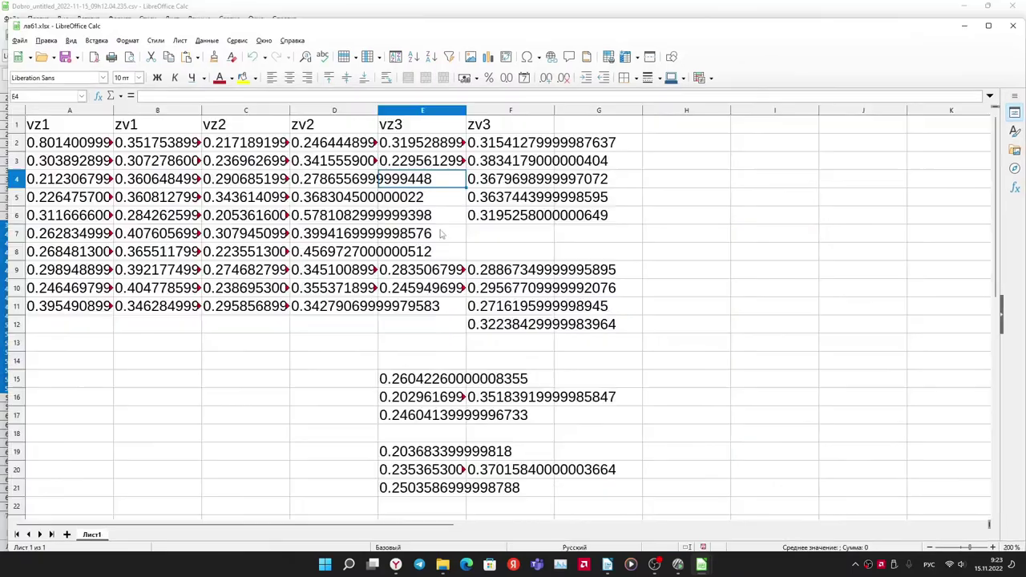
# Delete the blank cell E4 under vz3, shifting the cells below it up
pyautogui.rightClick(433, 184)
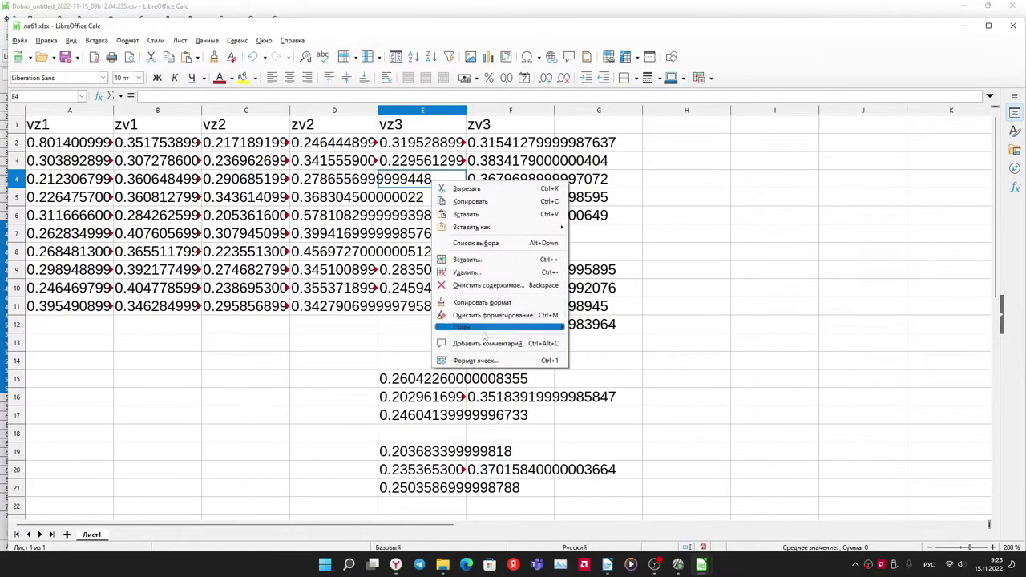
pyautogui.click(481, 272)
pyautogui.click(511, 324)
pyautogui.rightClick(433, 181)
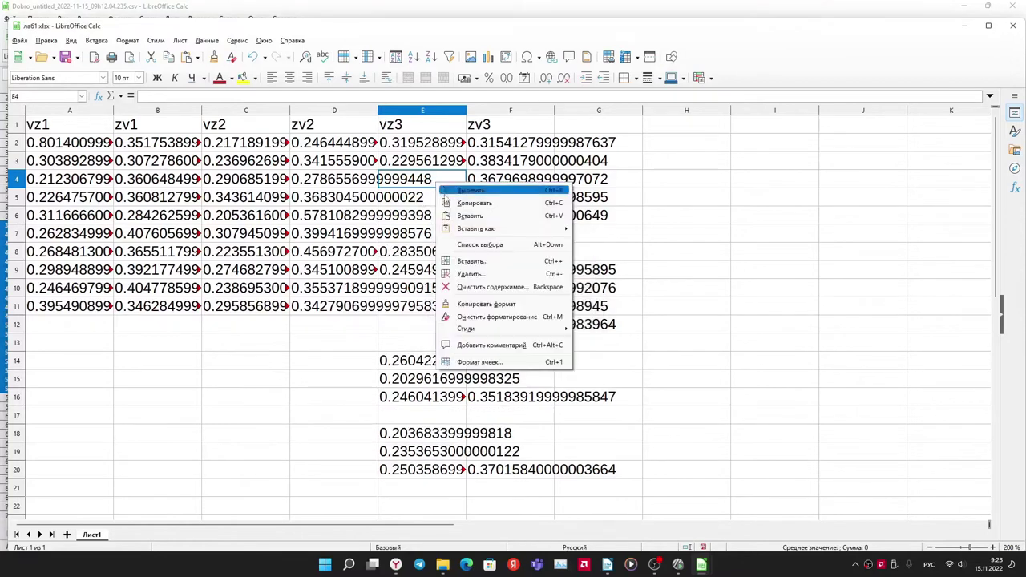
pyautogui.click(481, 289)
pyautogui.click(516, 333)
# Widen column D so the full zv2 reaction times fit in their cells
pyautogui.click(420, 124)
pyautogui.click(423, 110)
pyautogui.moveTo(377, 110); pyautogui.dragTo(550, 110)
# Delete the four remaining blank cells in E4:E7 under vz3, shifting the cells below up
pyautogui.click(618, 179)
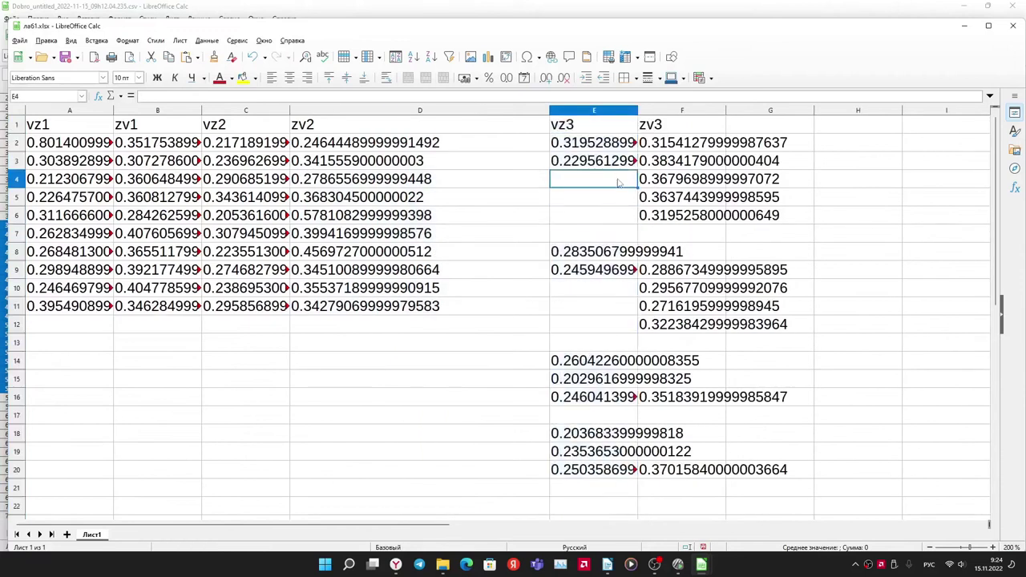
pyautogui.rightClick(618, 181)
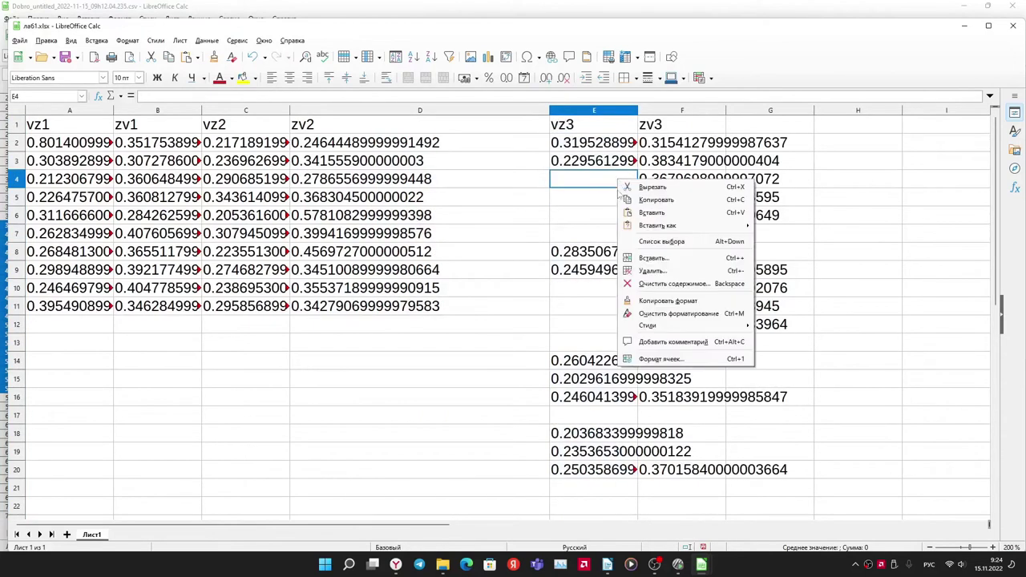
pyautogui.click(655, 275)
pyautogui.click(522, 332)
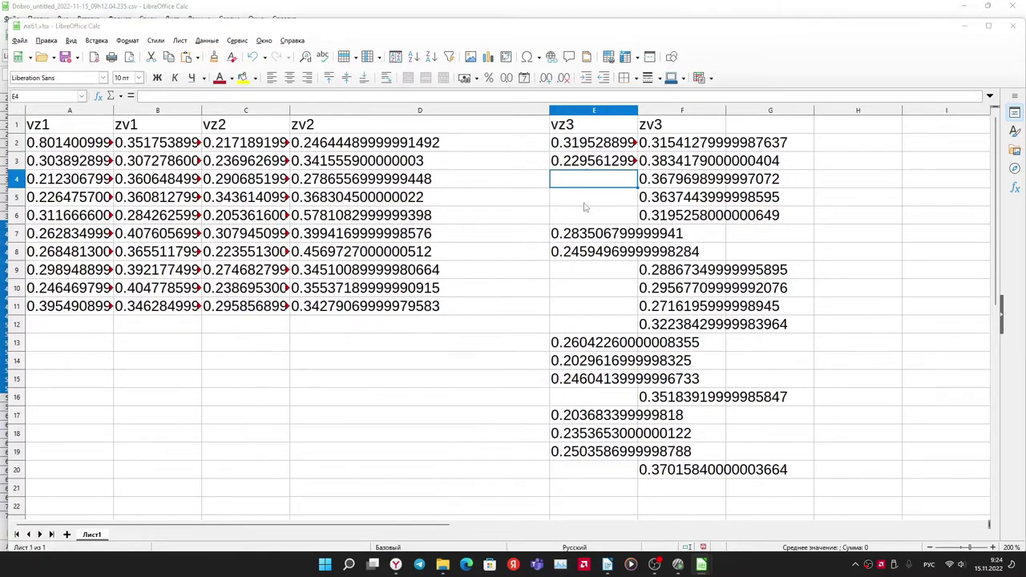
pyautogui.hotkey('ctrl', '-')
pyautogui.click(520, 326)
pyautogui.hotkey('ctrl', '-')
pyautogui.press('Return')
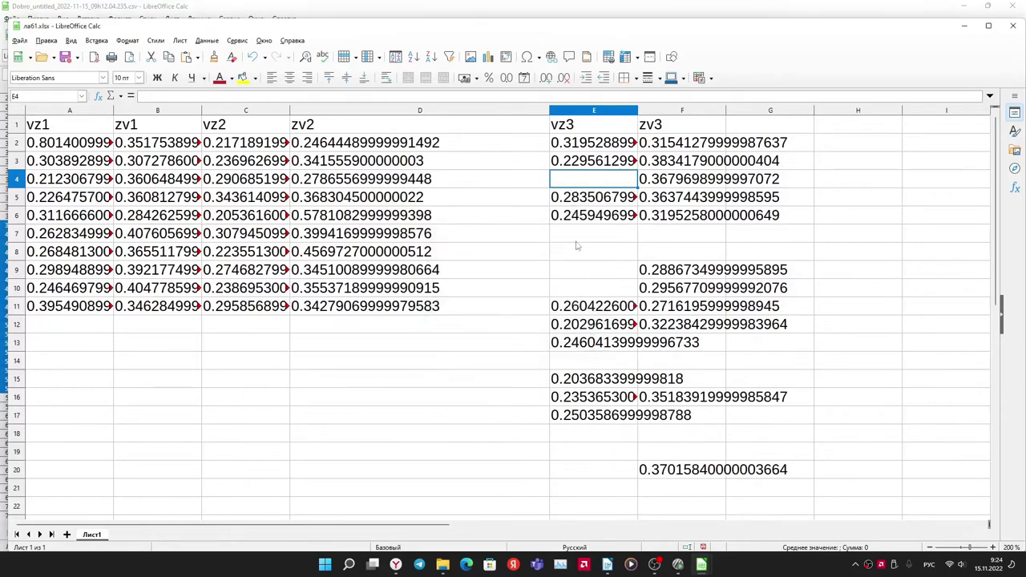
pyautogui.hotkey('ctrl', '-')
pyautogui.press('Return')
# Delete the four blank cells starting at E6 and the single blank at E9 under vz3, shifting the cells up
pyautogui.click(598, 214)
pyautogui.hotkey('ctrl', '-')
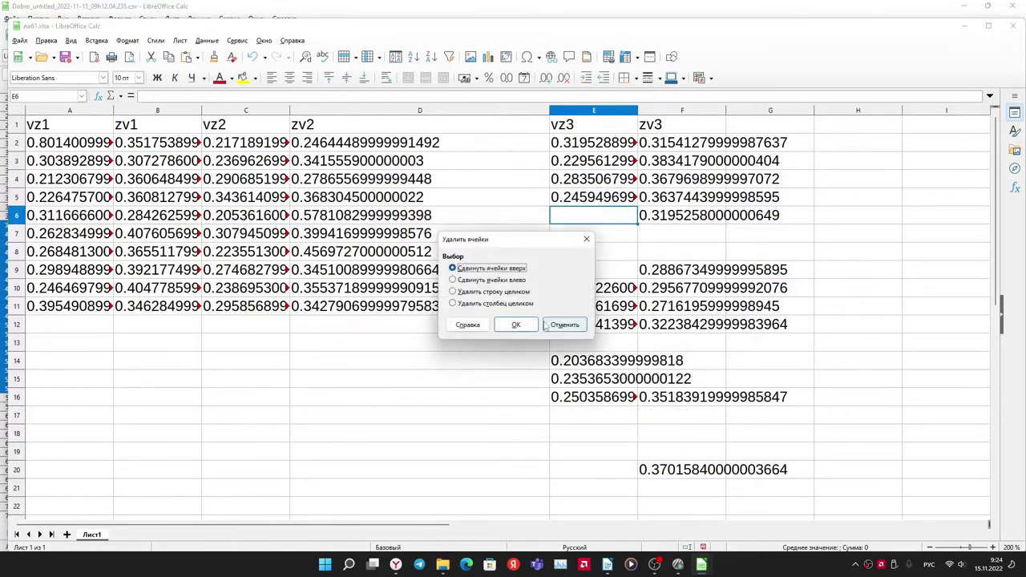
pyautogui.click(516, 324)
pyautogui.hotkey('ctrl', '-')
pyautogui.press('Return')
pyautogui.hotkey('ctrl', '-')
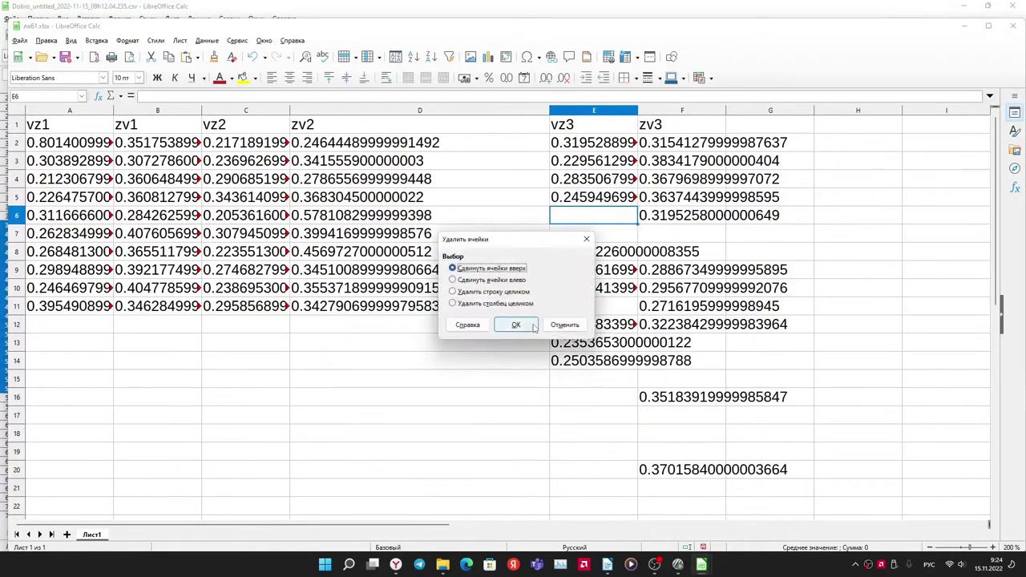
pyautogui.click(516, 325)
pyautogui.hotkey('ctrl', '-')
pyautogui.click(516, 325)
pyautogui.click(595, 273)
pyautogui.hotkey('ctrl', '-')
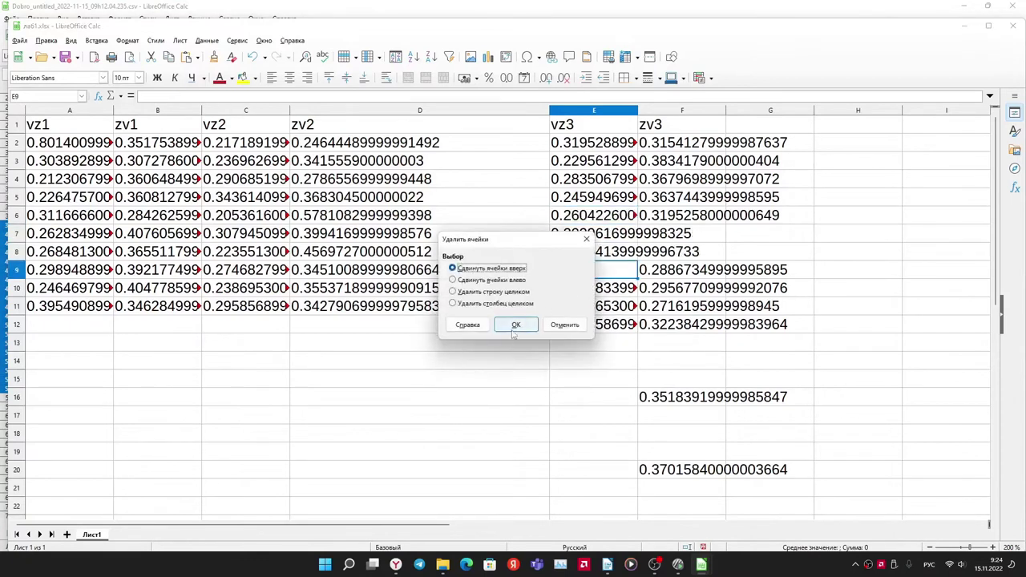
pyautogui.click(516, 325)
# Delete the two blank cells F7:F8 under zv3, shifting the cells below up
pyautogui.click(719, 234)
pyautogui.hotkey('ctrl', '-')
pyautogui.press('Return')
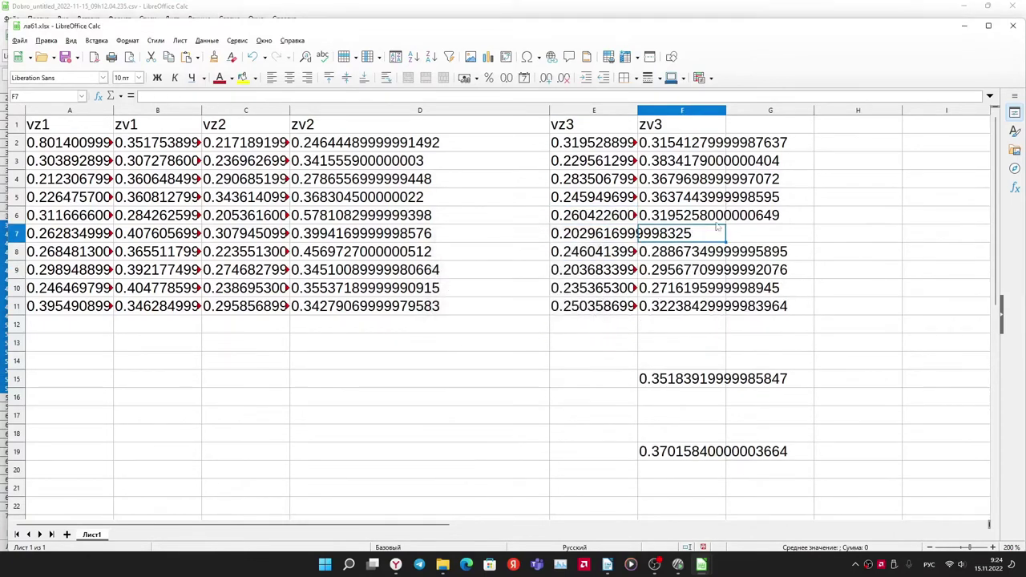
pyautogui.hotkey('ctrl', '-')
pyautogui.click(516, 325)
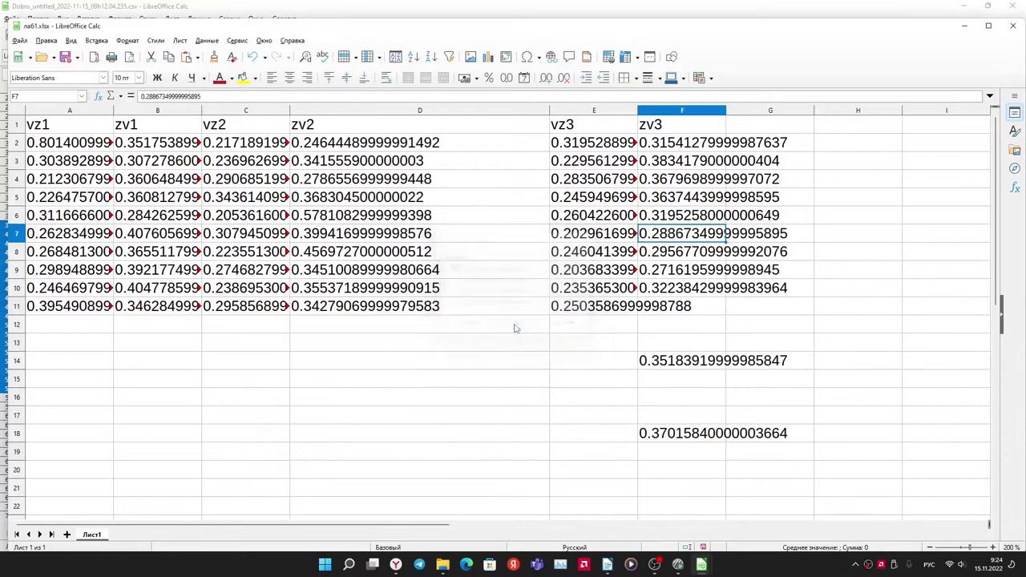
# Delete the three blank cells F11:F13 under zv3, shifting the remaining reaction times up
pyautogui.click(680, 327)
pyautogui.hotkey('ctrl', '-')
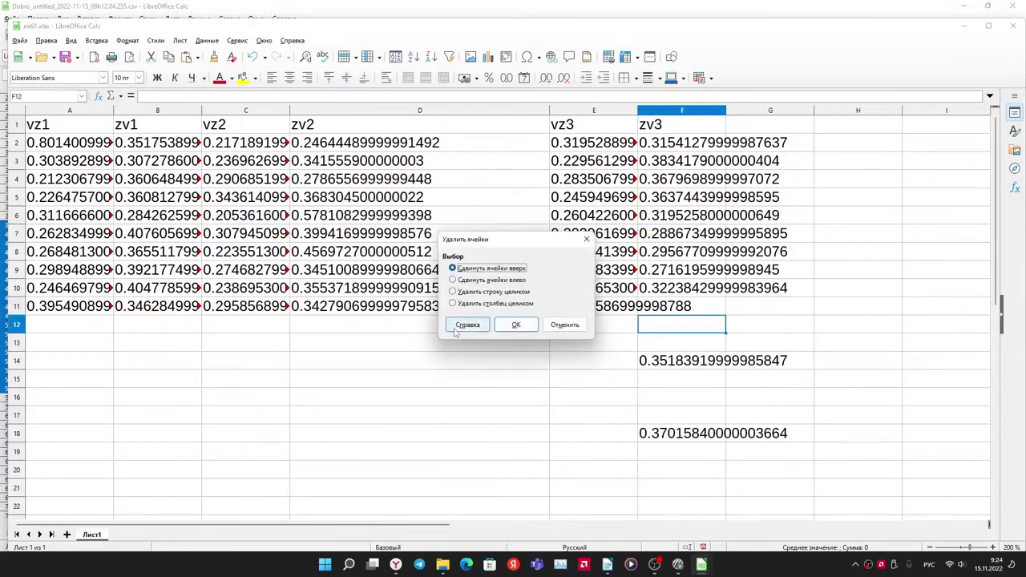
pyautogui.click(516, 325)
pyautogui.click(662, 313)
pyautogui.hotkey('ctrl', '-')
pyautogui.click(517, 325)
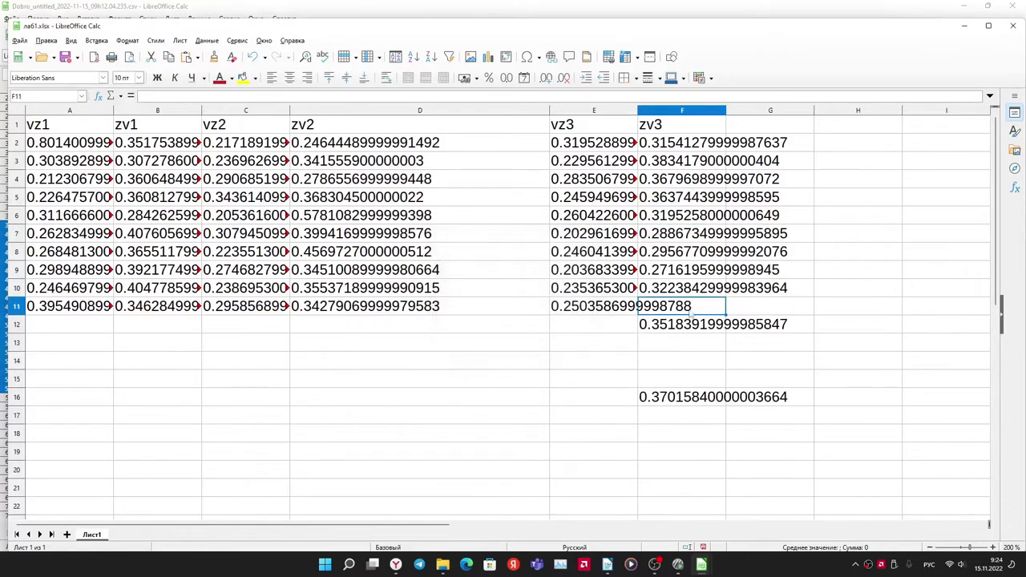
pyautogui.rightClick(686, 311)
pyautogui.click(733, 407)
pyautogui.click(517, 319)
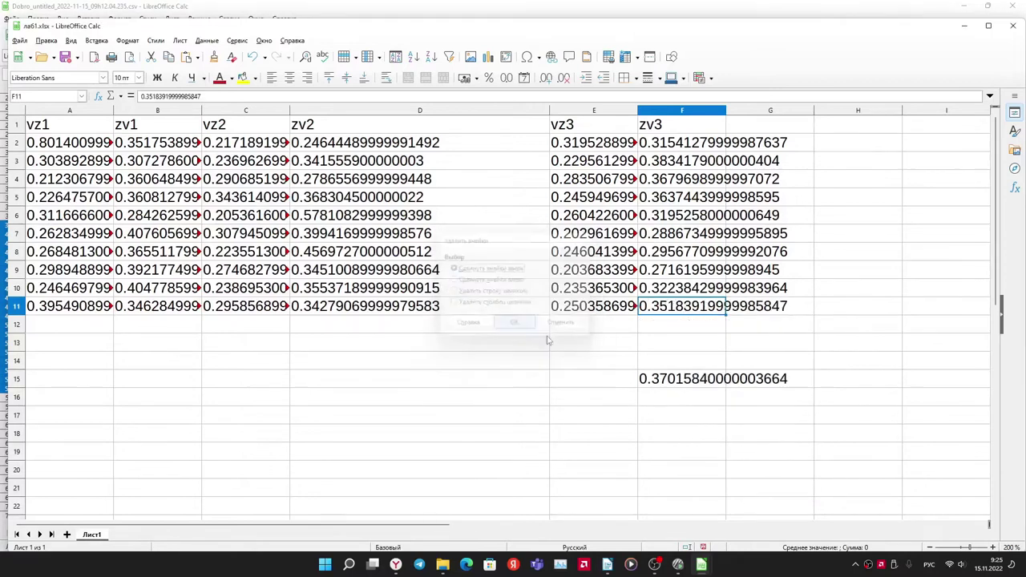
# Delete the three blank cells F12:F14 above the last zv3 reaction time, shifting it up to F12
pyautogui.click(673, 362)
pyautogui.hotkey('ctrl', '-')
pyautogui.click(517, 319)
pyautogui.click(678, 342)
pyautogui.hotkey('ctrl', '-')
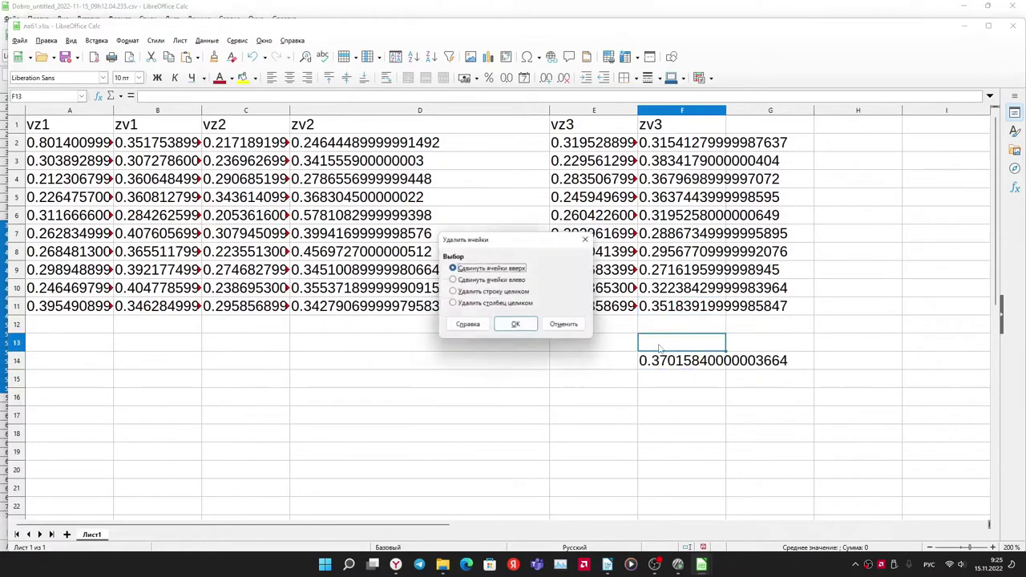
pyautogui.click(517, 319)
pyautogui.click(678, 324)
pyautogui.hotkey('ctrl', '-')
pyautogui.click(517, 319)
pyautogui.click(832, 365)
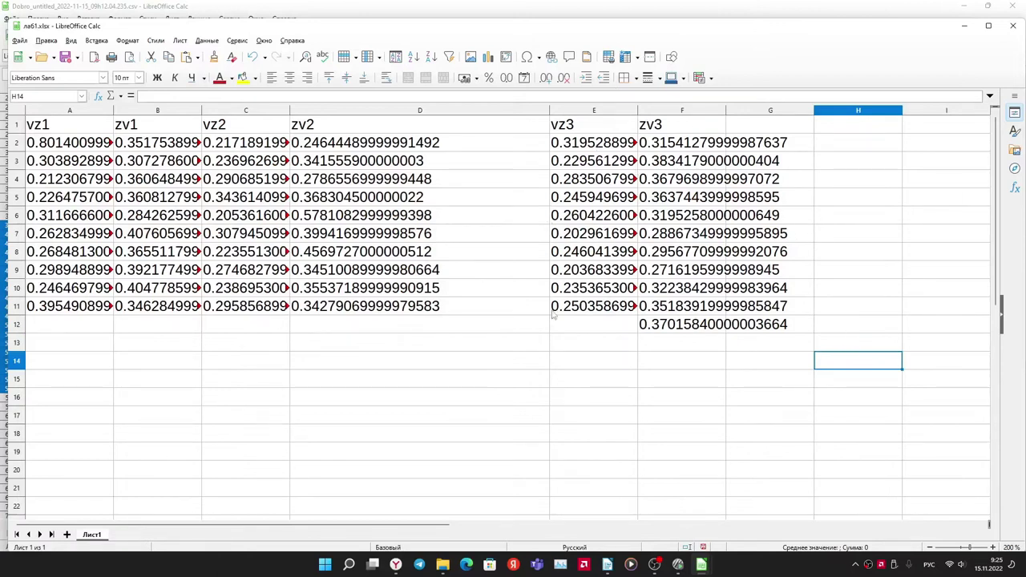
# Check the zv3 value in F12 against column AW of the experiment results file
pyautogui.click(655, 329)
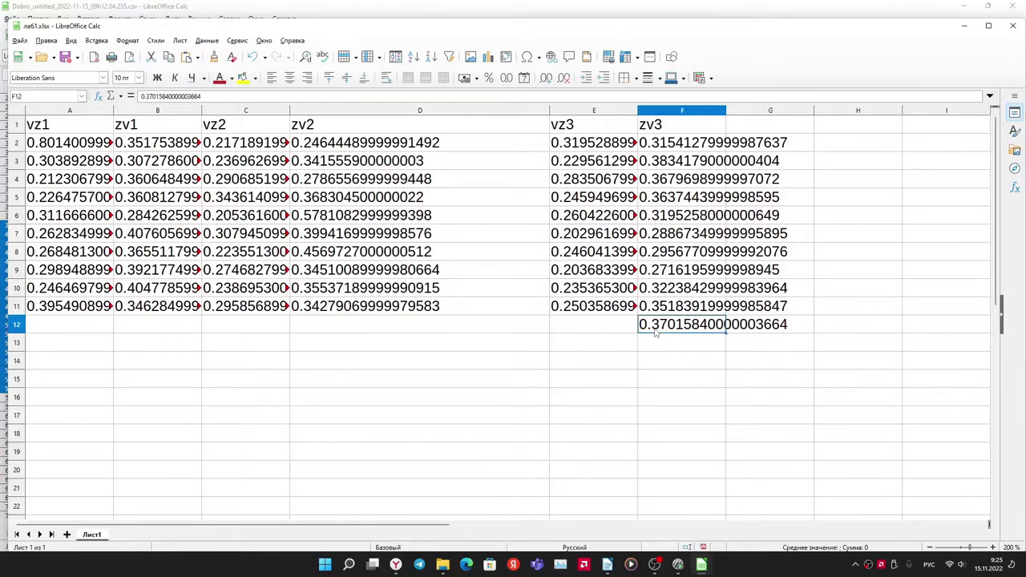
pyautogui.moveTo(702, 565)
pyautogui.click(642, 505)
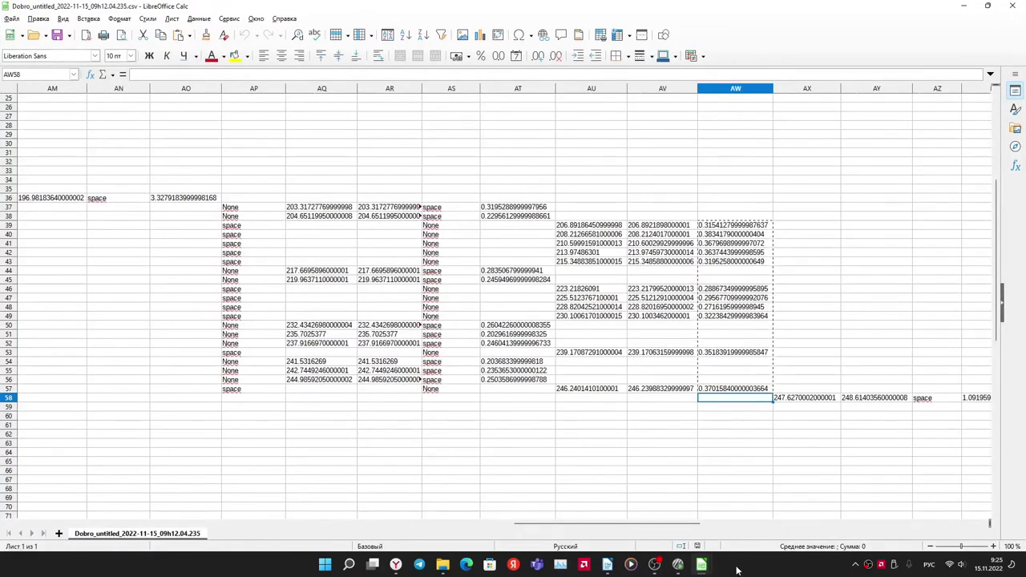
pyautogui.moveTo(702, 566)
pyautogui.click(741, 522)
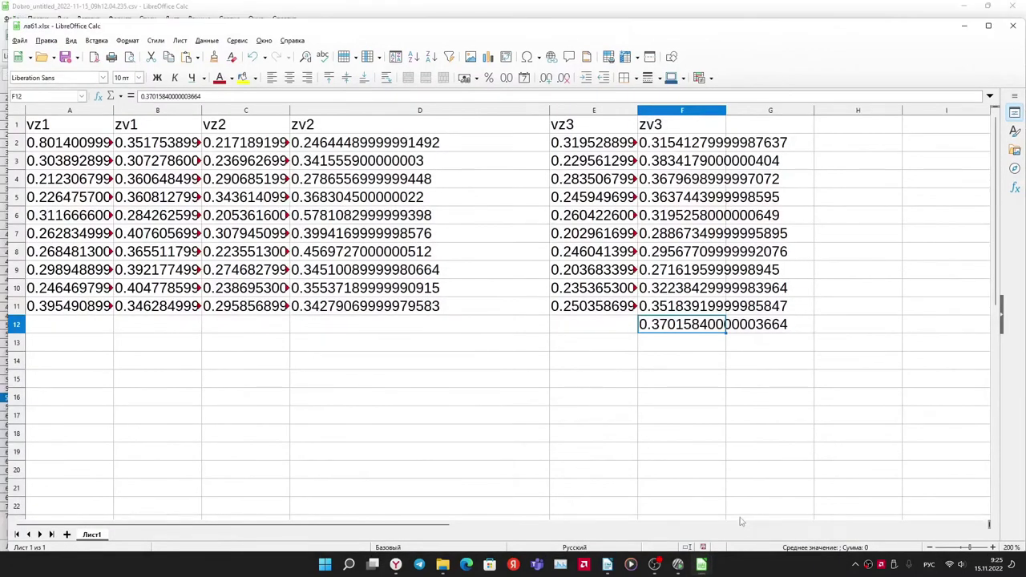
pyautogui.click(697, 417)
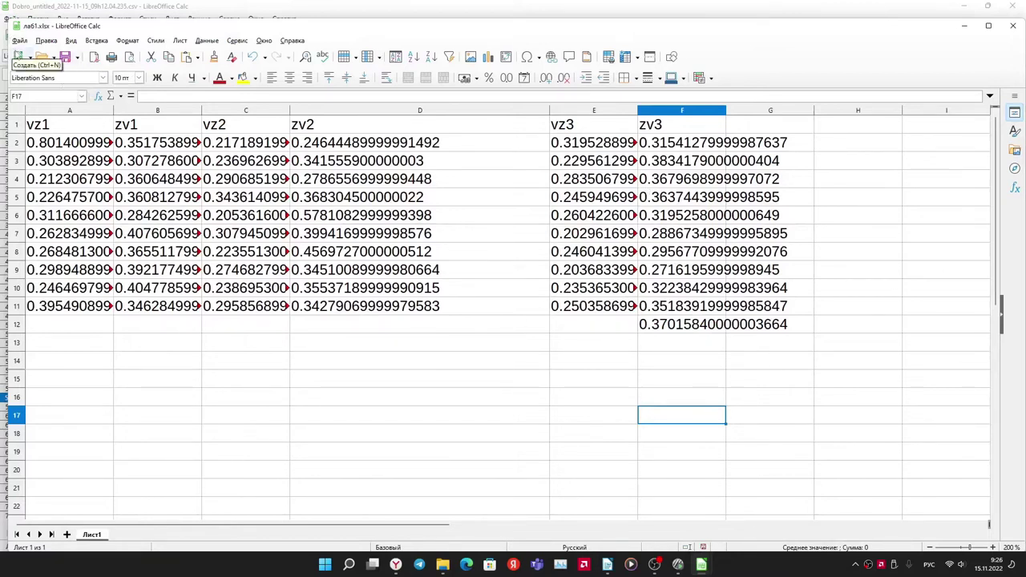
# Save a copy of лаб1.xlsx in Text CSV (*.csv) format under the file name data1.csv
pyautogui.click(19, 40)
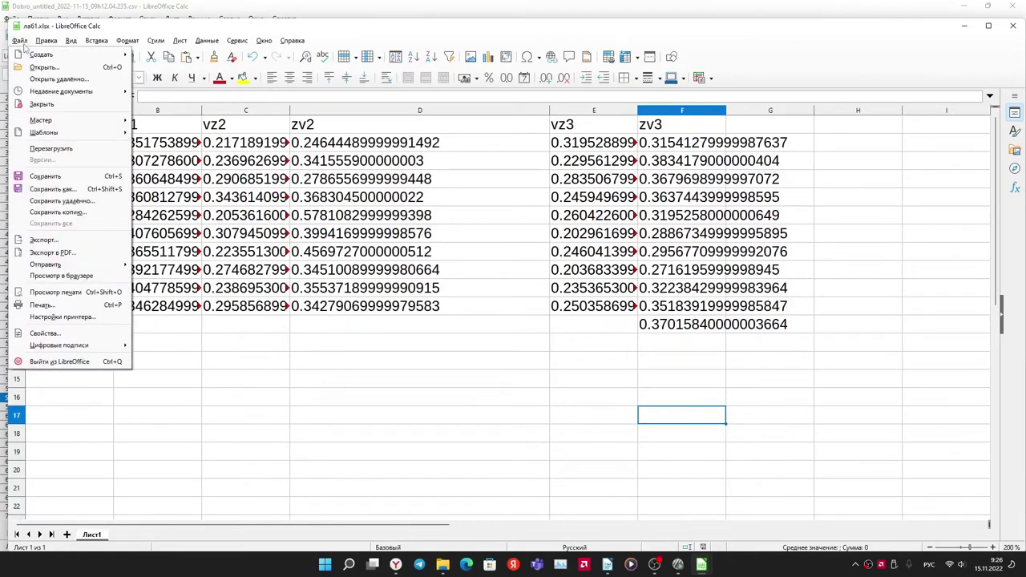
pyautogui.moveTo(56, 133)
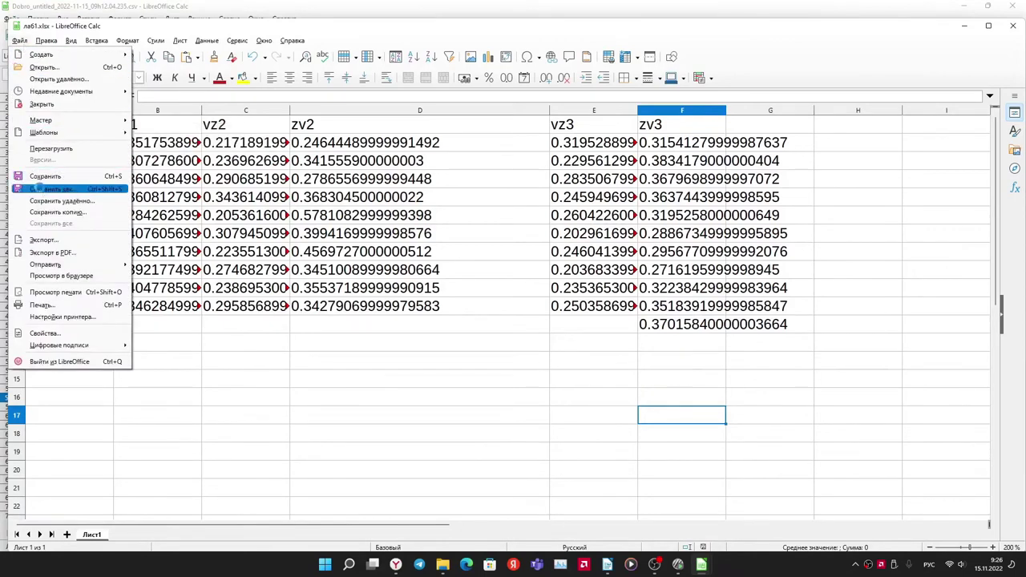
pyautogui.click(44, 189)
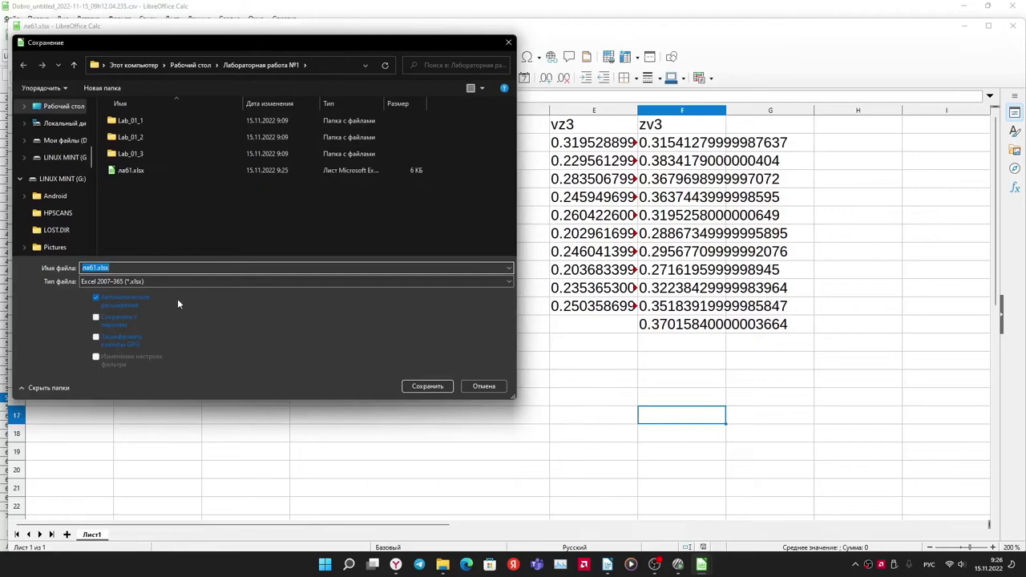
pyautogui.click(194, 282)
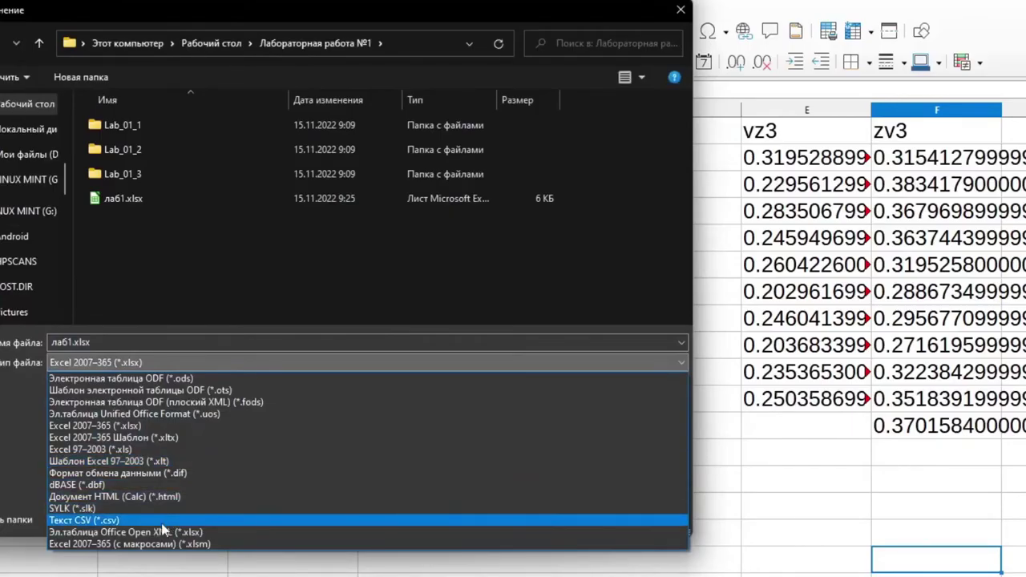
pyautogui.click(166, 520)
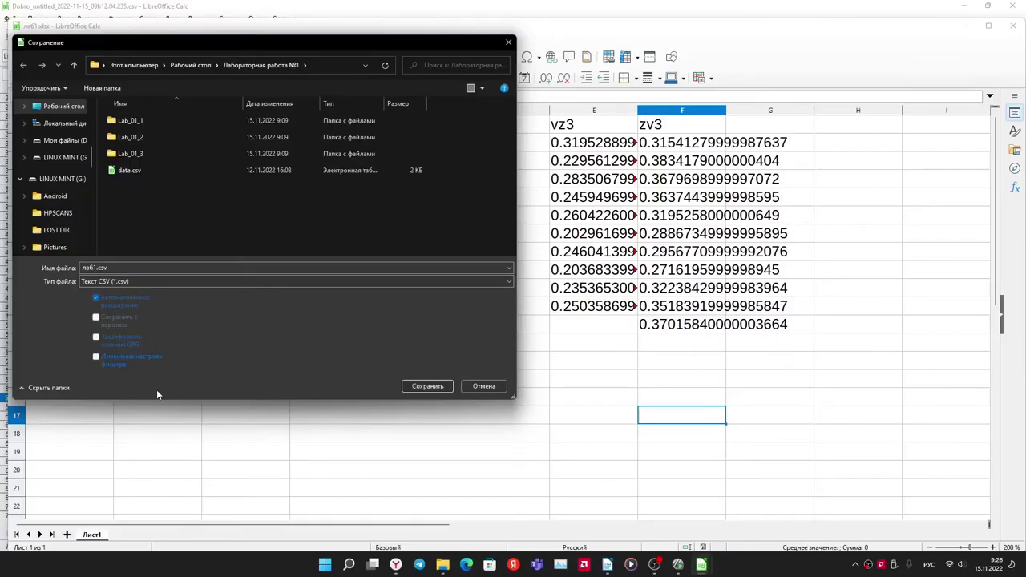
pyautogui.click(124, 267)
pyautogui.press('BackSpace')
pyautogui.press('BackSpace')
pyautogui.press('BackSpace')
pyautogui.hotkey('alt', 'shift')
pyautogui.write('lab')
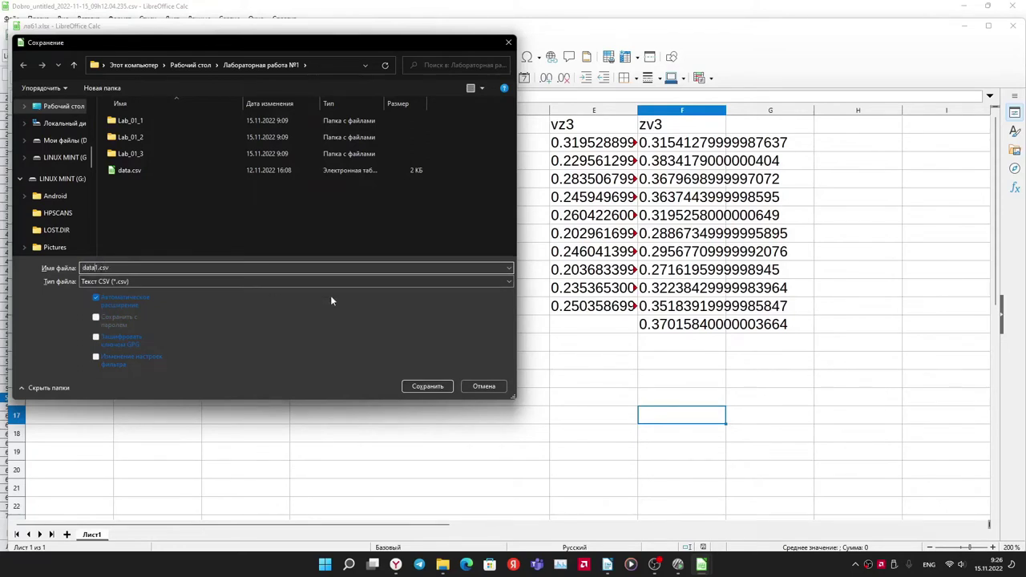
pyautogui.click(434, 389)
# Choose the comma as the field delimiter and complete the text export of the CSV file
pyautogui.click(638, 262)
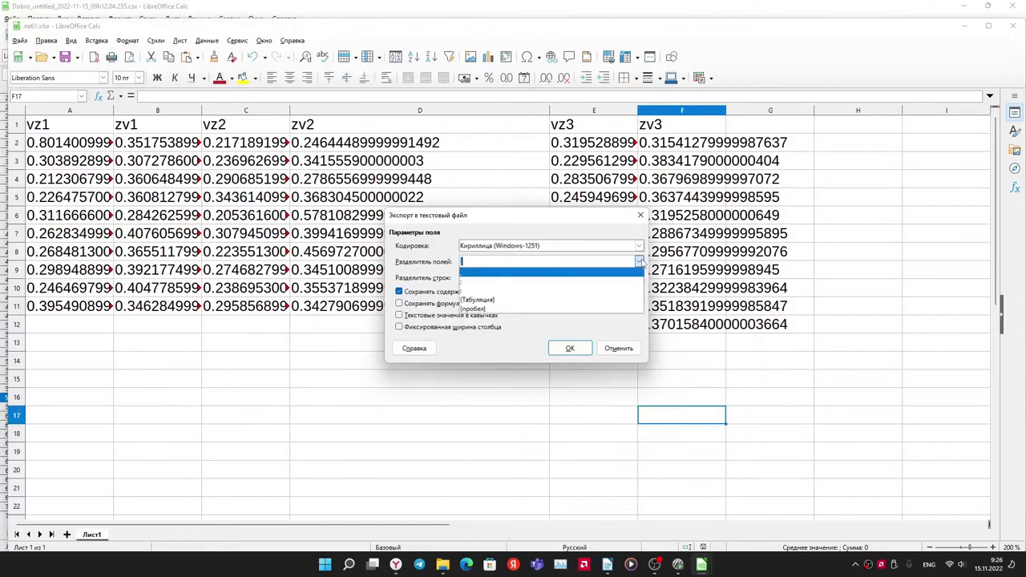
pyautogui.click(639, 272)
pyautogui.click(639, 278)
pyautogui.click(639, 278)
pyautogui.click(639, 278)
pyautogui.click(639, 278)
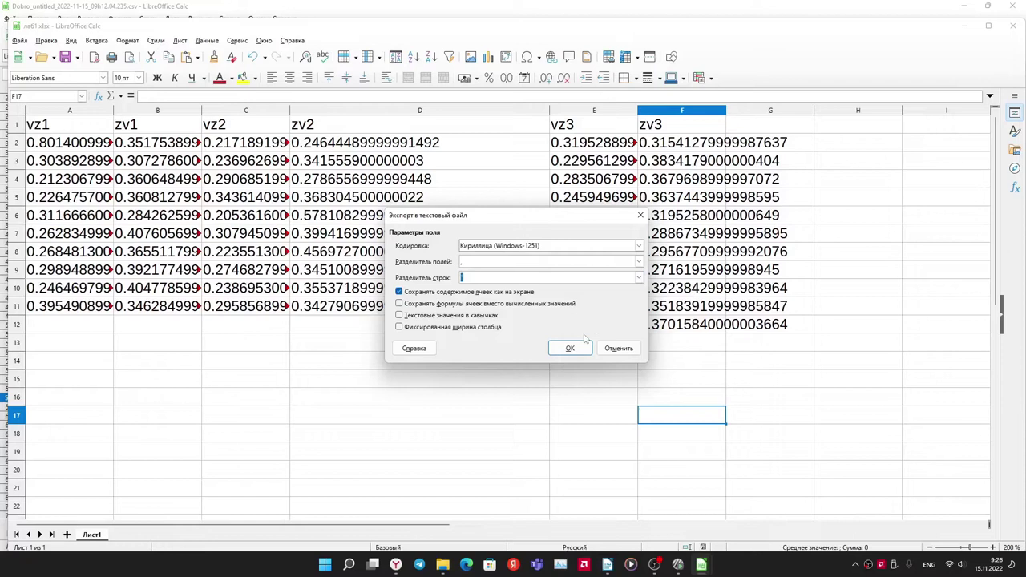
pyautogui.click(576, 349)
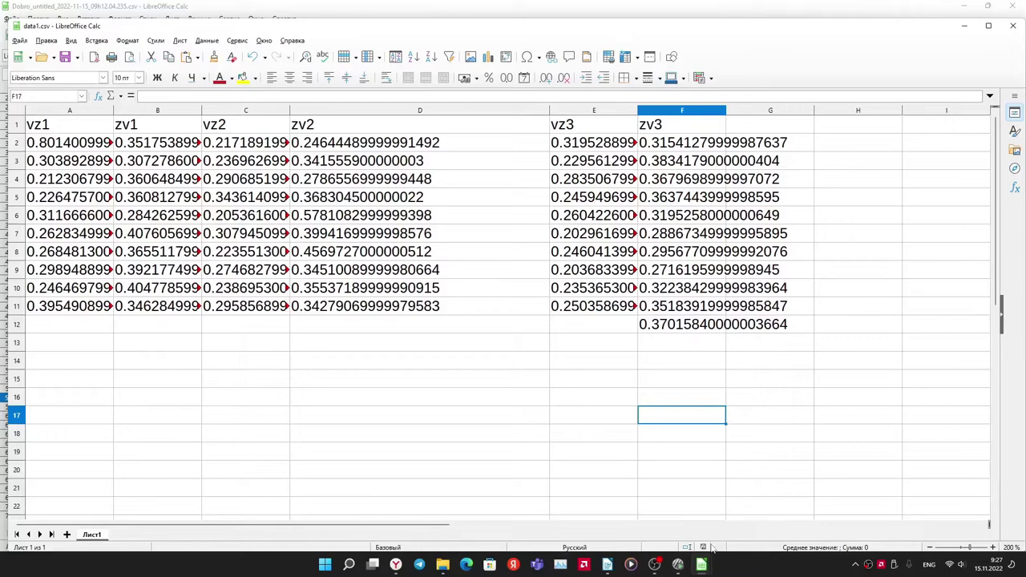
# Return to the folder Лабораторная работа №1 and open the exported data1.csv
pyautogui.click(964, 23)
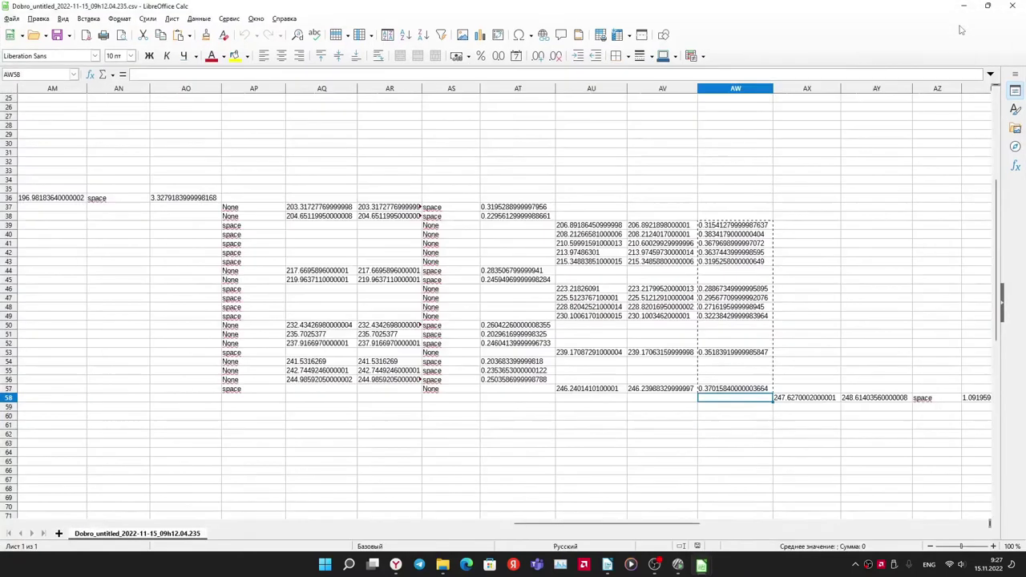
pyautogui.click(962, 6)
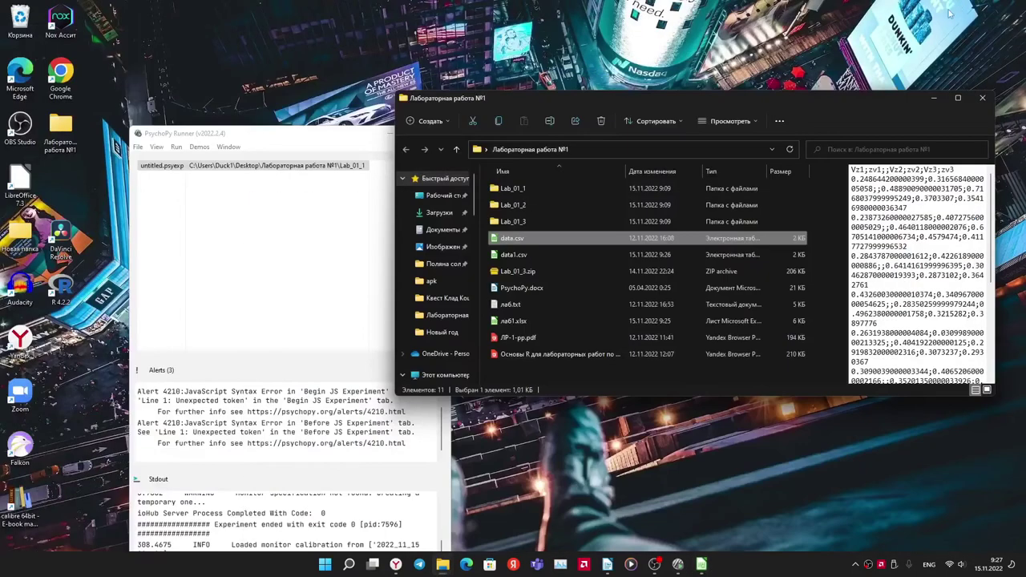
pyautogui.click(561, 254)
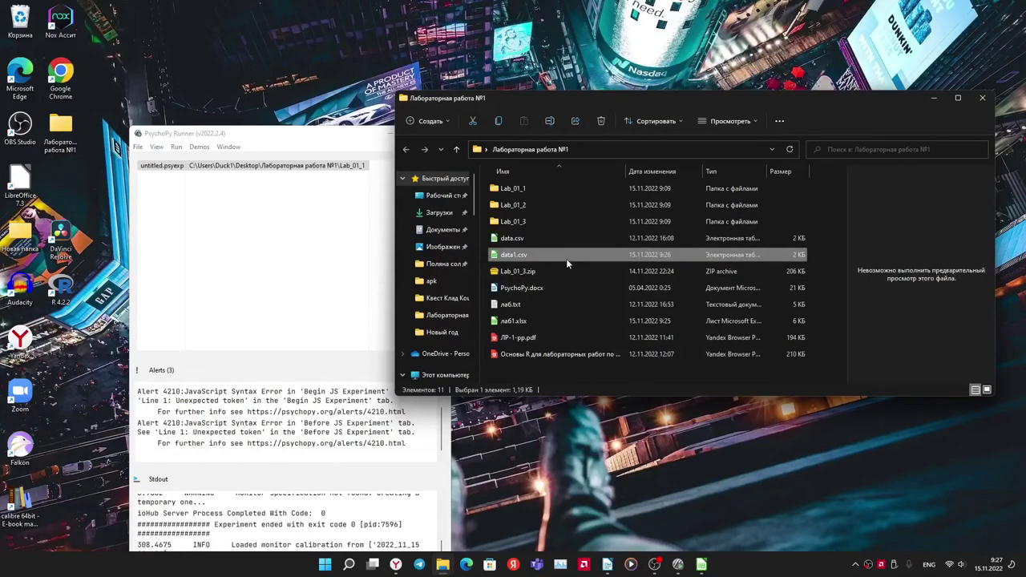
pyautogui.doubleClick(565, 258)
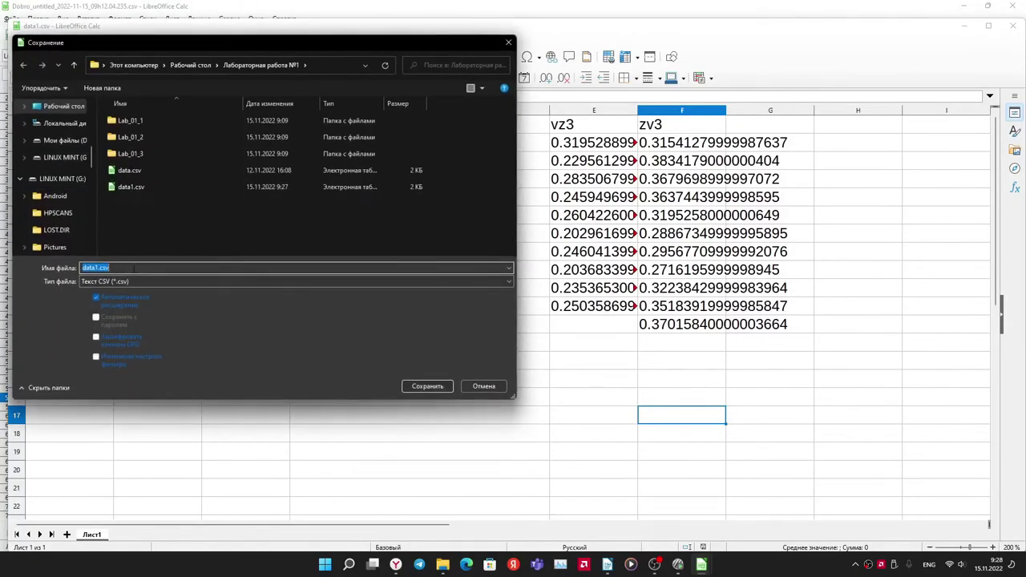
# Save the table as another CSV file named data2.csv and go back to the folder Лабораторная работа №1
pyautogui.click(95, 268)
pyautogui.click(426, 386)
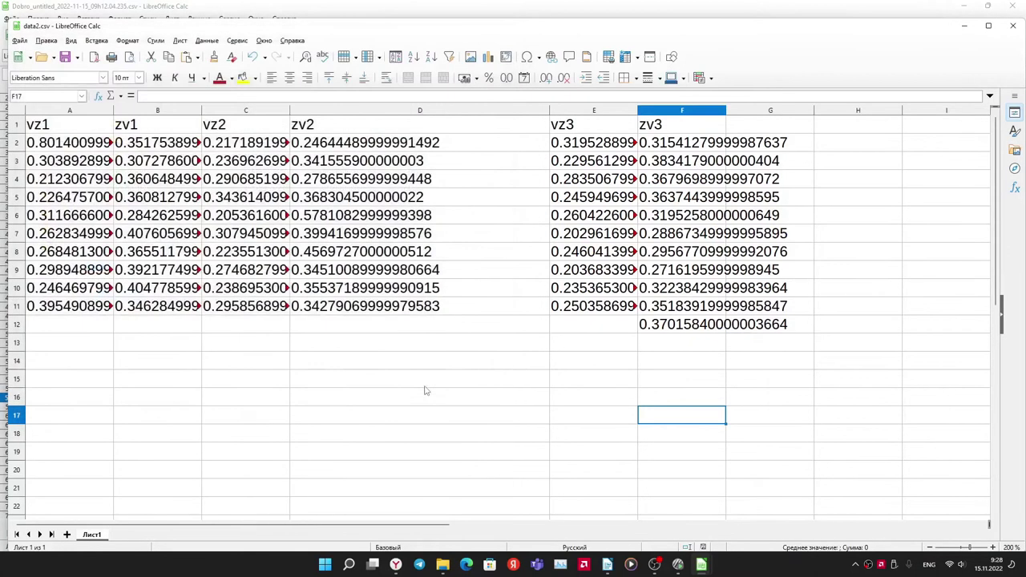
pyautogui.press('super+d')
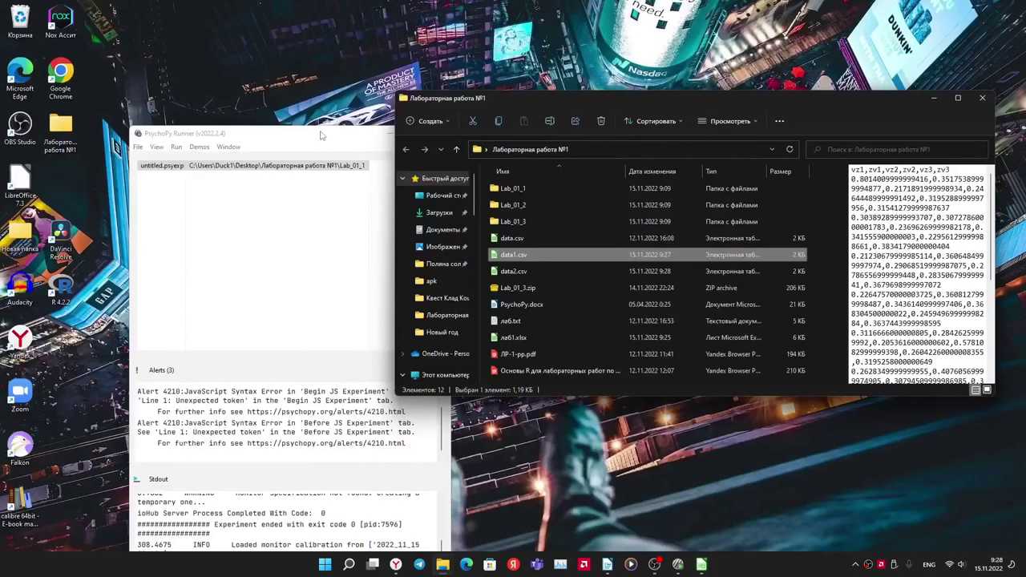
# Close the PsychoPy Runner window and launch R 4.2.2 from the desktop
pyautogui.click(321, 136)
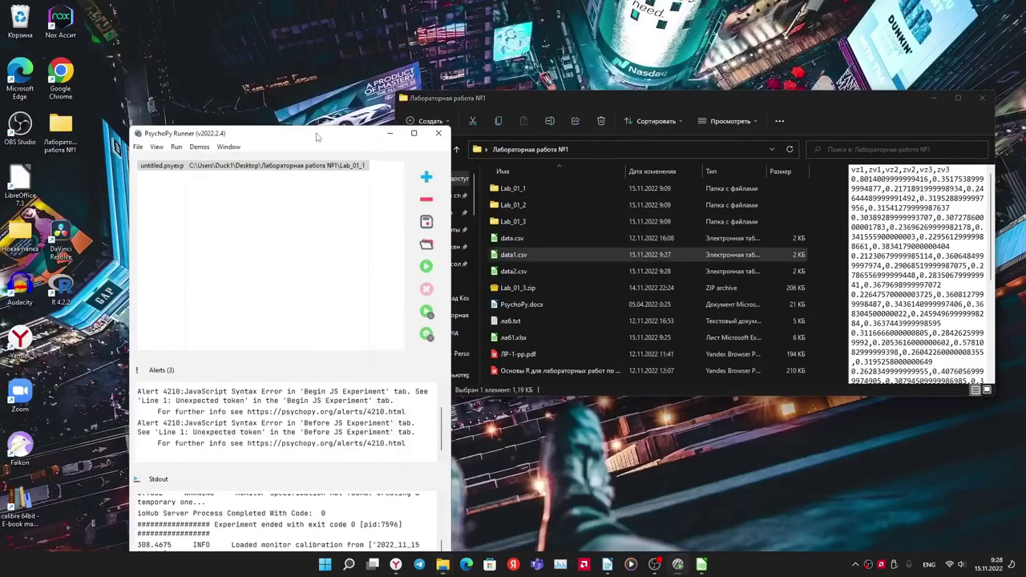
pyautogui.click(438, 133)
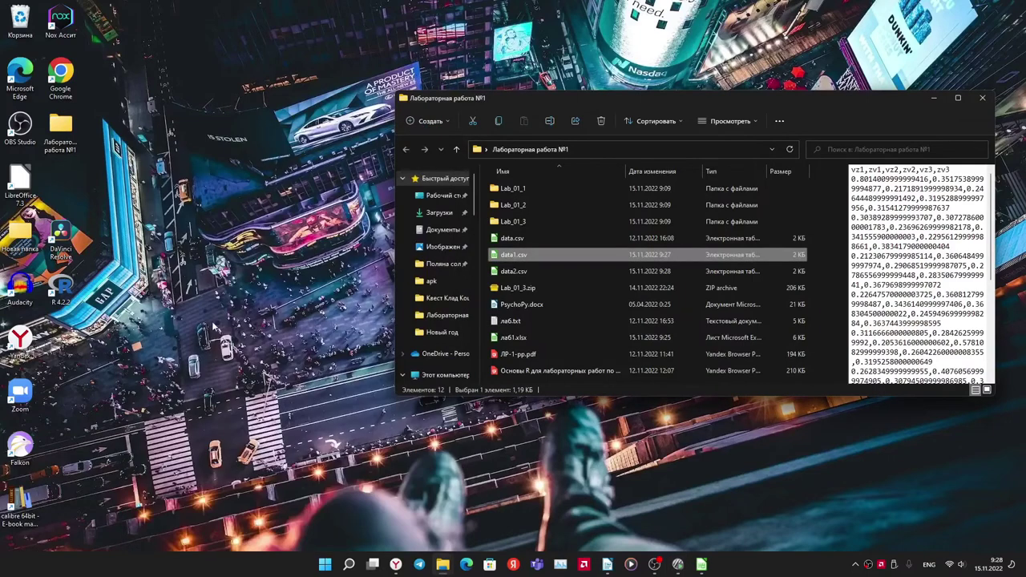
pyautogui.doubleClick(63, 291)
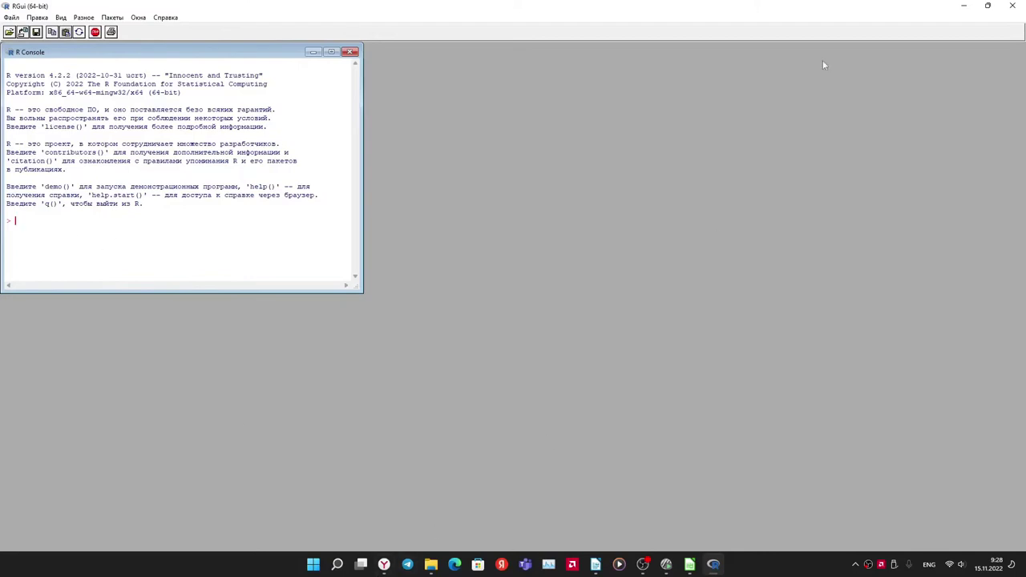
# Open лаб.txt from the folder Лабораторная работа №1 and copy the command vlsu<-read.table("c:/Intel/data.csv",sep=";",header=TRUE)
pyautogui.click(964, 7)
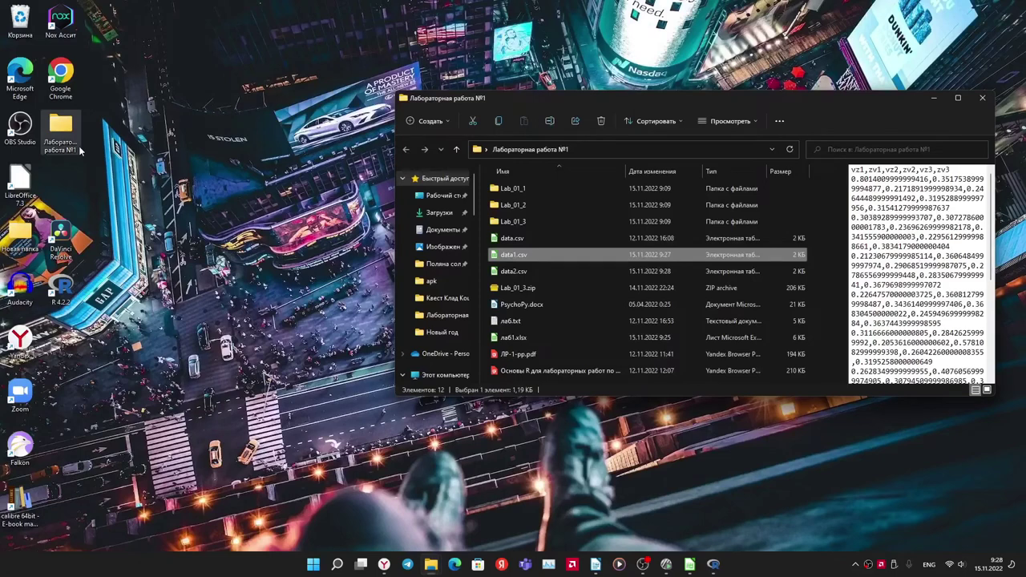
pyautogui.doubleClick(596, 318)
pyautogui.scroll(-3, 485, 276)
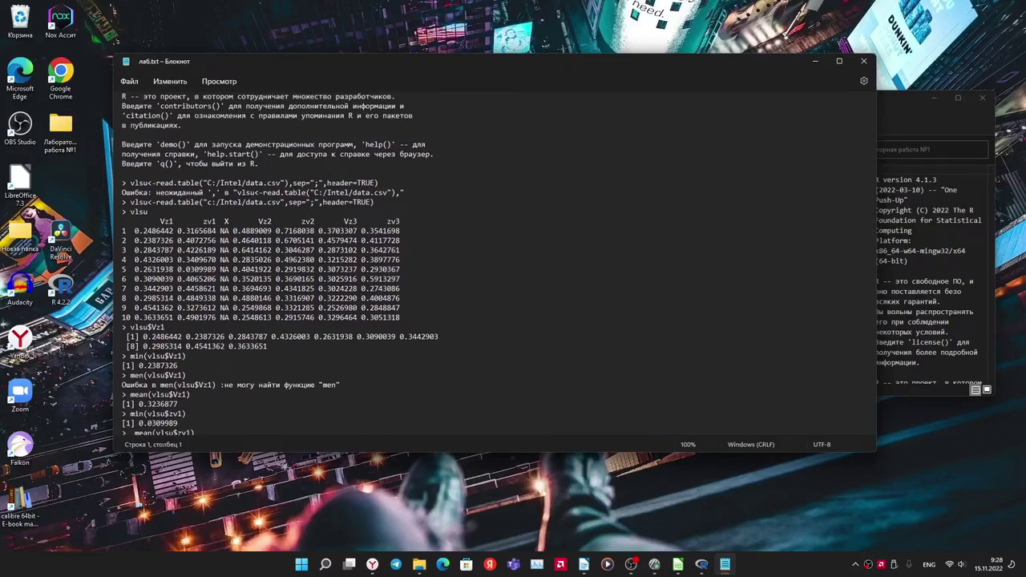
pyautogui.scroll(3, 493, 265)
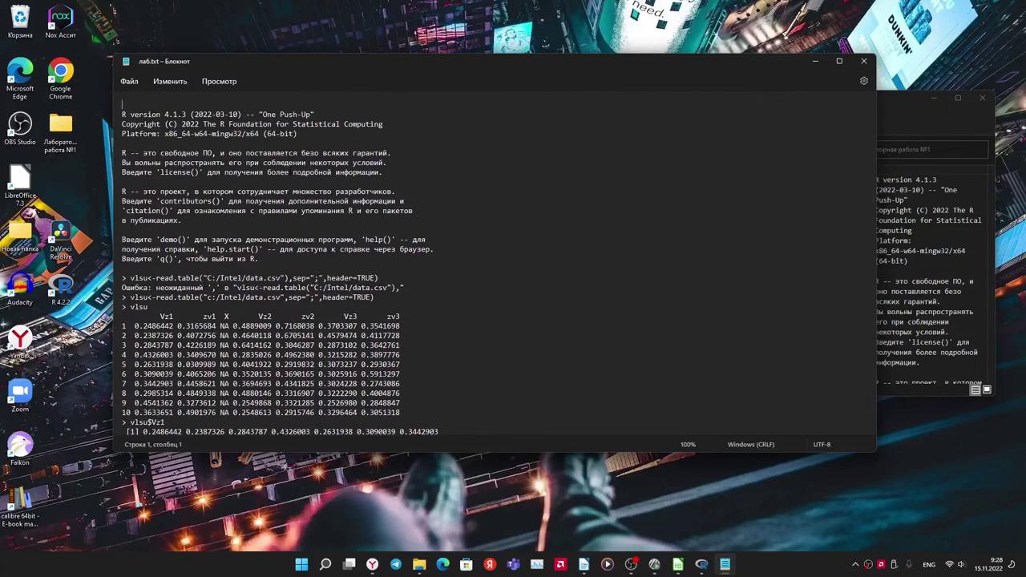
pyautogui.moveTo(130, 298); pyautogui.dragTo(388, 298)
pyautogui.hotkey('ctrl', 'c')
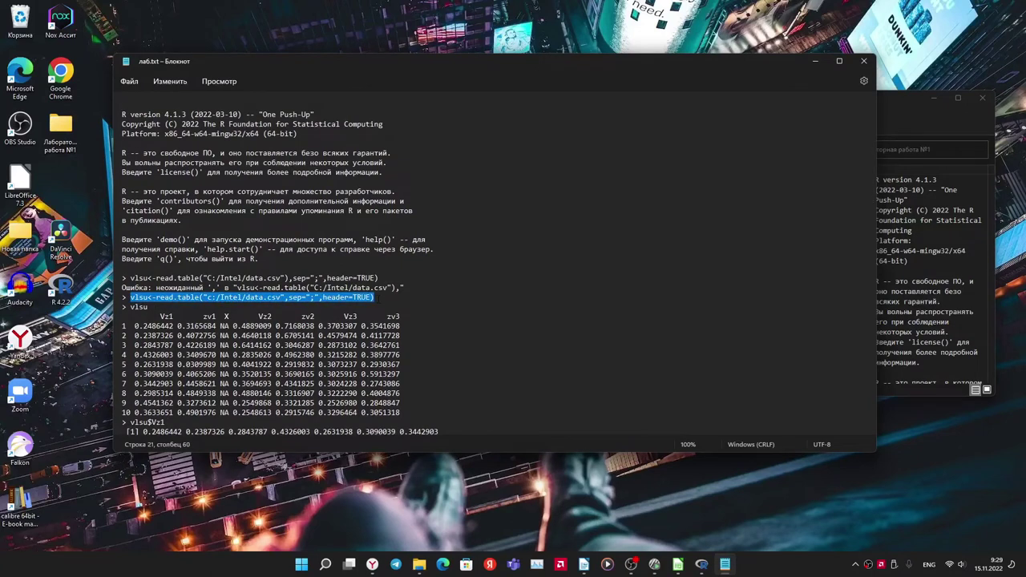
# Switch to RGui, paste the copied read.table command at the console prompt, and place the cursor in its Intel folder name
pyautogui.hotkey('alt', 'Tab')
pyautogui.hotkey('ctrl', 'v')
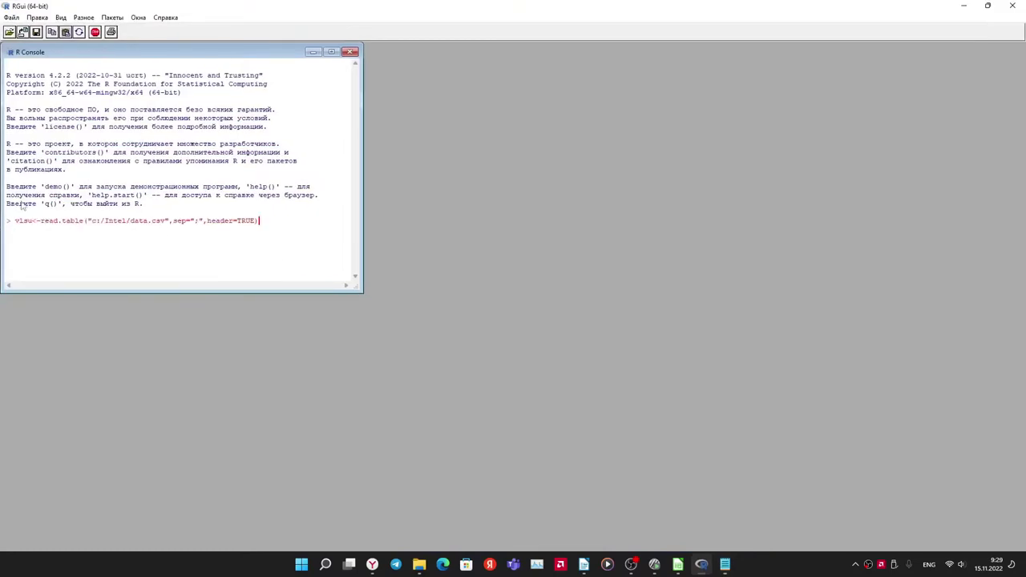
pyautogui.click(287, 427)
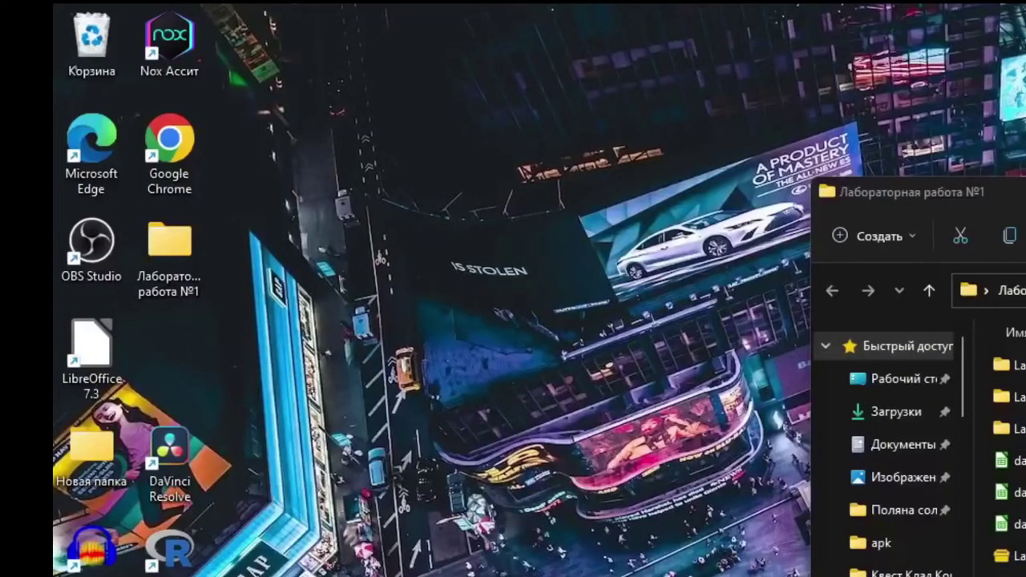
# Copy data.csv, data1.csv and data2.csv from the folder Лабораторная работа №1 and open Локальный диск (C:) in a maximized window
pyautogui.hotkey('alt', 'Tab')
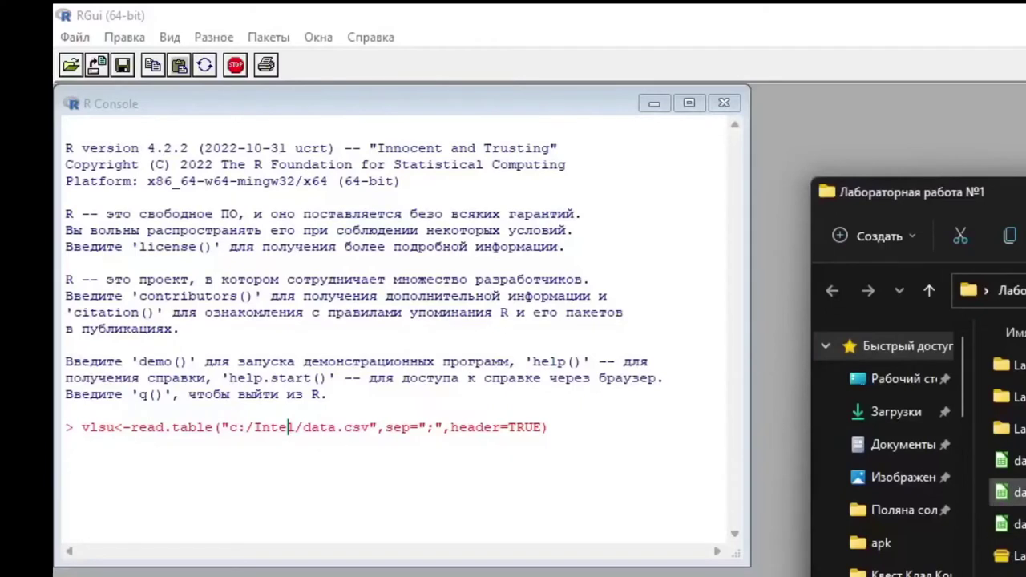
pyautogui.click(1012, 460)
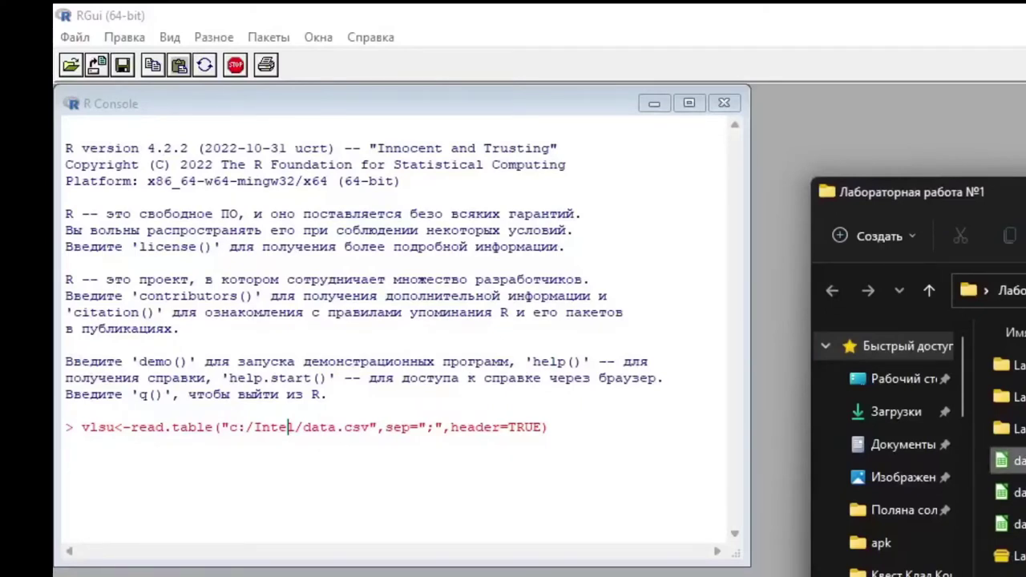
pyautogui.keyDown('shift'); pyautogui.click(1011, 524); pyautogui.keyUp('shift')
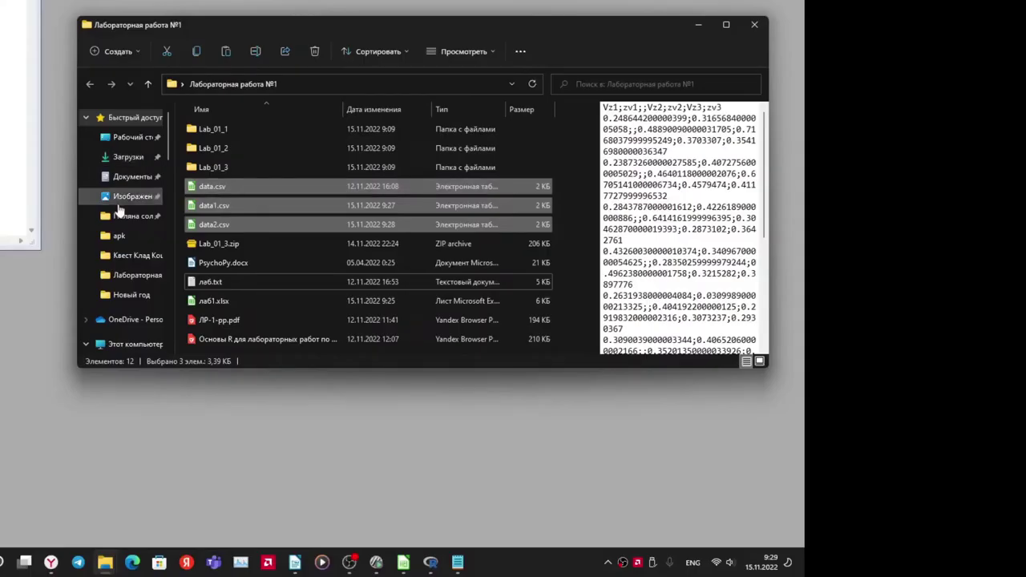
pyautogui.scroll(-1, 125, 330)
pyautogui.scroll(-4, 125, 331)
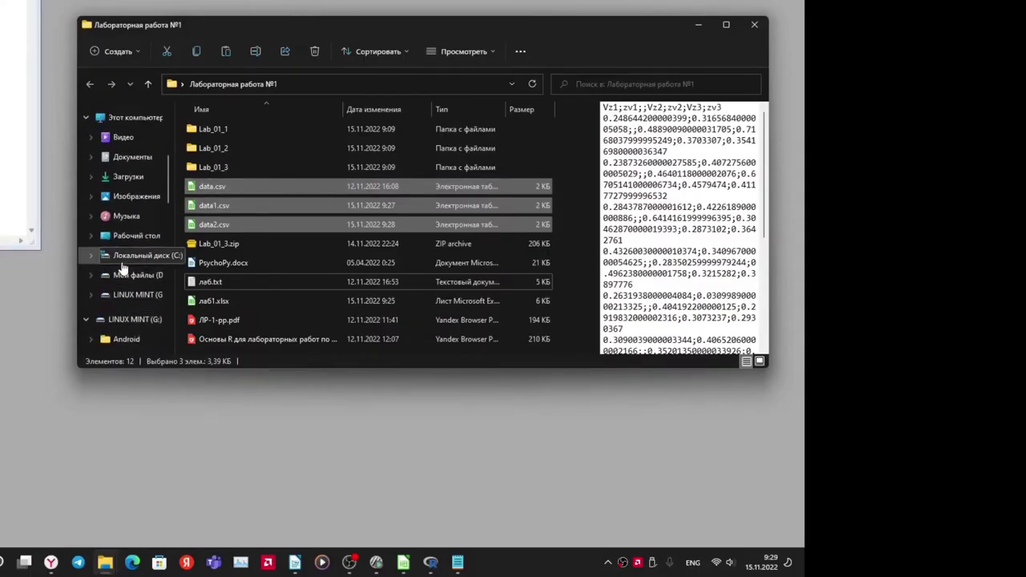
pyautogui.click(122, 258)
pyautogui.scroll(-10, 577, 257)
pyautogui.click(727, 25)
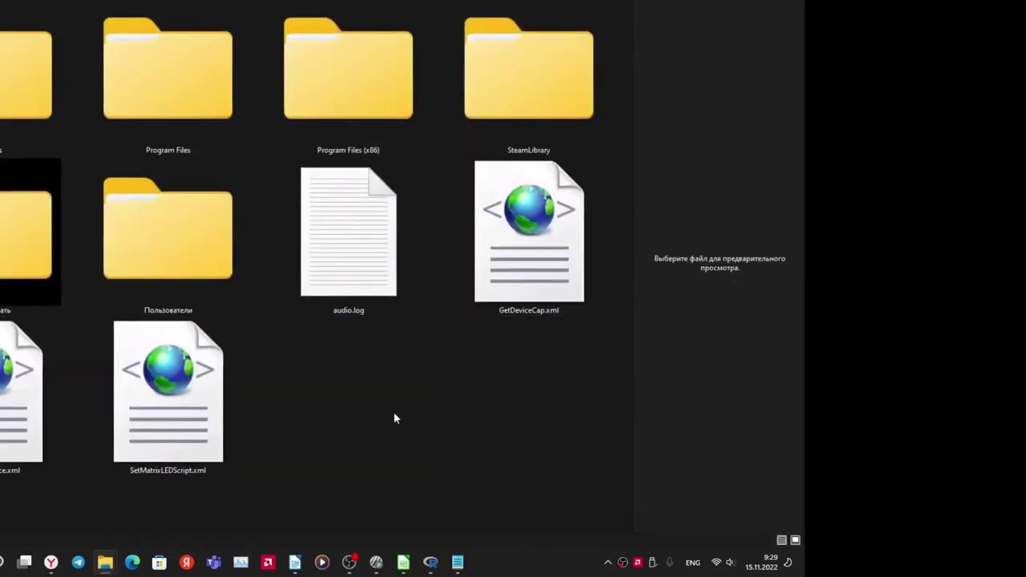
# Try to paste the three CSV files into the root of drive C:, and paste them into its AMD folder instead
pyautogui.hotkey('ctrl', 'v')
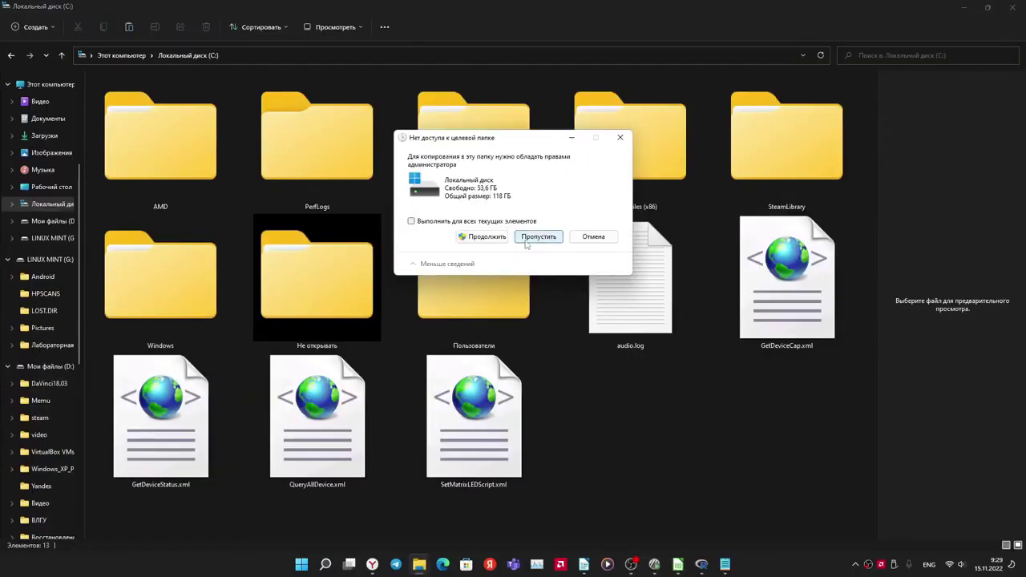
pyautogui.click(593, 236)
pyautogui.click(168, 156)
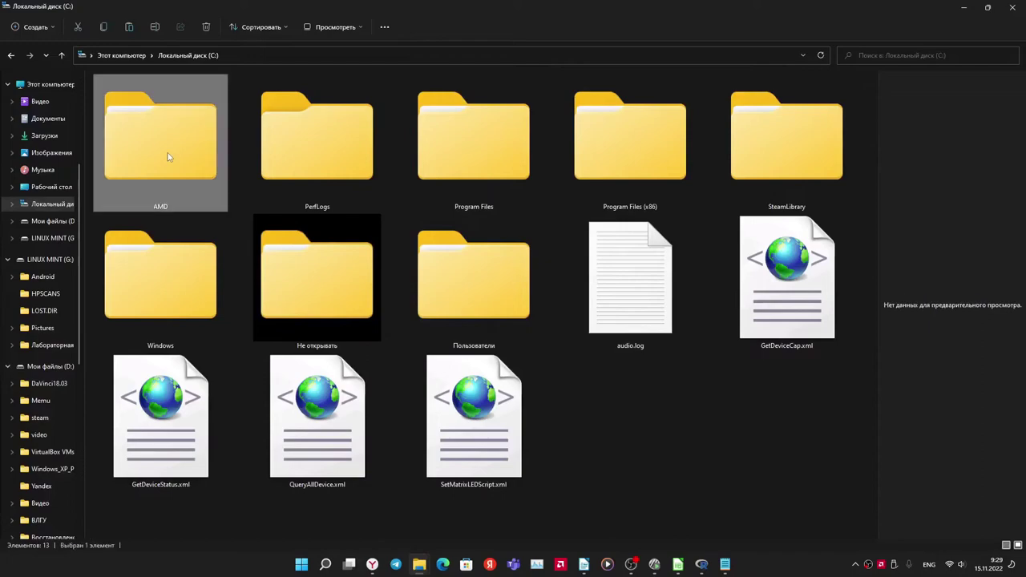
pyautogui.doubleClick(169, 156)
pyautogui.hotkey('ctrl', 'v')
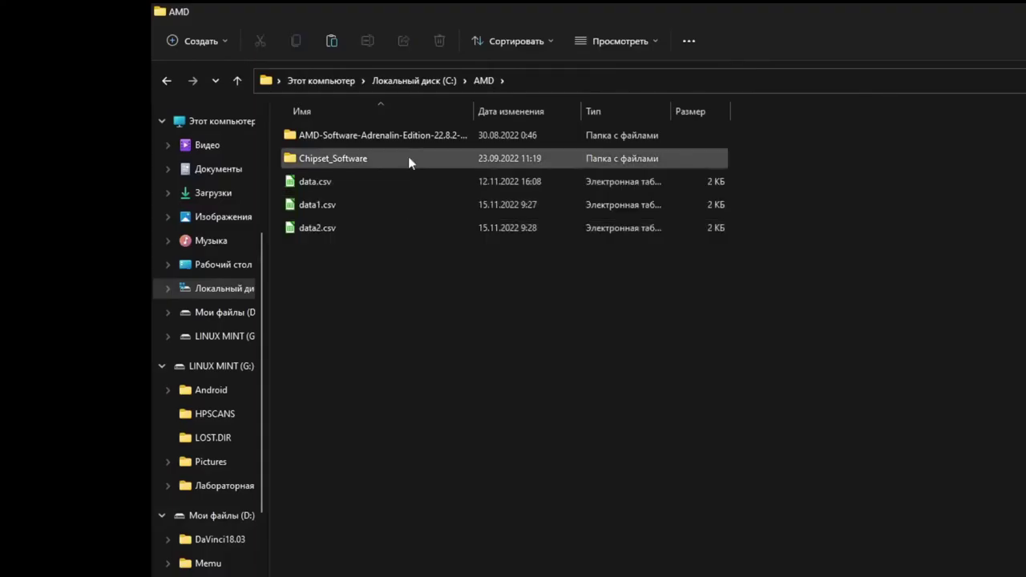
pyautogui.click(166, 80)
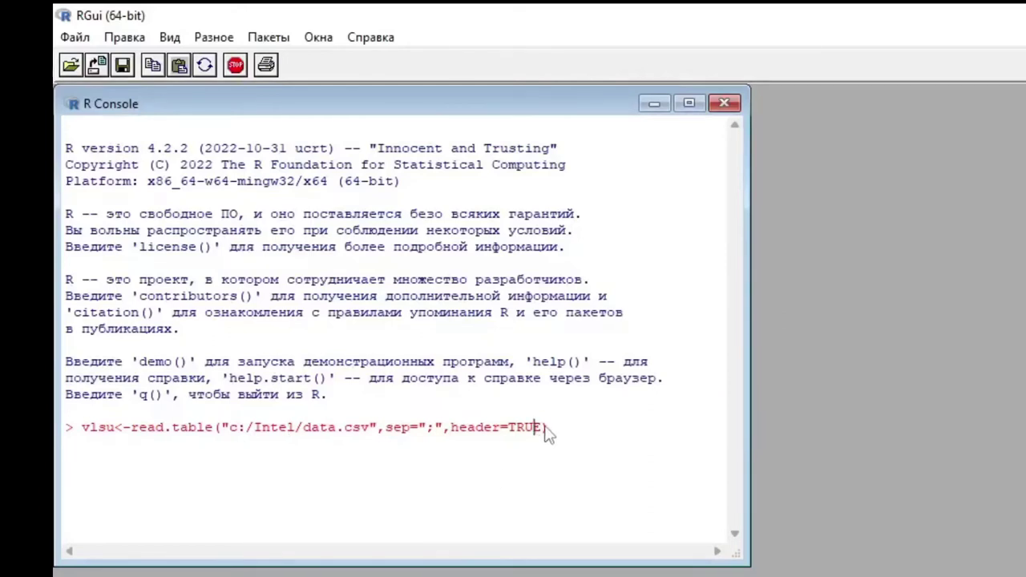
# Change the file path in the R console's read.table command to c:/AMD/data1.csv
pyautogui.click(321, 433)
pyautogui.click(300, 433)
pyautogui.press('BackSpace')
pyautogui.press('BackSpace')
pyautogui.press('BackSpace')
pyautogui.press('BackSpace')
pyautogui.press('BackSpace')
pyautogui.press('BackSpace')
pyautogui.write('AMD')
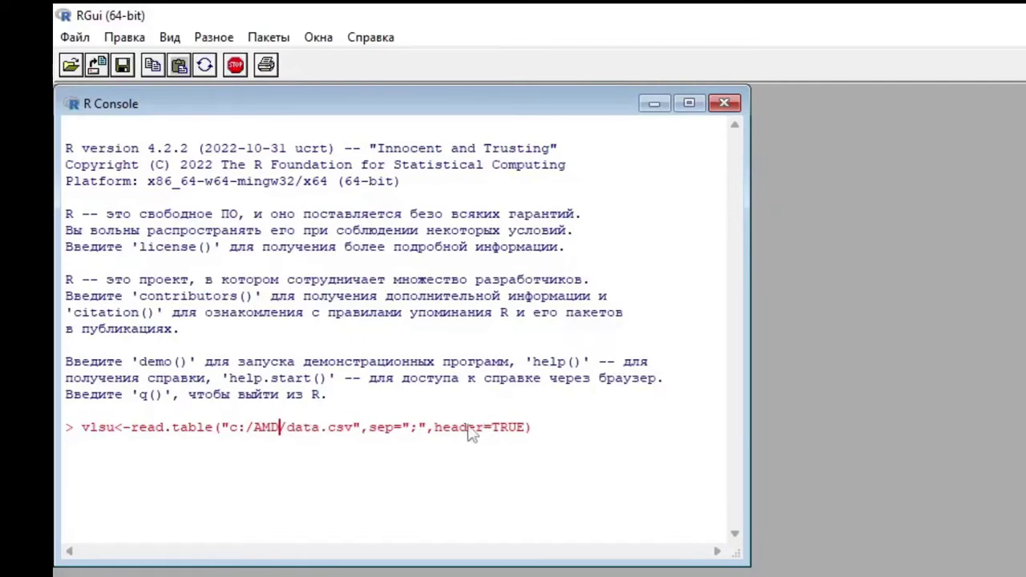
pyautogui.click(323, 444)
pyautogui.write('1')
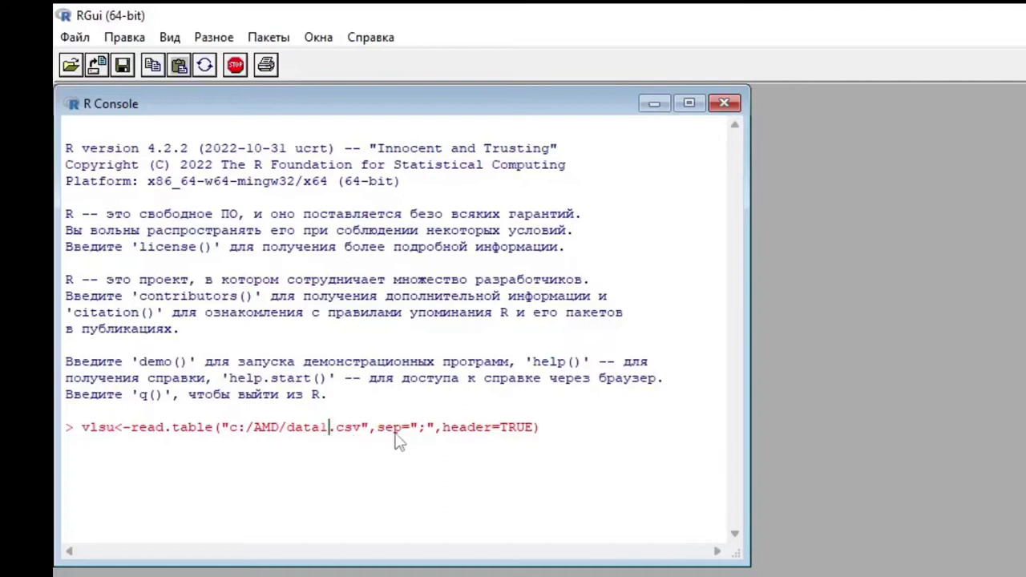
# Run the read.table command and print the vlsu table to examine its full width
pyautogui.click(565, 429)
pyautogui.write(')')
pyautogui.press('Return')
pyautogui.write('vlsu')
pyautogui.press('Return')
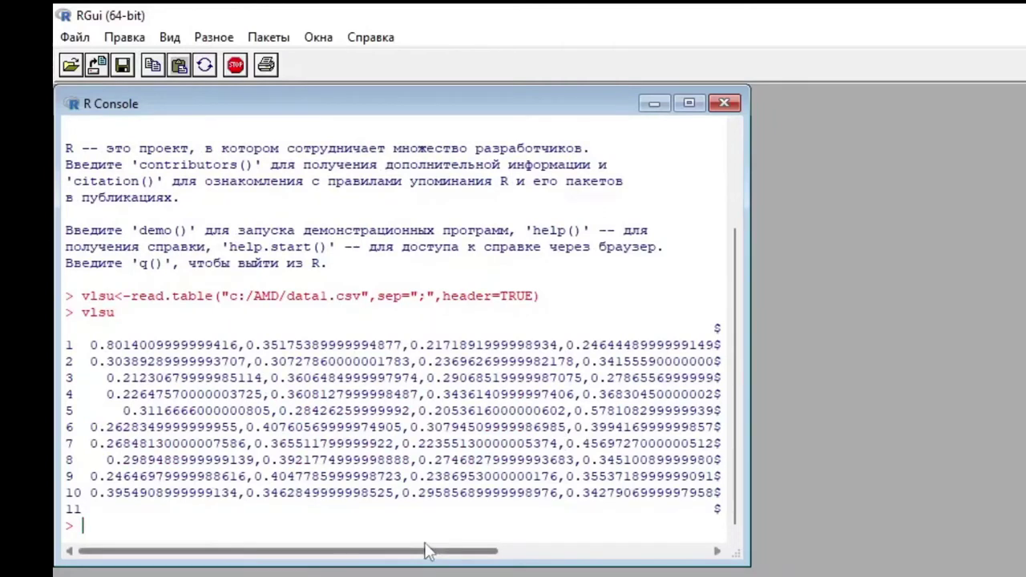
pyautogui.moveTo(425, 551); pyautogui.dragTo(685, 559)
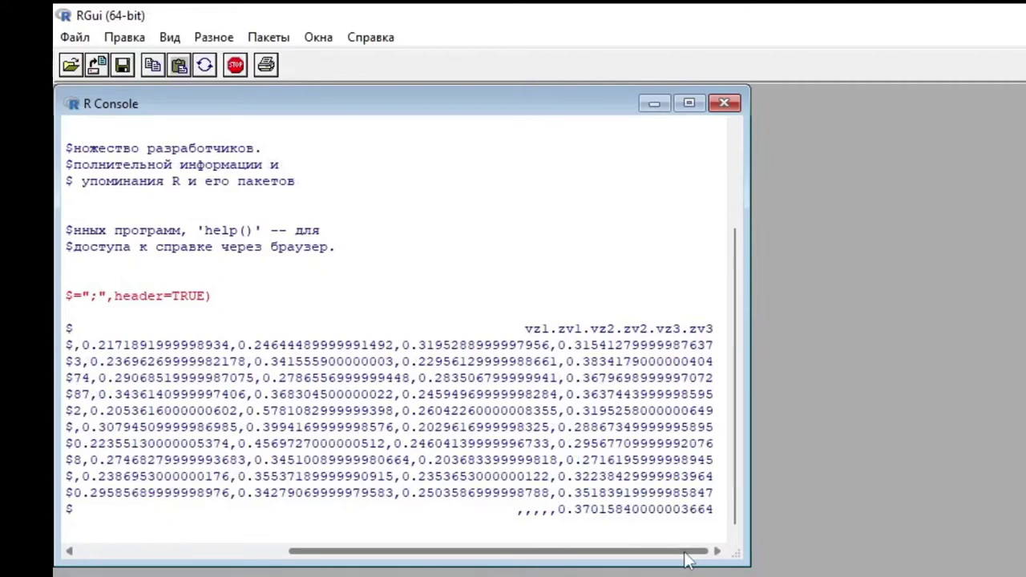
pyautogui.moveTo(686, 558); pyautogui.dragTo(335, 562)
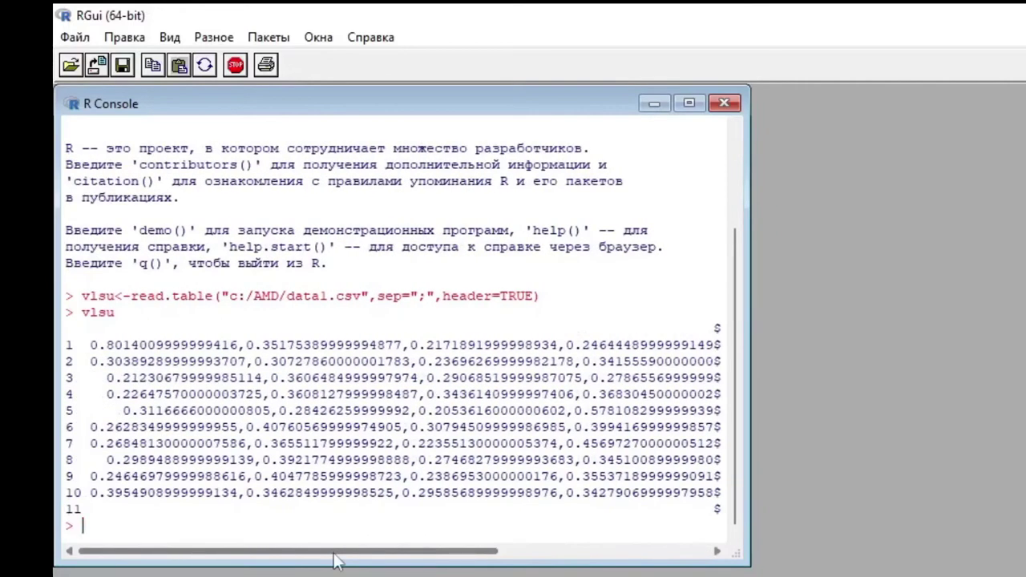